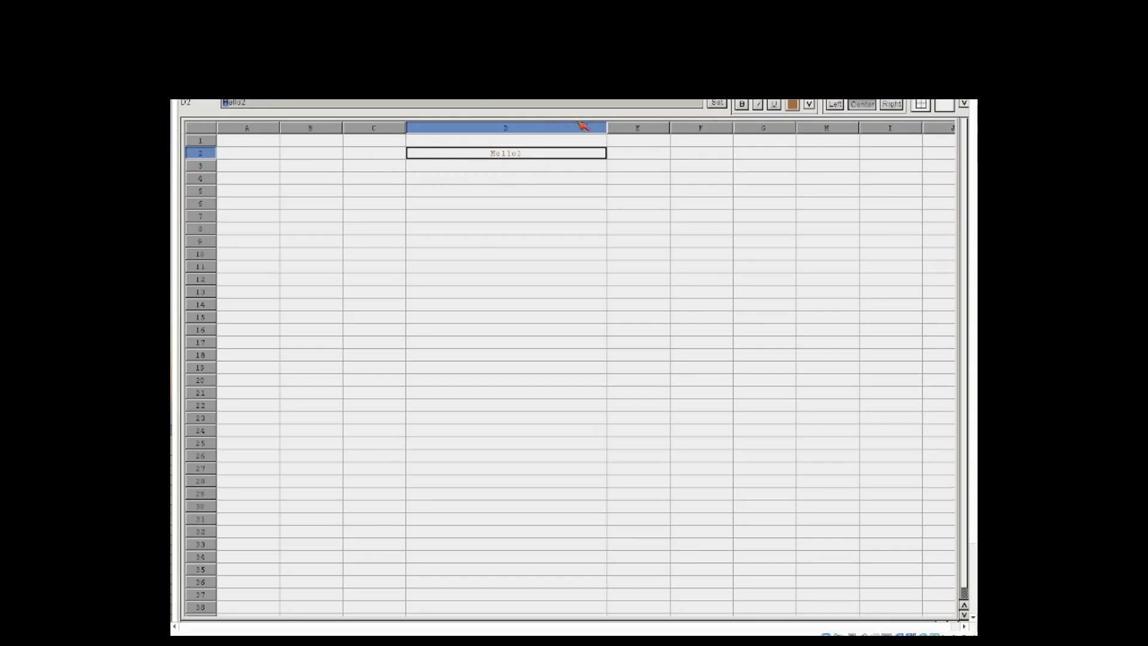
Step: Narrow column D and fill cell D2 with a yellow background
drag(614, 138, 565, 134)
click(542, 152)
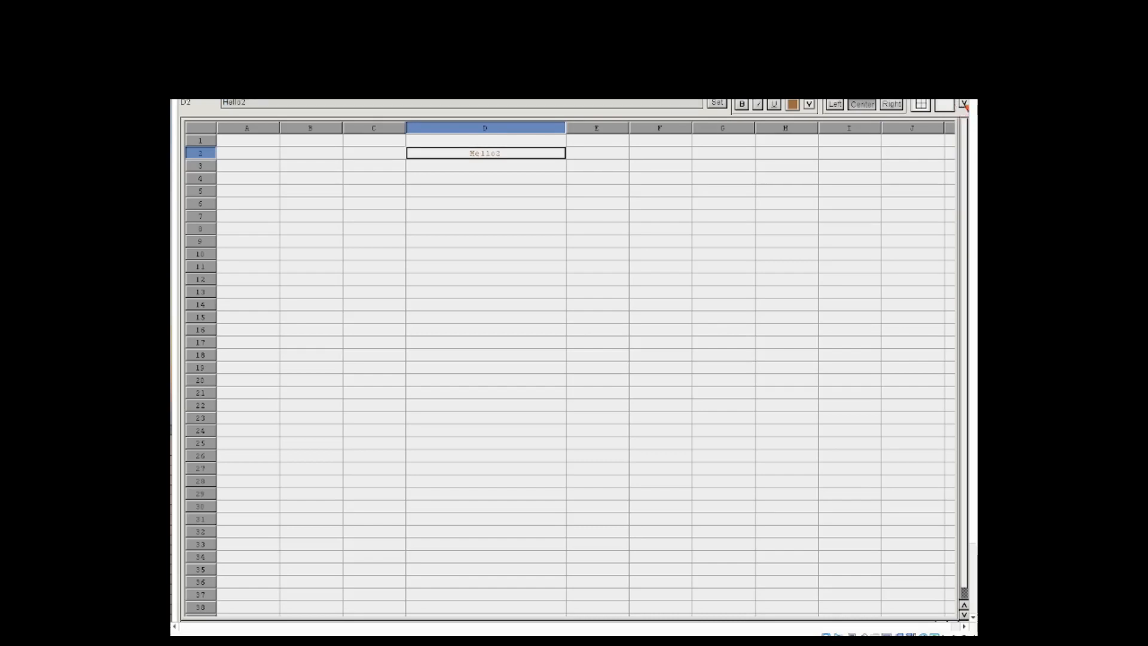
click(963, 104)
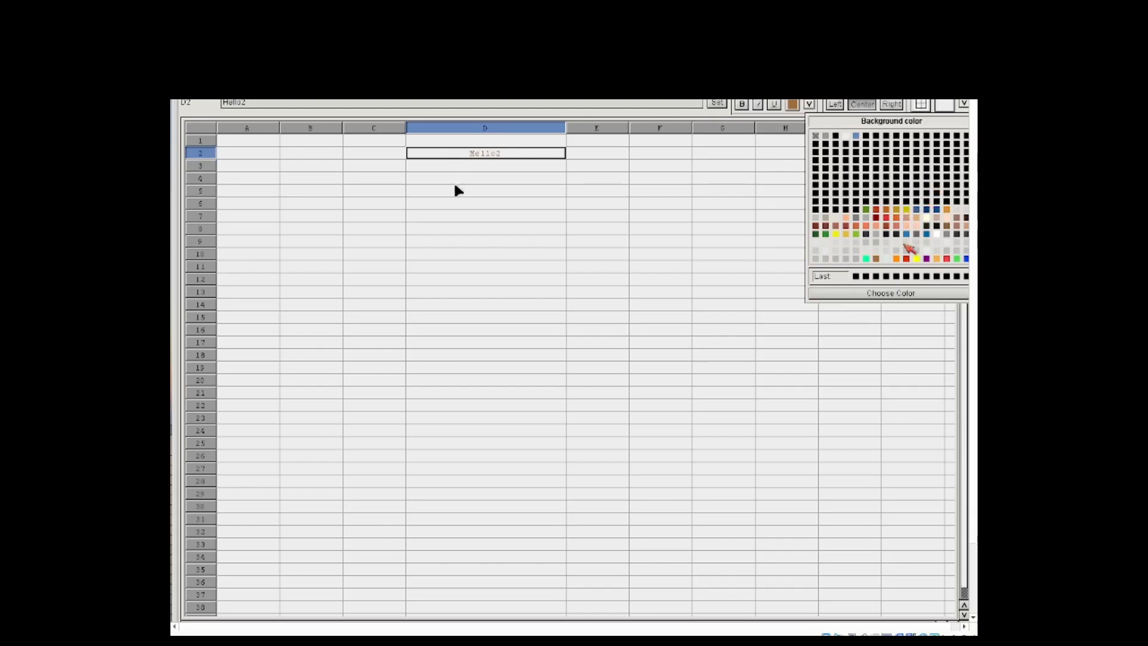
click(917, 259)
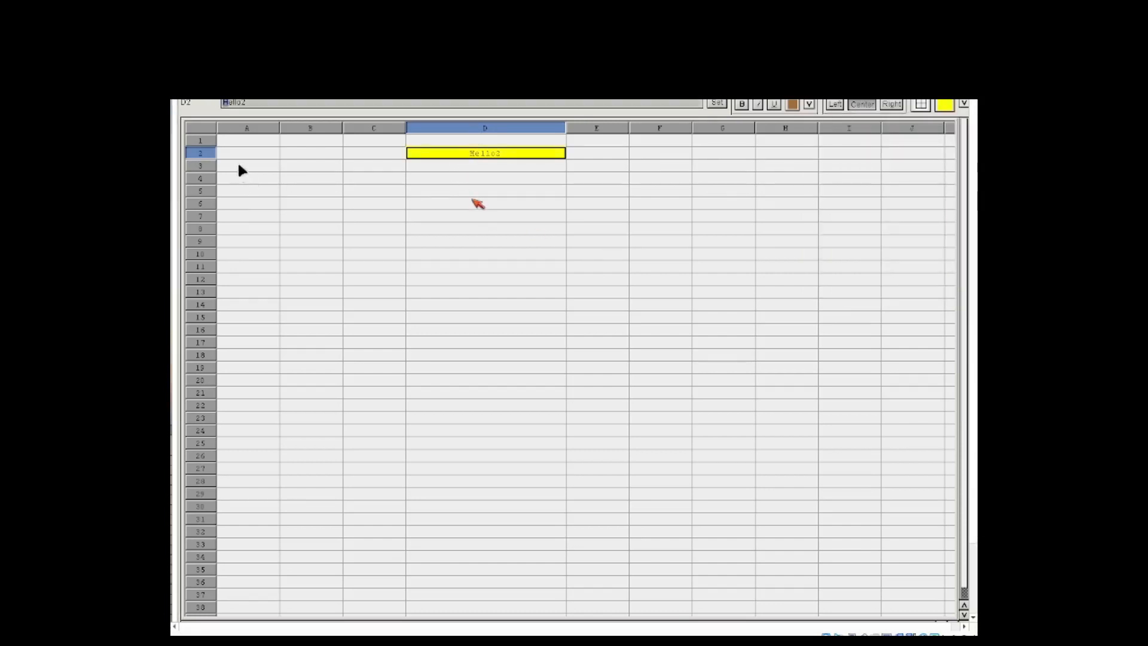
click(473, 202)
click(478, 165)
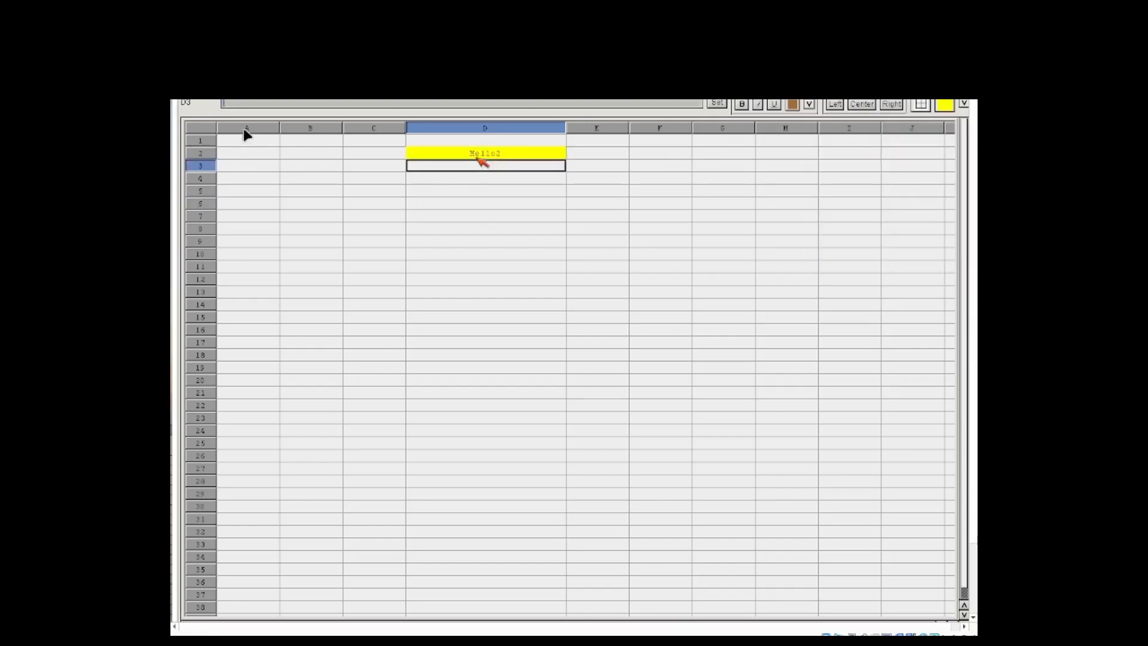
Step: Apply an outline border around cell D2
click(478, 155)
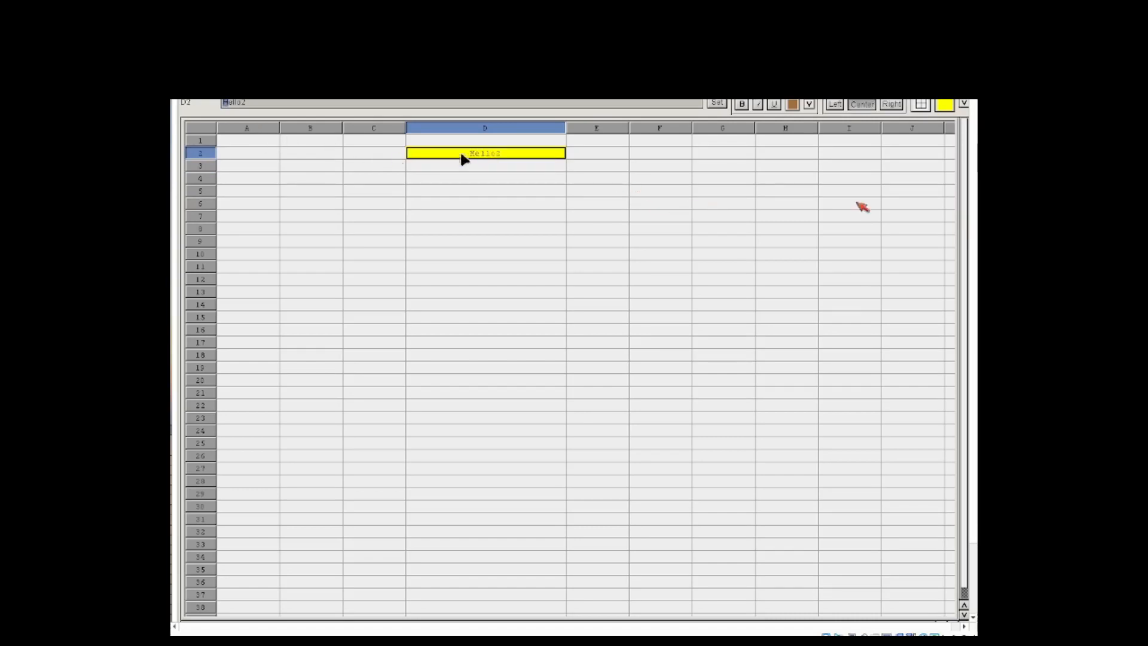
click(921, 107)
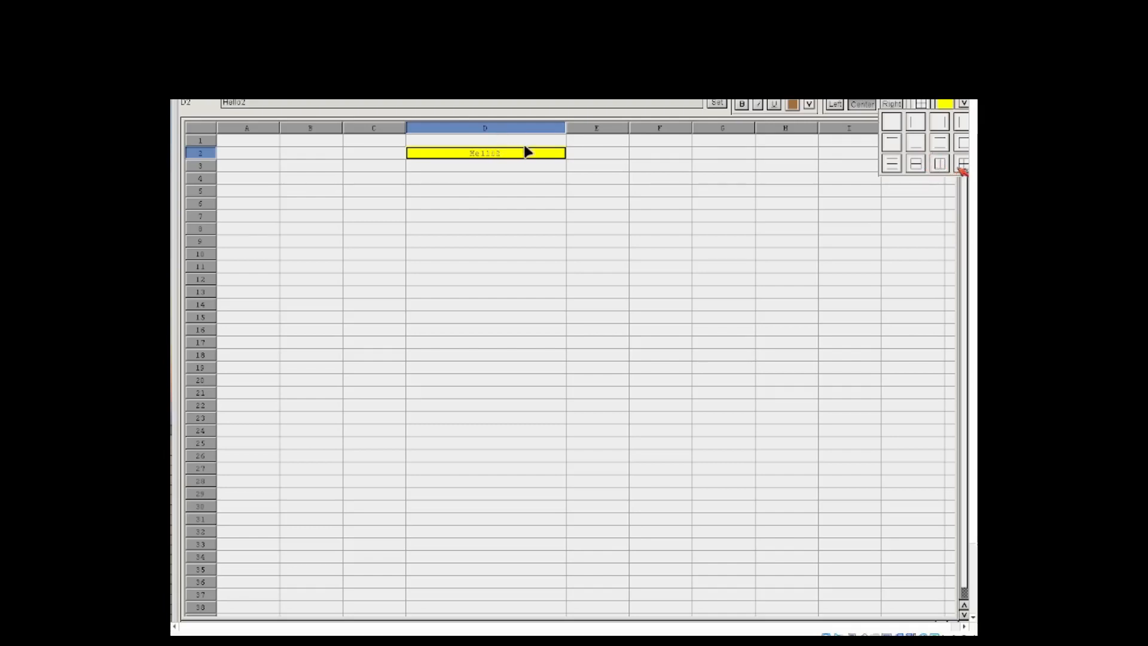
click(958, 144)
click(596, 229)
click(530, 177)
click(520, 162)
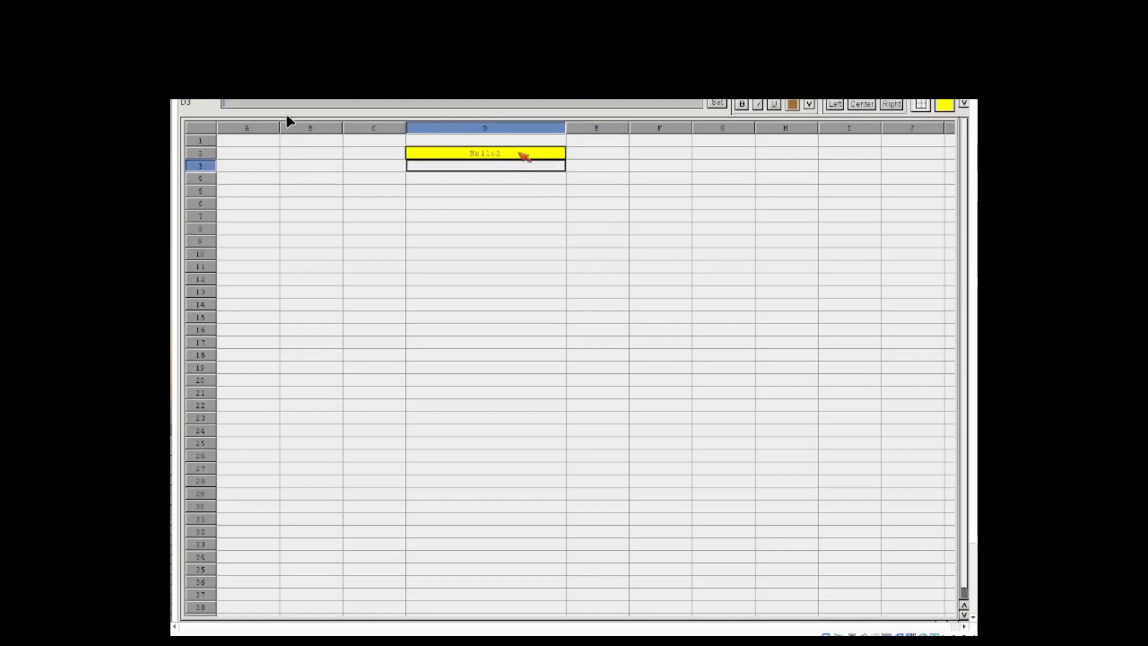
click(524, 154)
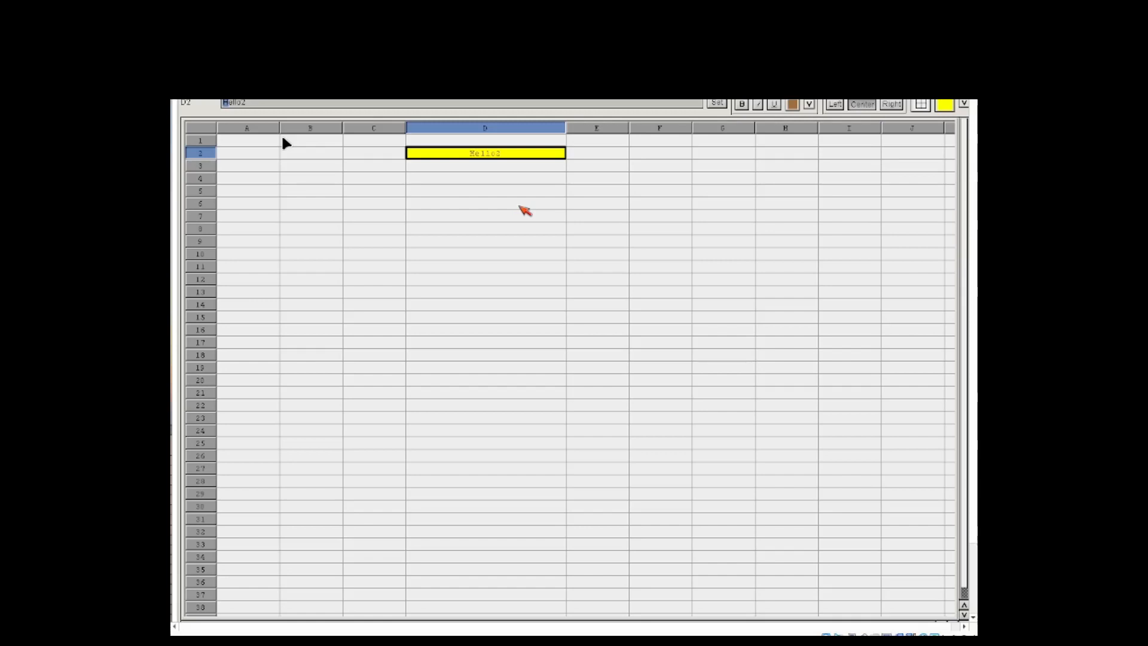
click(520, 205)
Step: Enter the heading "Os Popuation" in cell D4
click(517, 179)
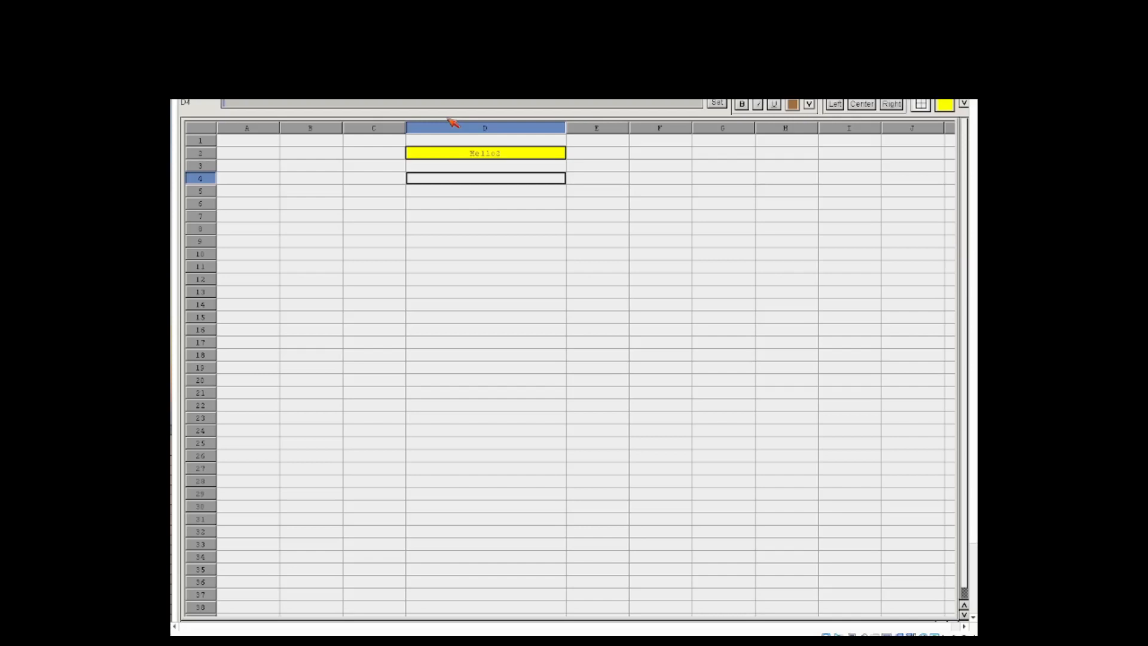
text(Population)
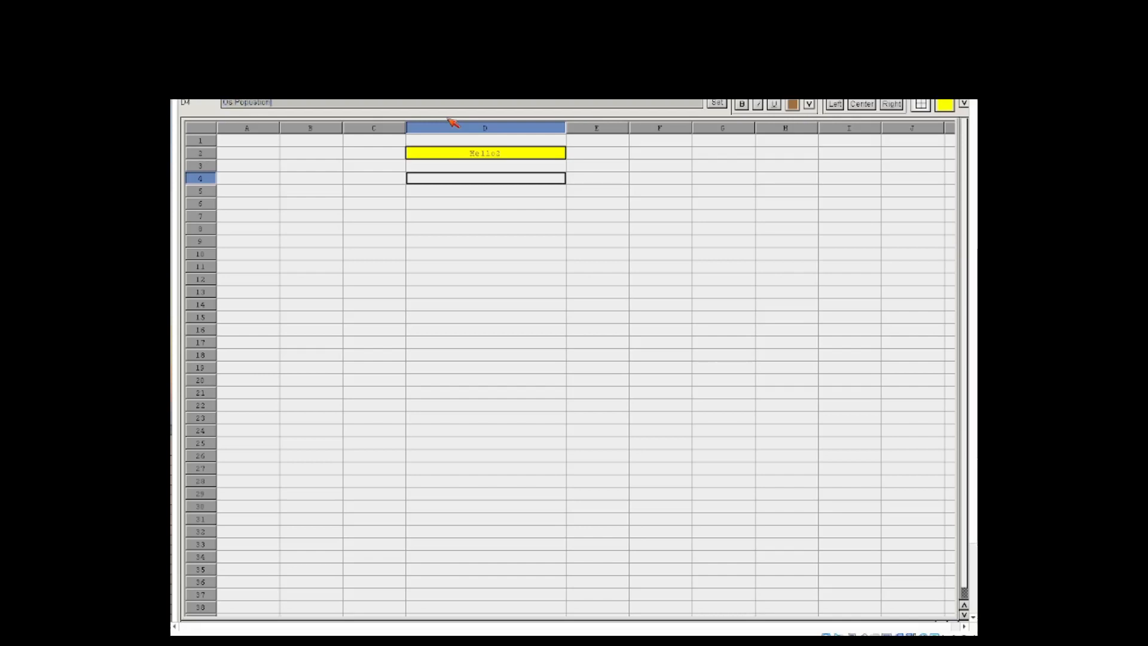
key(Return)
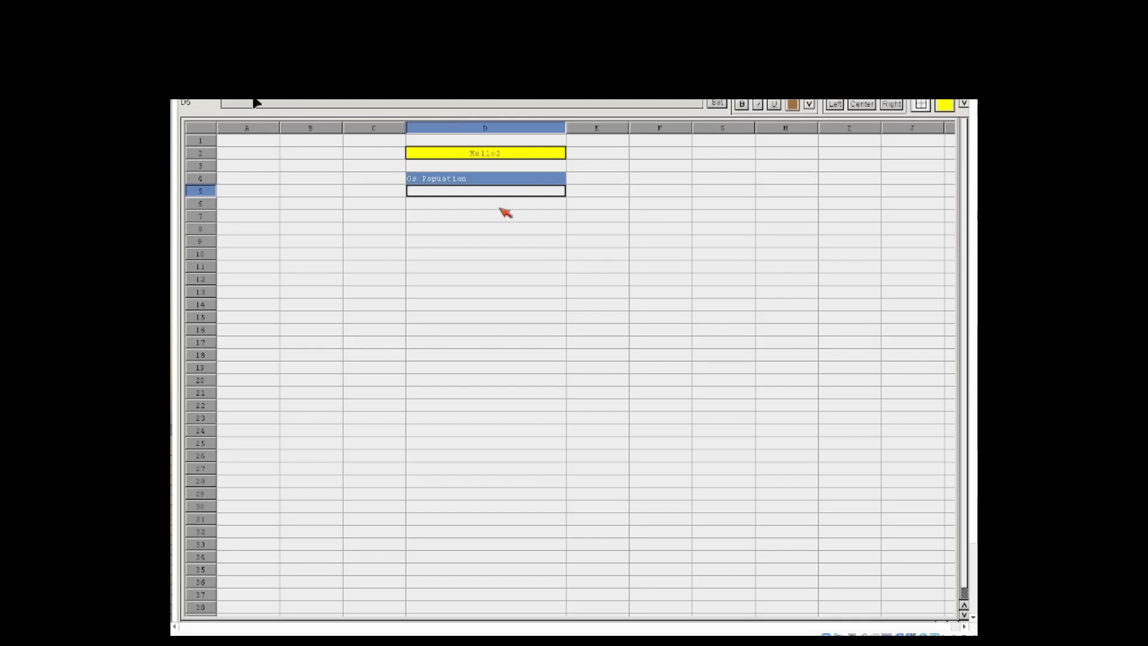
Step: List Linux, Freebsd and HaikuOS in cells D6, D7 and D8
click(428, 203)
click(326, 106)
text(Linux)
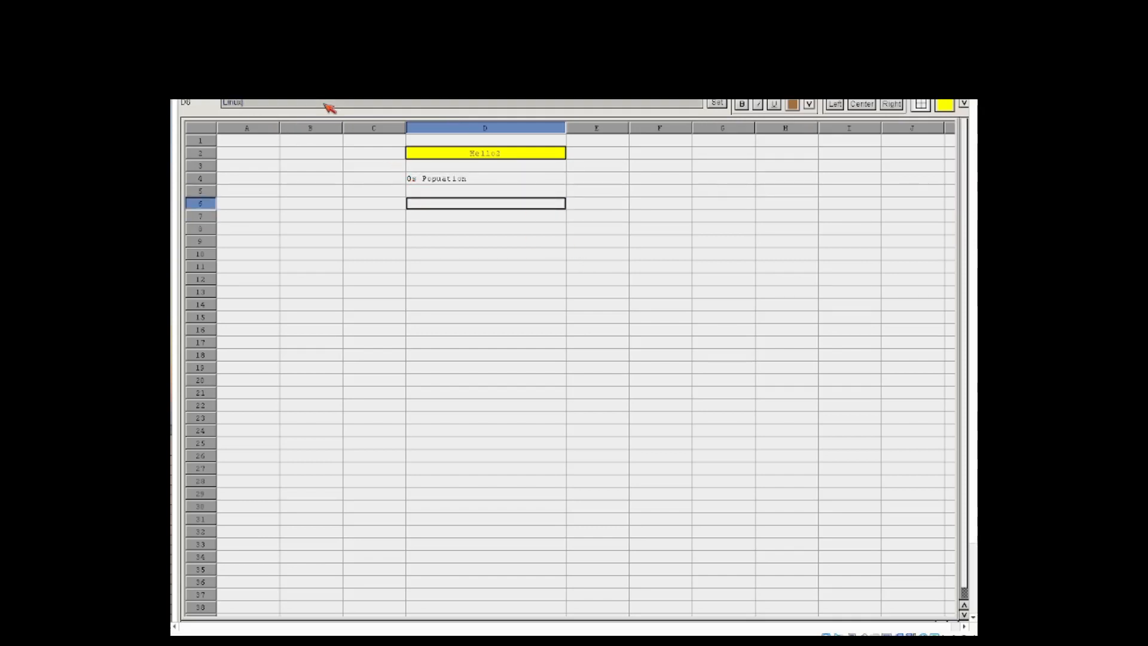
key(Return)
text(Freebsd)
key(Return)
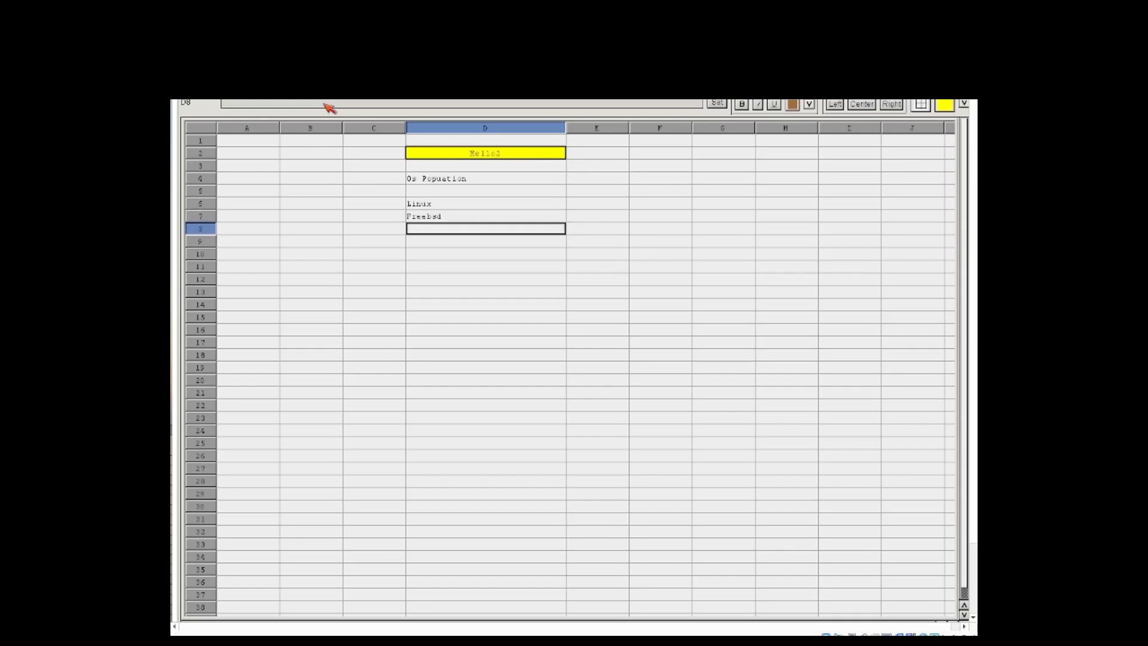
text(HaikuOS)
key(Return)
Step: Enter 13, 65 and 78 in cells E6, E7 and E8 beside the operating system names
key(Right)
key(Up)
key(Up)
key(Up)
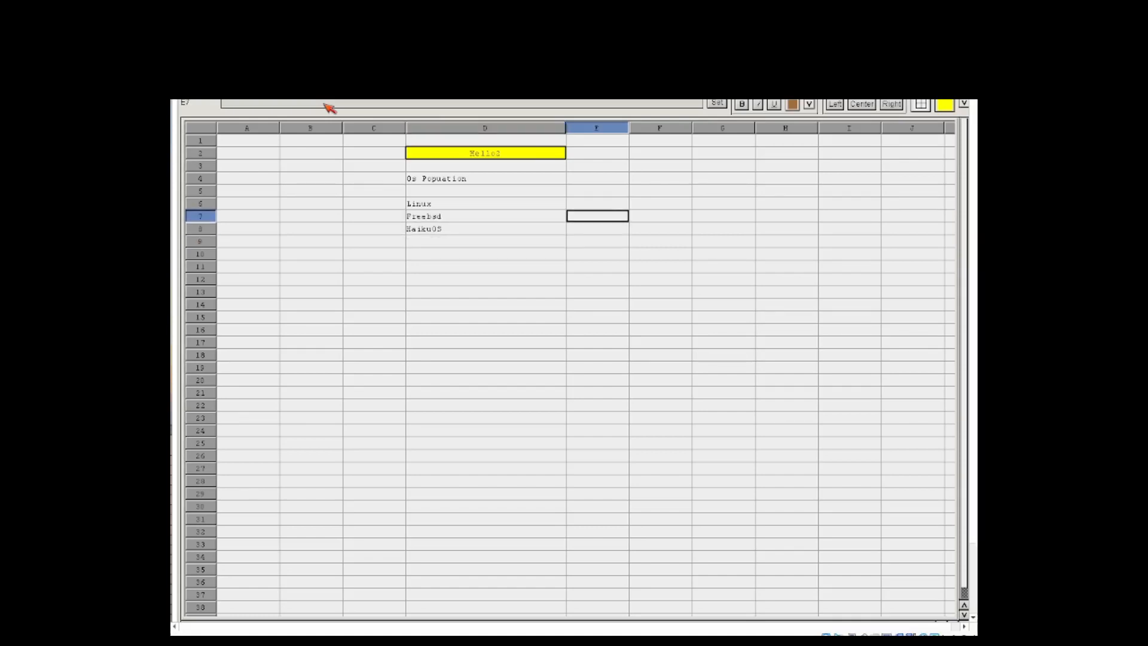
text(1)
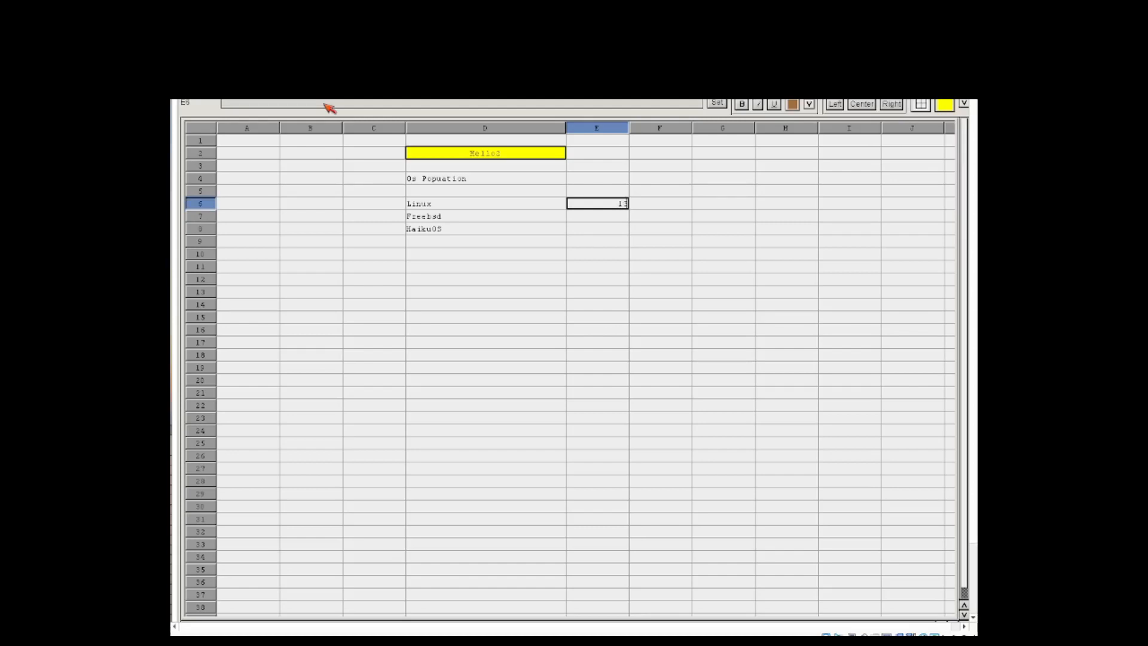
text(3)
key(Return)
text(65)
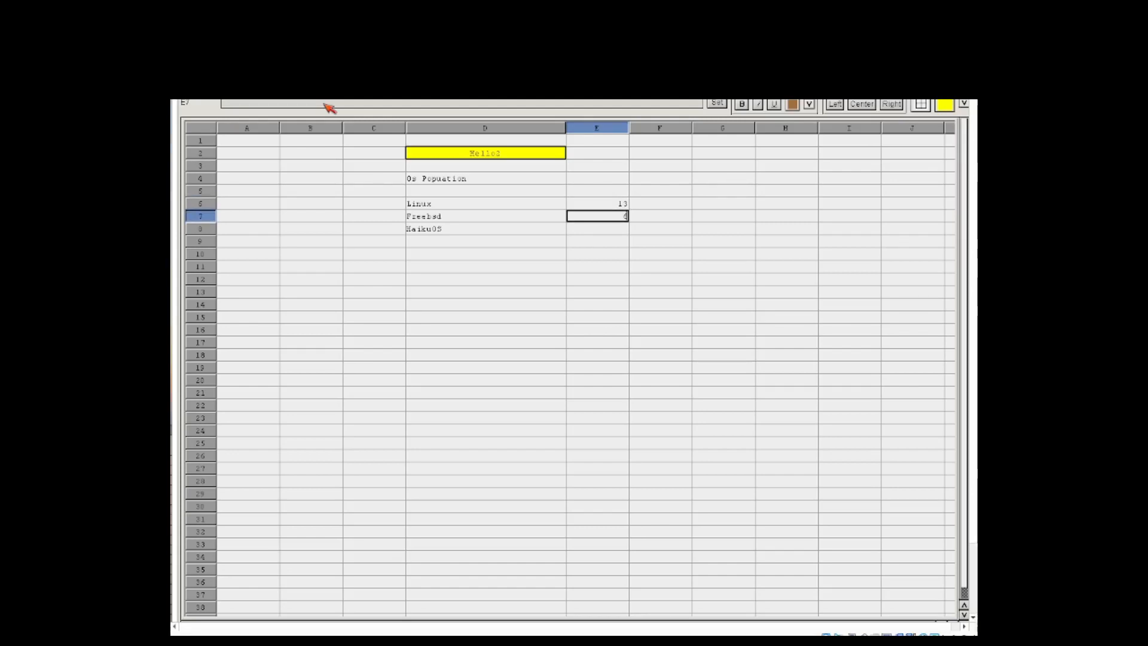
key(Return)
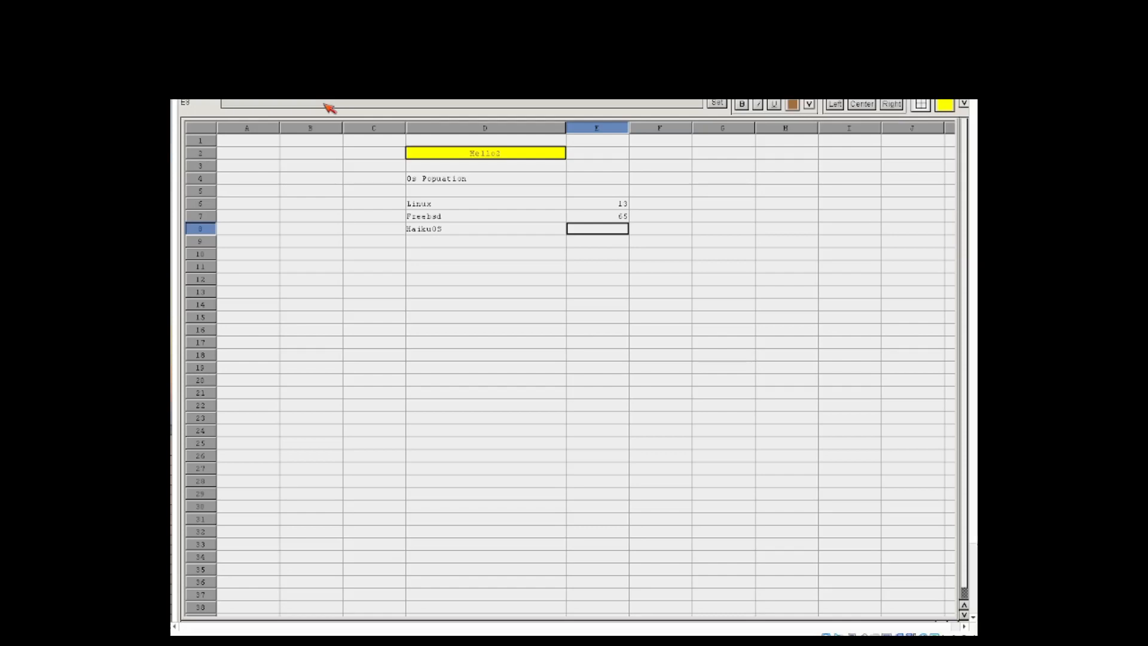
text(78)
key(Return)
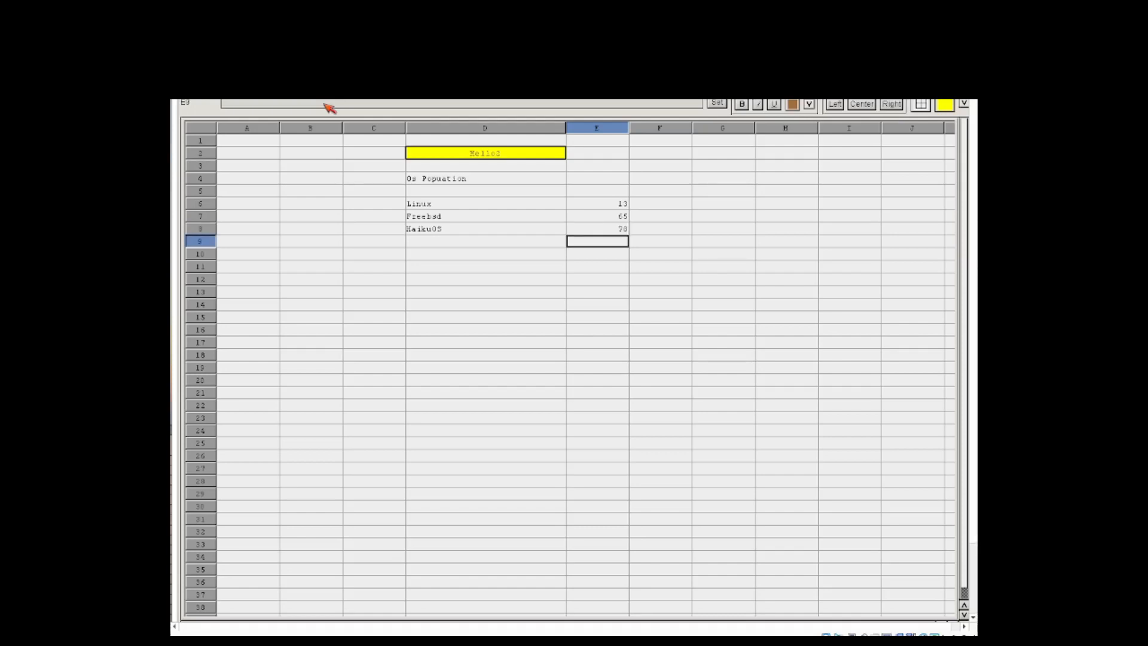
Step: Label cell D10 "Overall people" and make cell E10 the active cell
key(Left)
key(Down)
key(Up)
key(Down)
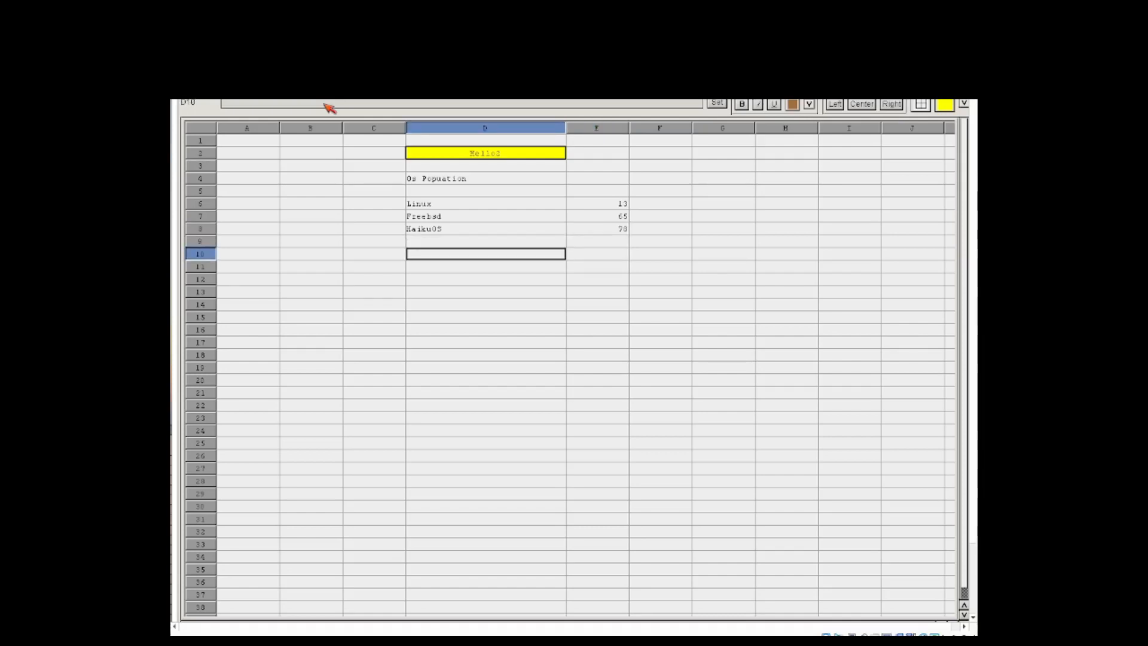
text(Overall people)
key(Return)
key(Right)
key(Up)
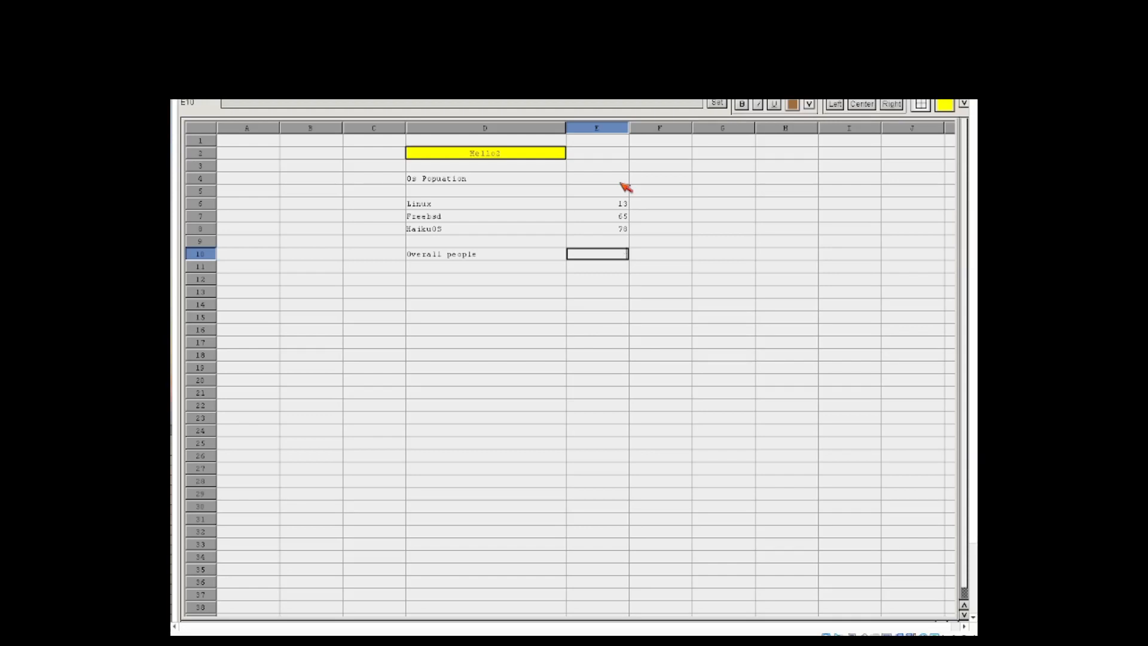
Step: Try to total the three values in cell E10 with the formula =e6,e7,e8
click(644, 104)
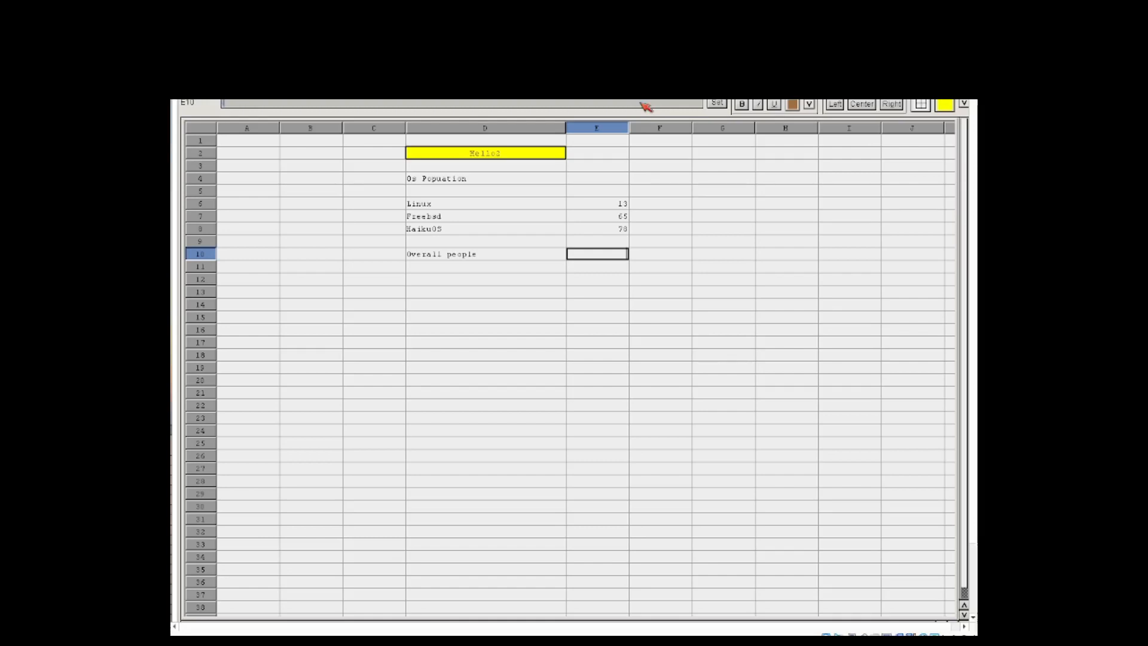
text(=sum()
key(BackSpace)
key(BackSpace)
key(BackSpace)
key(BackSpace)
key(BackSpace)
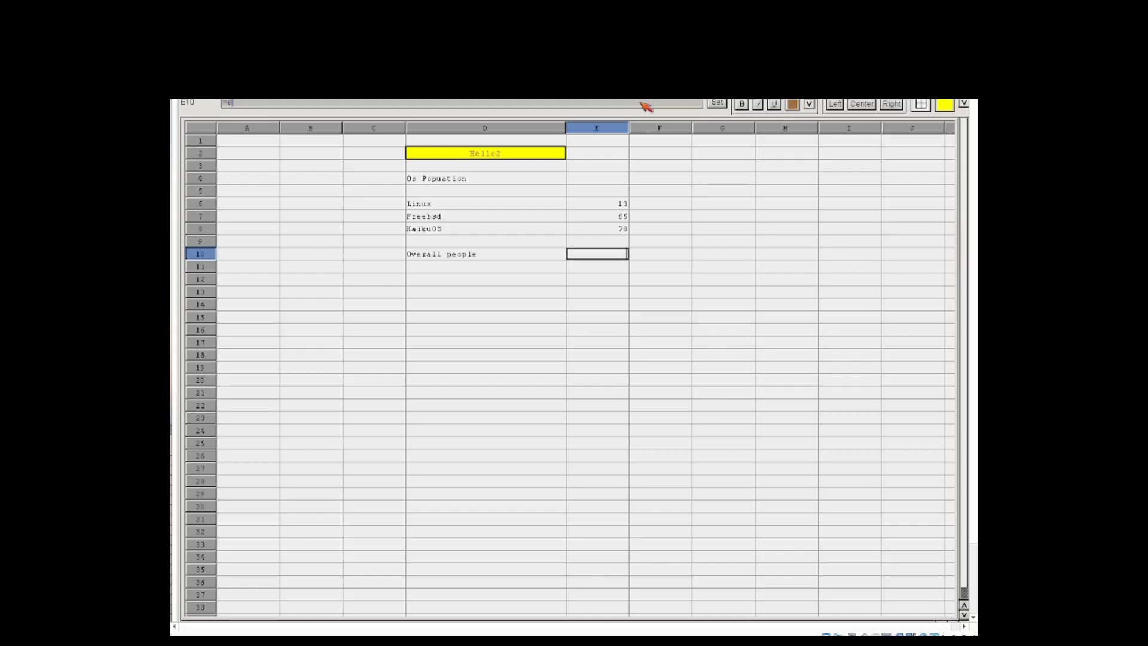
text(t)
text(,e7)
text(,e8)
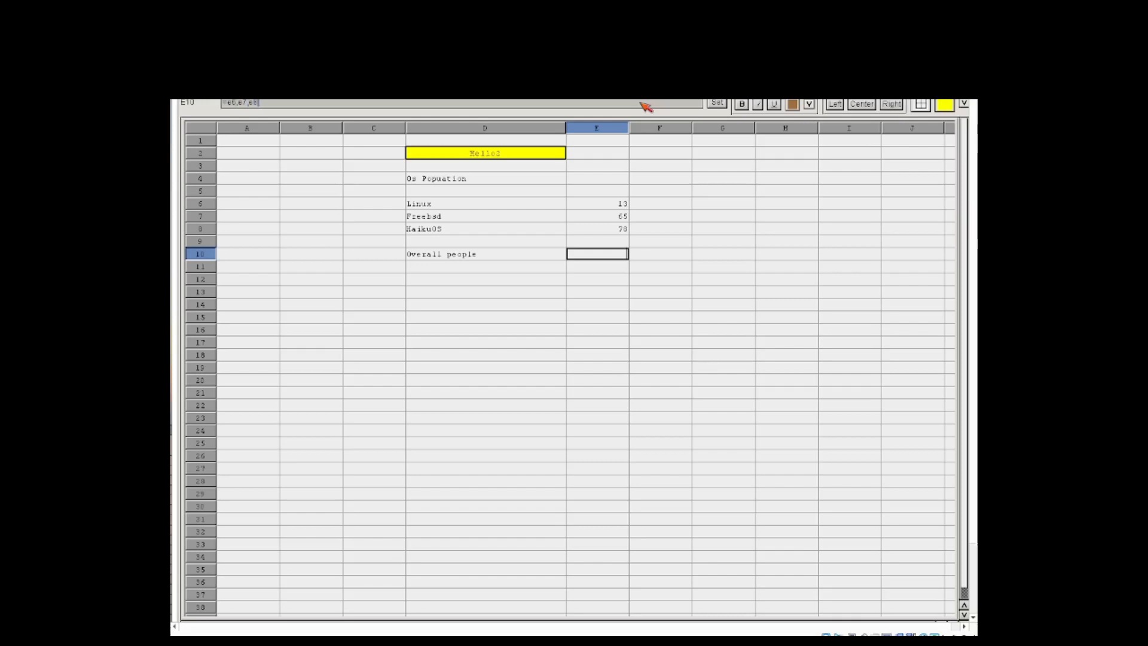
key(Return)
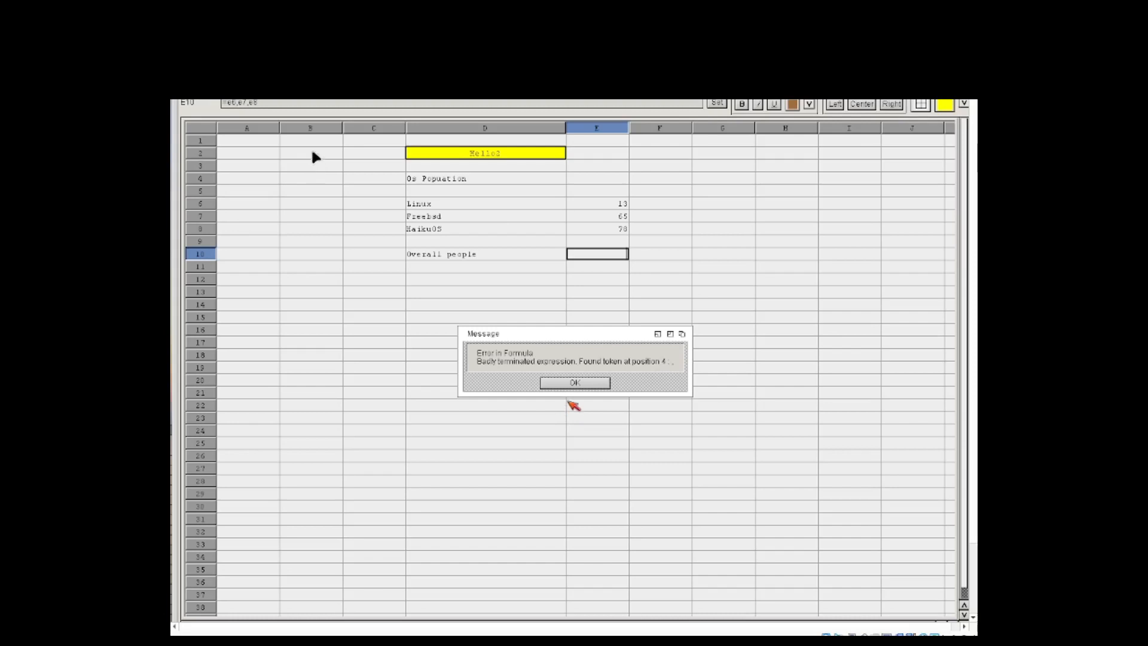
click(575, 384)
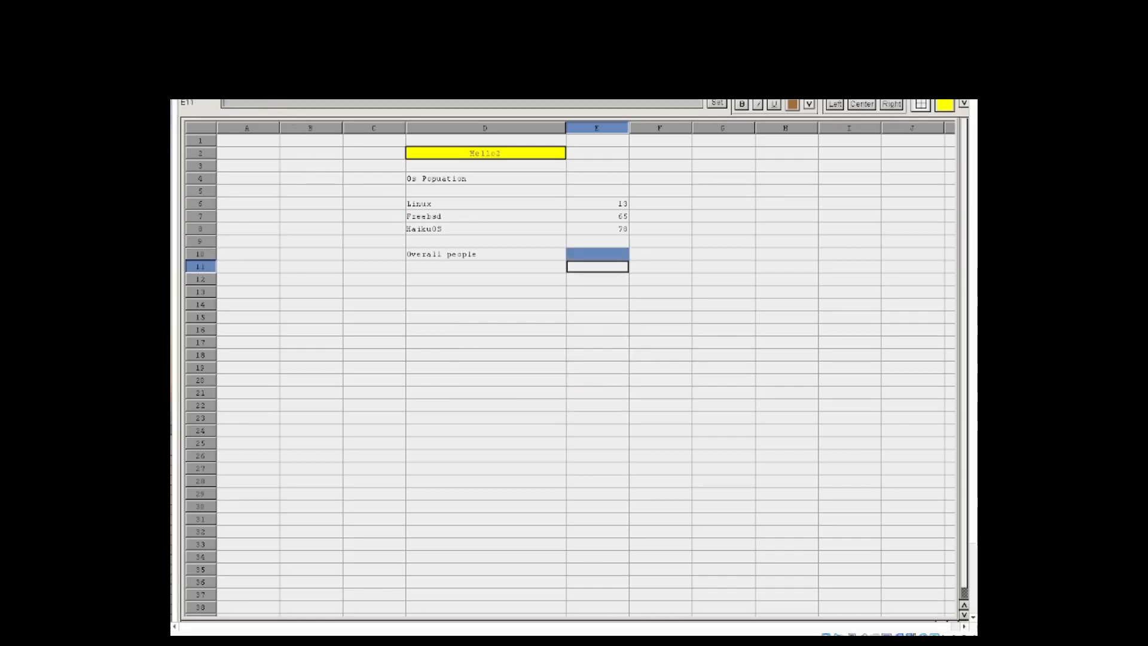
click(601, 255)
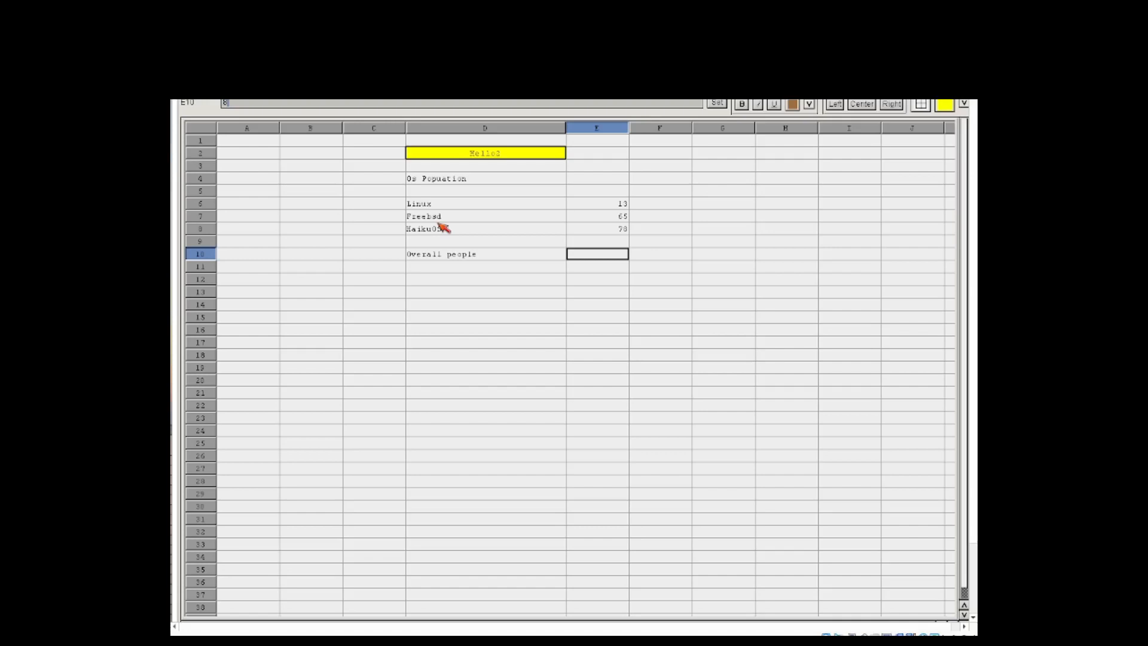
text(0)
text(t)
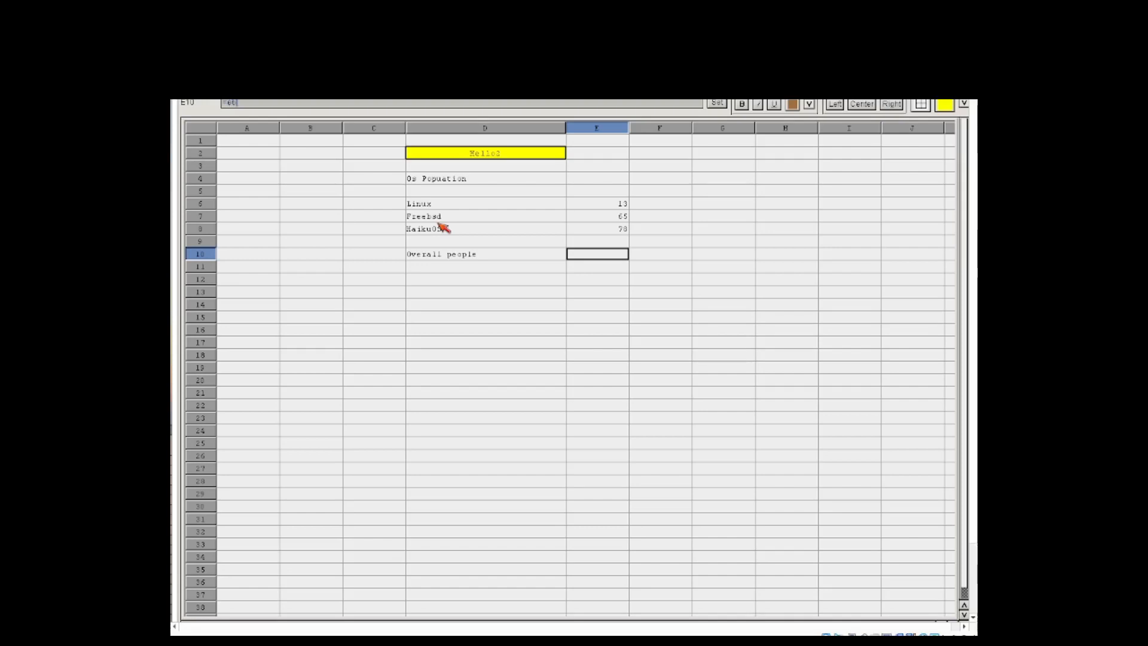
text(*)
text(0.5)
text(%$£"!"£$$%&&/()
text()=?)
key(Escape)
text(=e6)
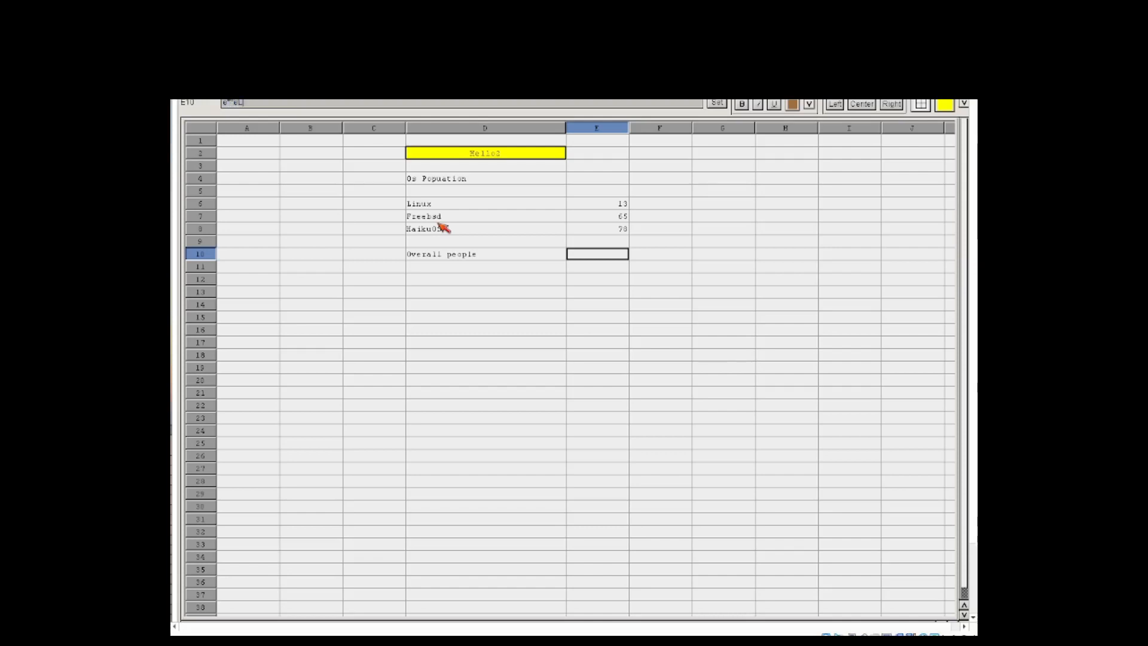
text(+e7+e8)
key(Return)
text(!@#$%^&)
text(/()=?*^)
text(eFOU)
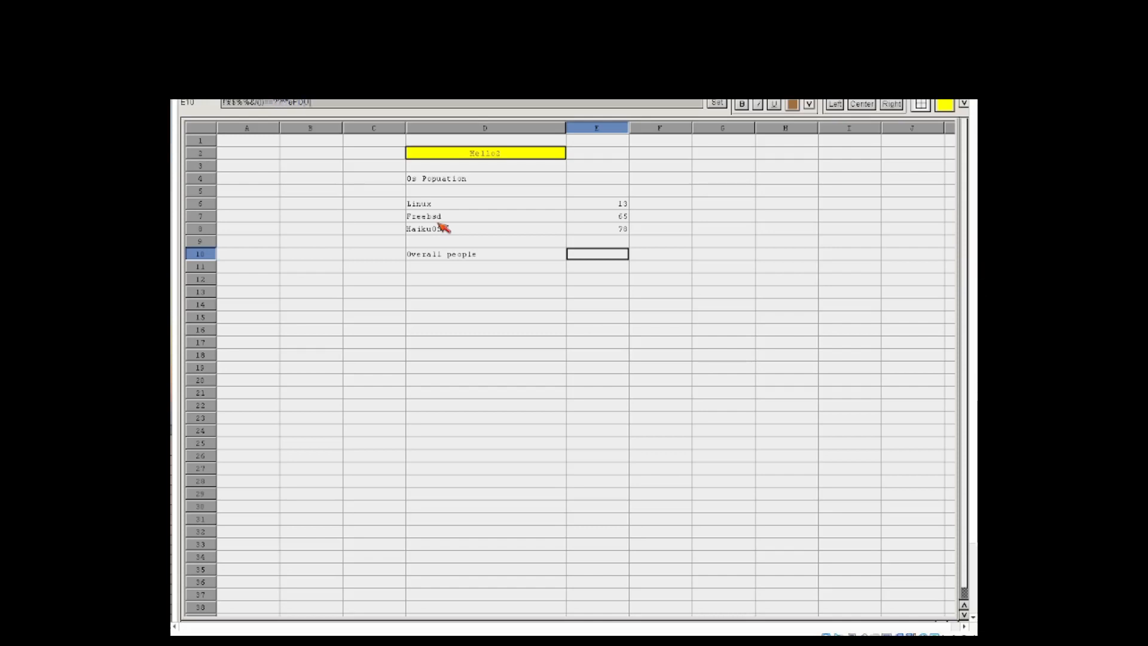
text(TEEWSADAA)
key(BackSpace)
key(BackSpace)
key(BackSpace)
key(BackSpace)
key(BackSpace)
key(BackSpace)
key(BackSpace)
key(BackSpace)
key(BackSpace)
key(BackSpace)
key(BackSpace)
key(BackSpace)
key(BackSpace)
key(BackSpace)
key(BackSpace)
key(BackSpace)
key(BackSpace)
key(BackSpace)
key(BackSpace)
key(BackSpace)
key(BackSpace)
key(BackSpace)
key(BackSpace)
key(BackSpace)
key(BackSpace)
key(BackSpace)
key(BackSpace)
key(BackSpace)
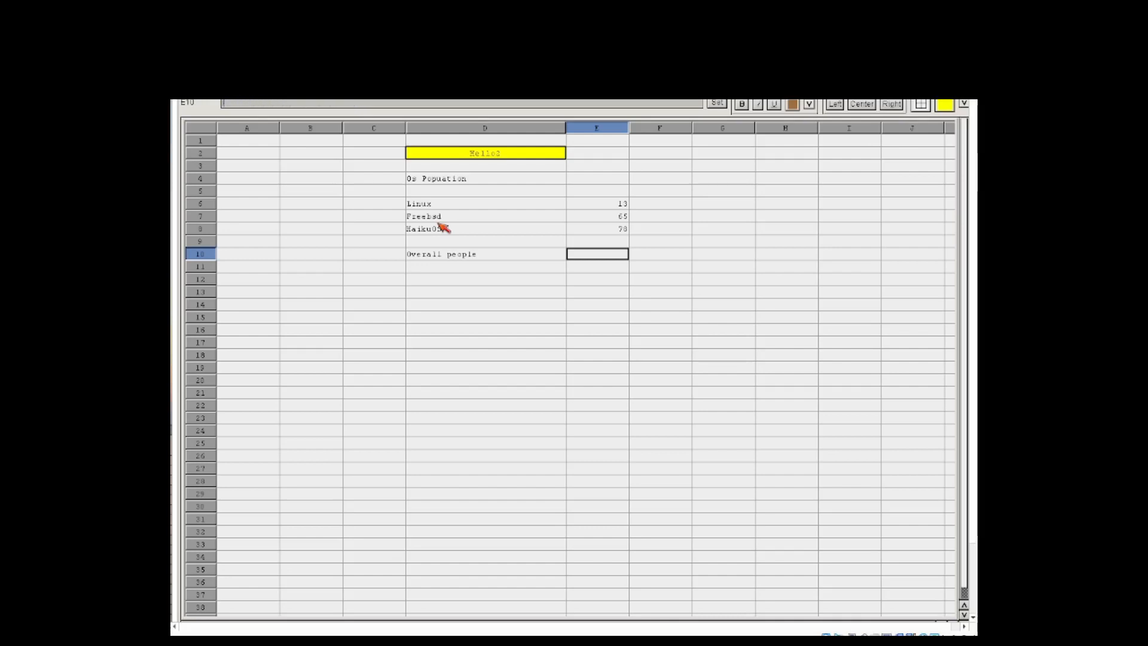
Step: Enter the formula =e6+e7 in cell E10 to add the Linux and Freebsd values
text(e6+)
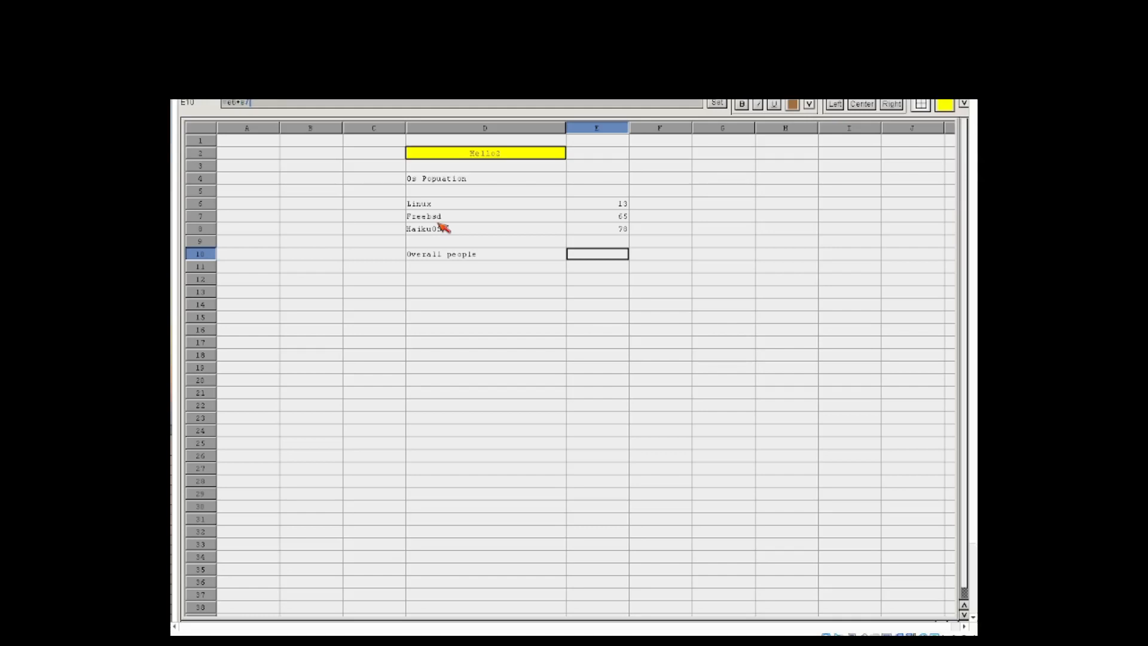
text(e7)
key(Return)
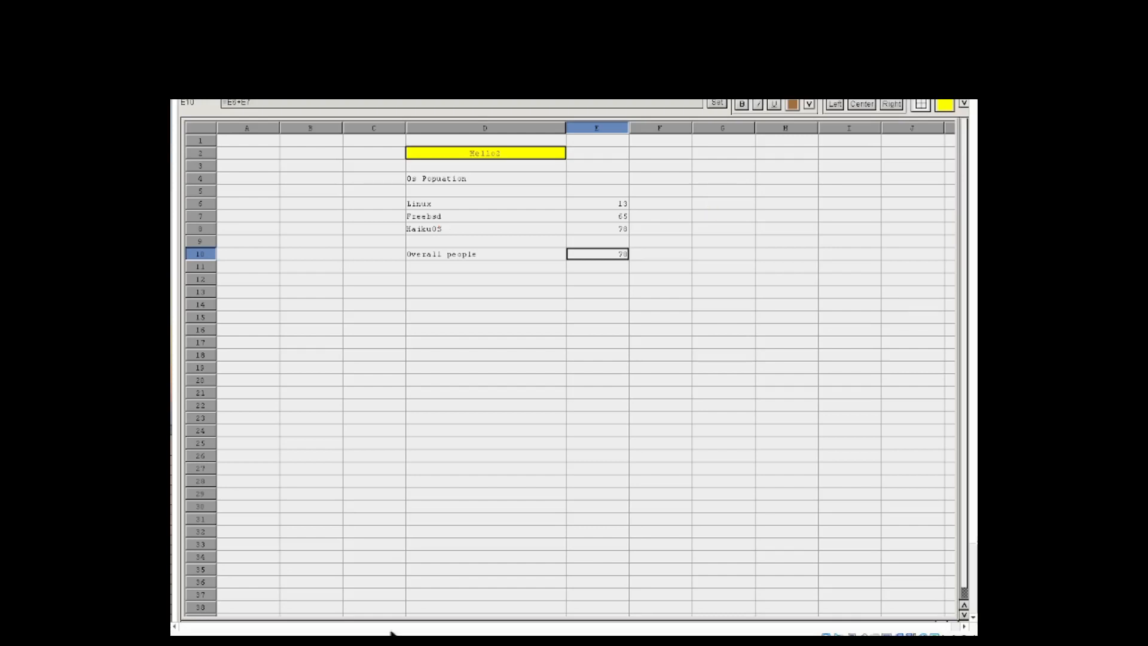
Step: Review the formula of cell E10 in edit mode and reapply it
click(679, 105)
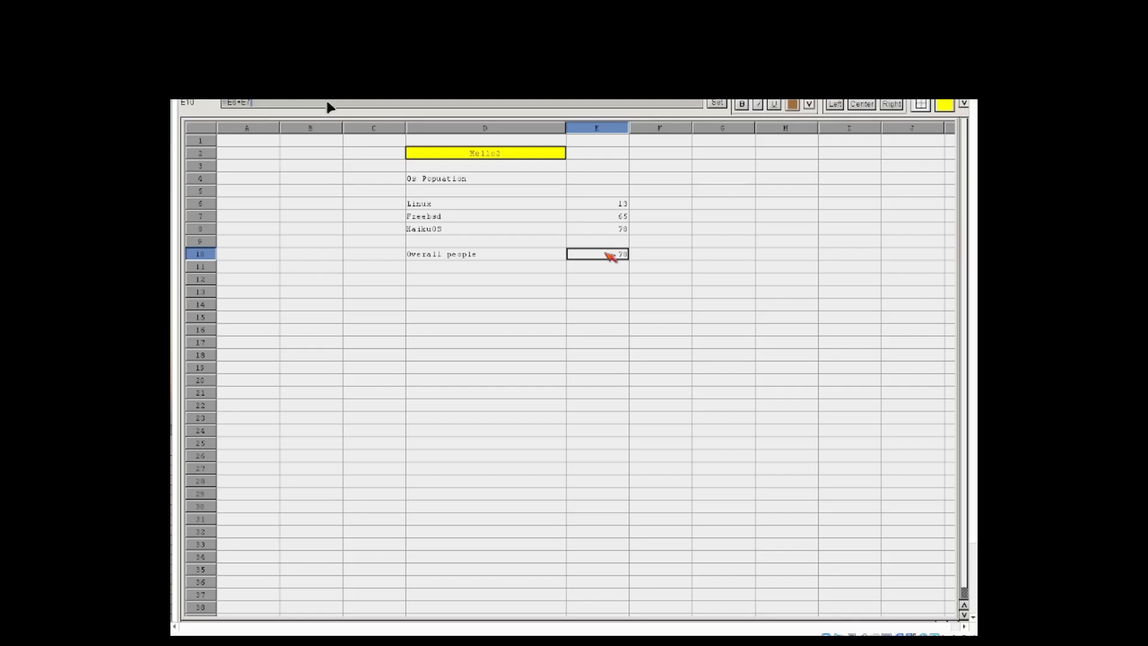
click(284, 107)
click(290, 107)
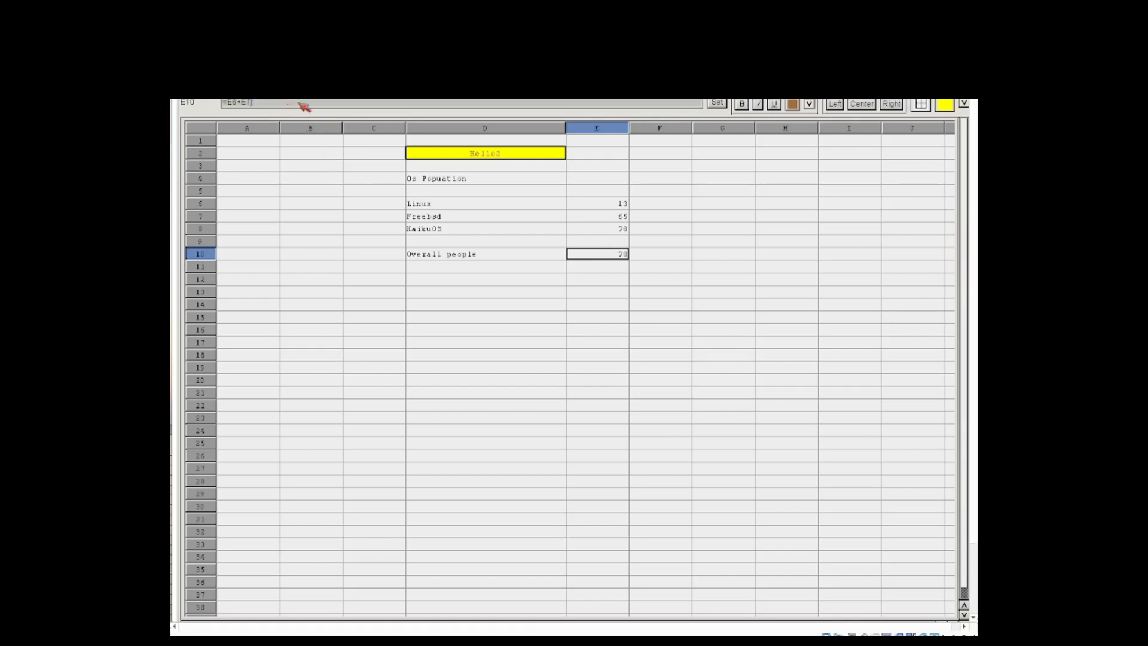
click(712, 105)
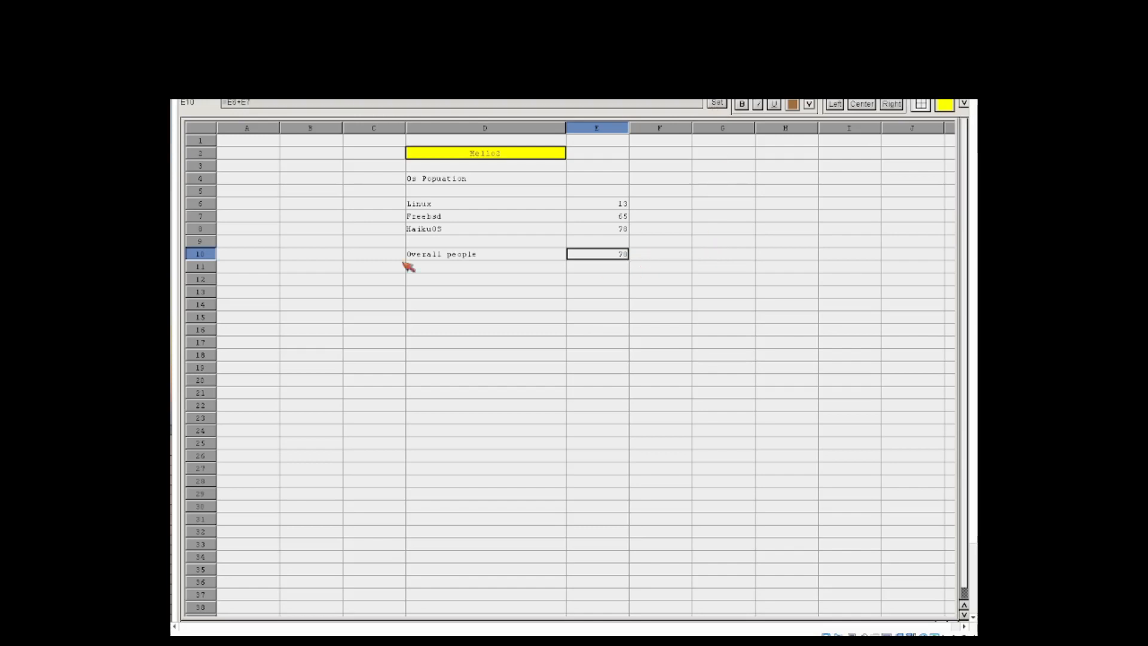
Step: Apply an outer border around the population table in cells D6:E10
click(428, 205)
drag(428, 205, 618, 259)
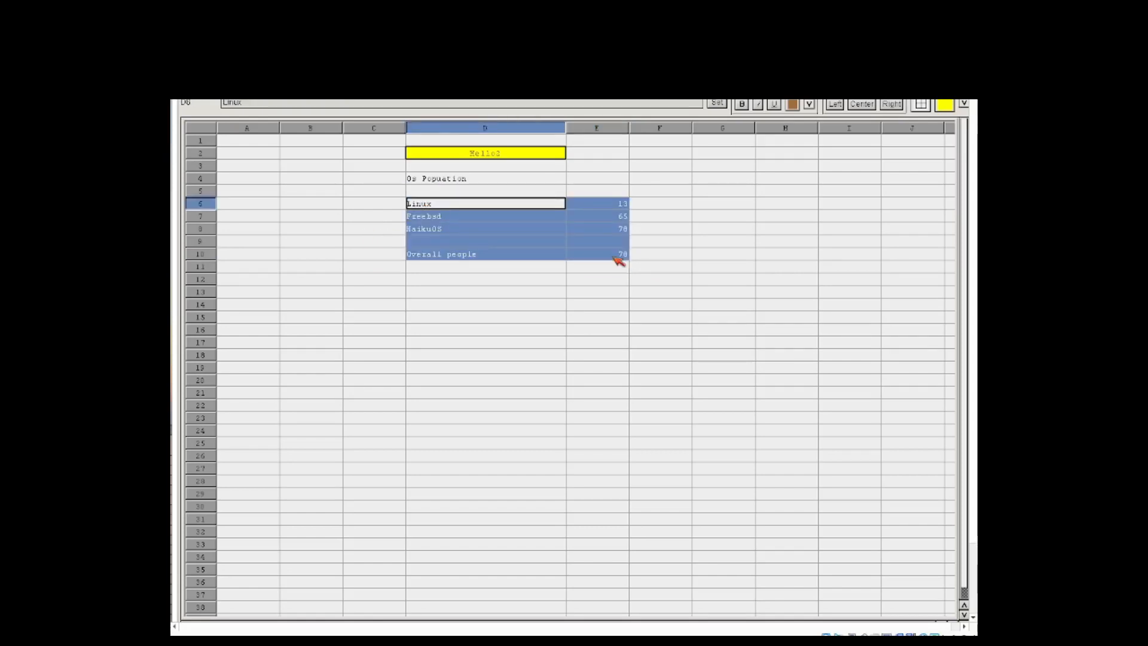
click(920, 108)
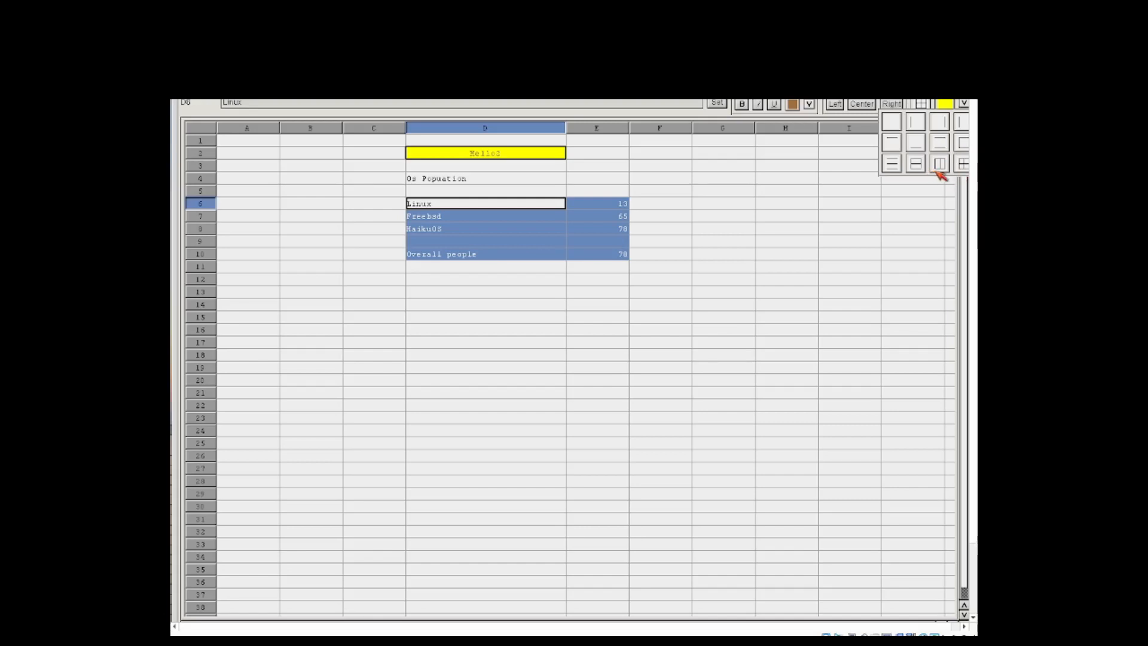
click(956, 149)
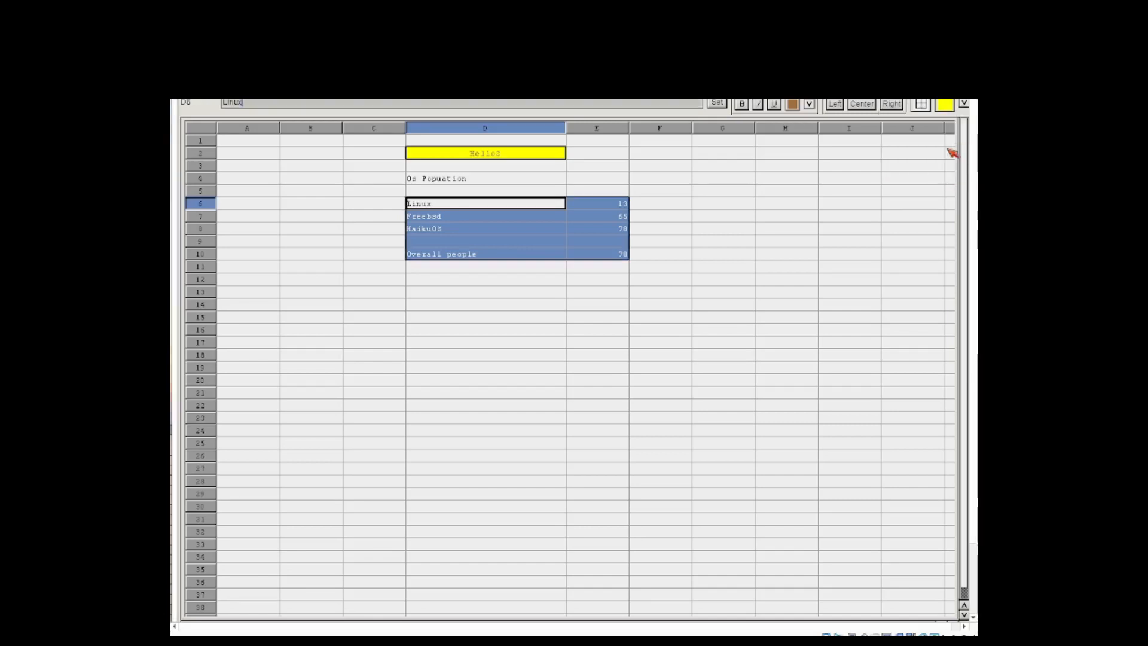
click(532, 310)
Step: Add inner grid borders to all cells of the table range D6:E10
click(509, 205)
click(578, 241)
drag(587, 253, 526, 207)
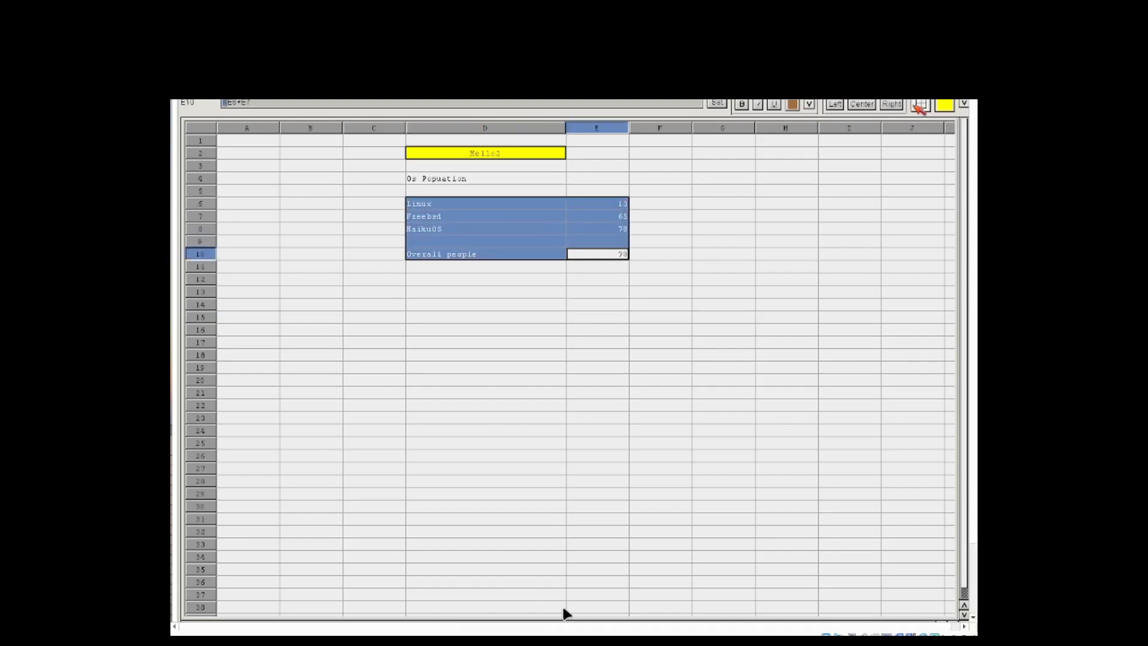
click(919, 104)
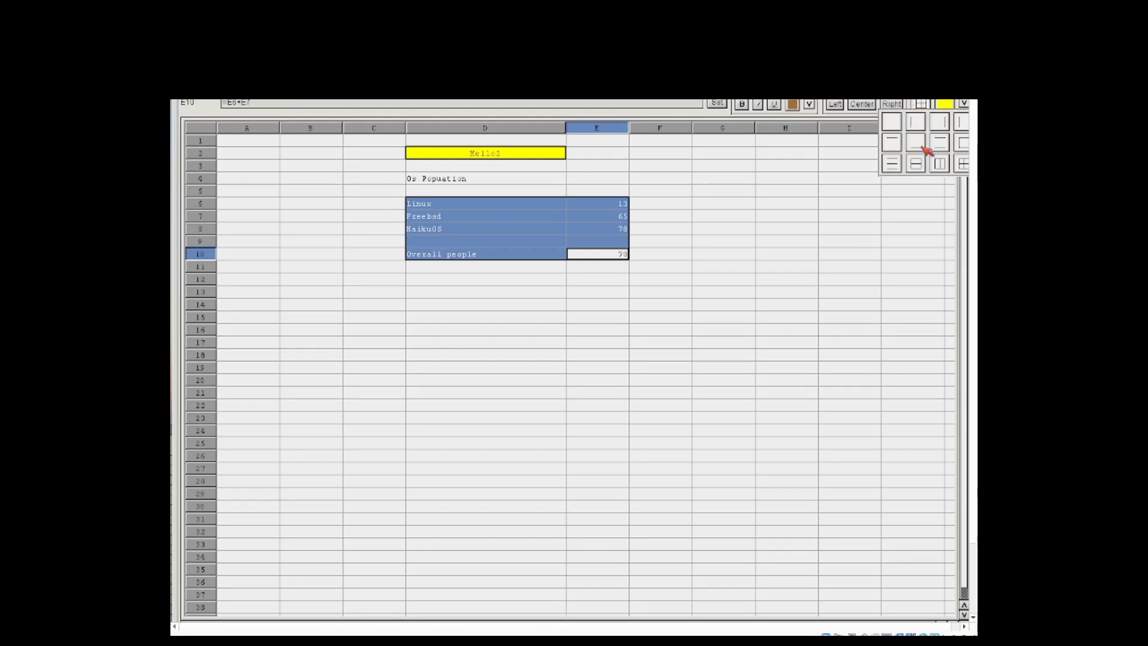
click(959, 164)
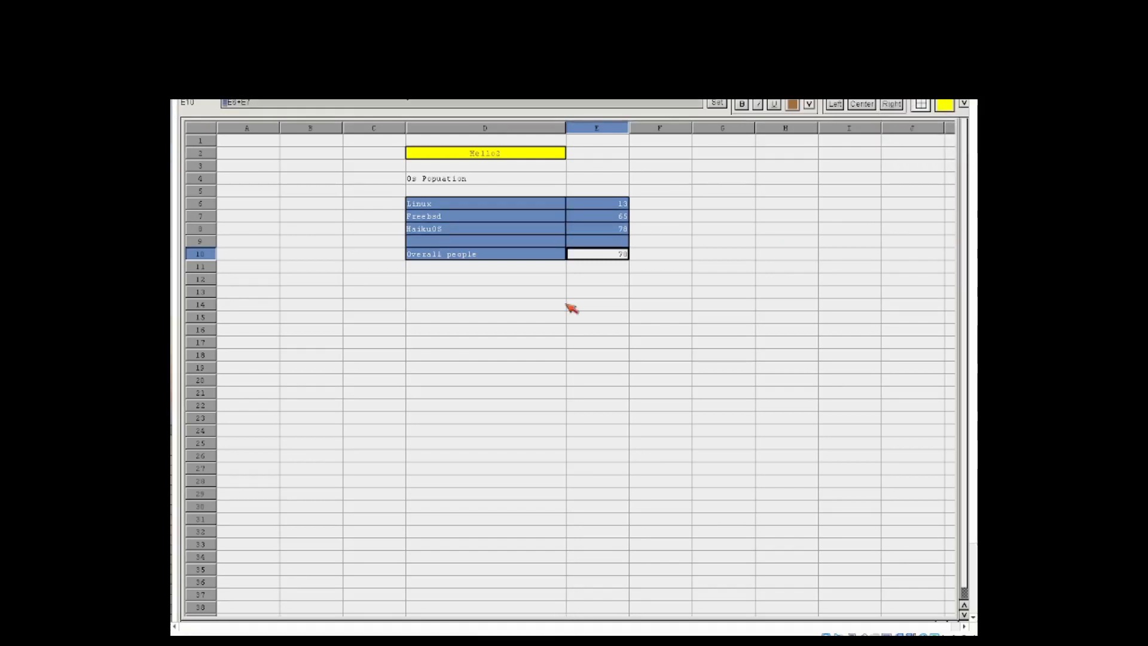
click(563, 305)
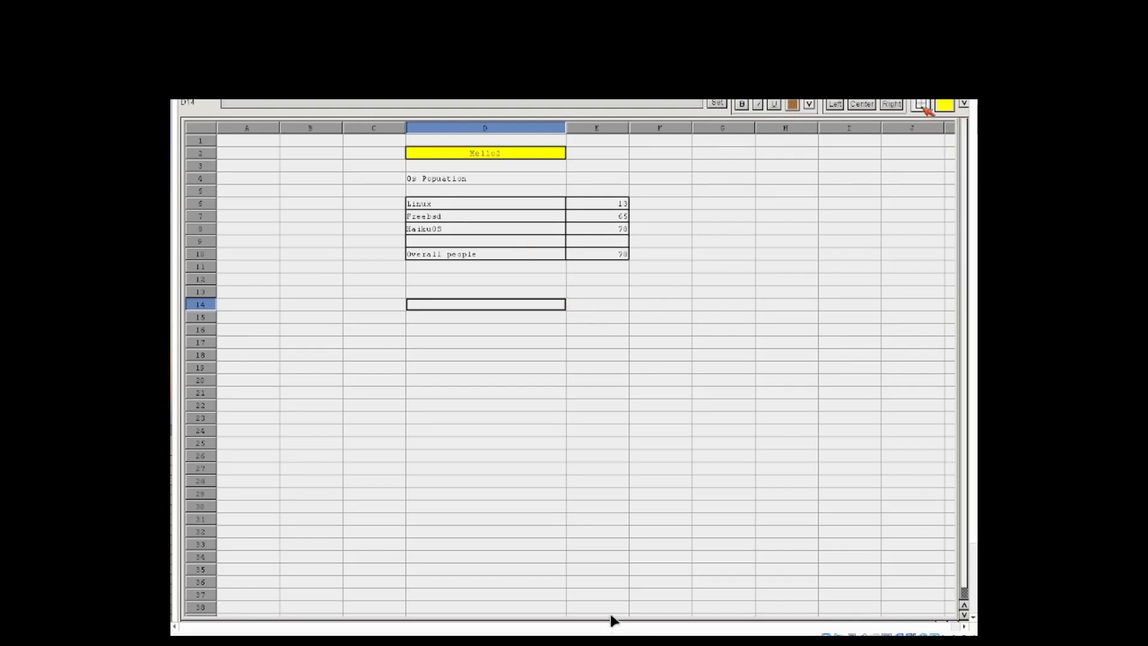
Step: Apply a full border to the empty cell D14 below the table
click(924, 108)
click(960, 159)
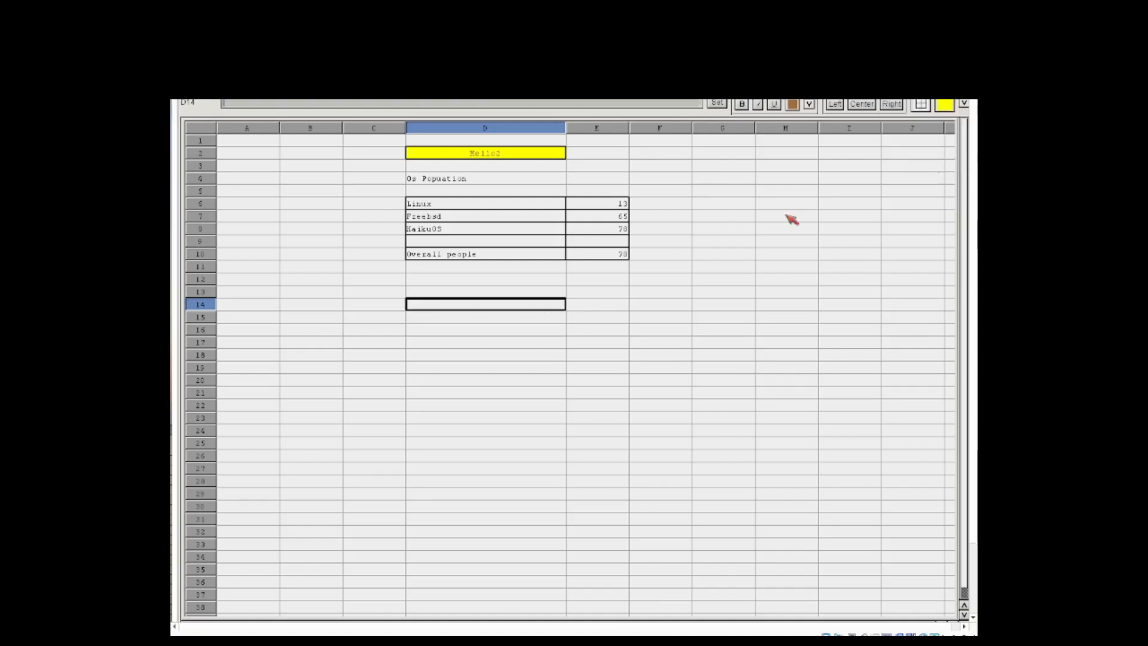
click(637, 344)
drag(479, 208, 579, 249)
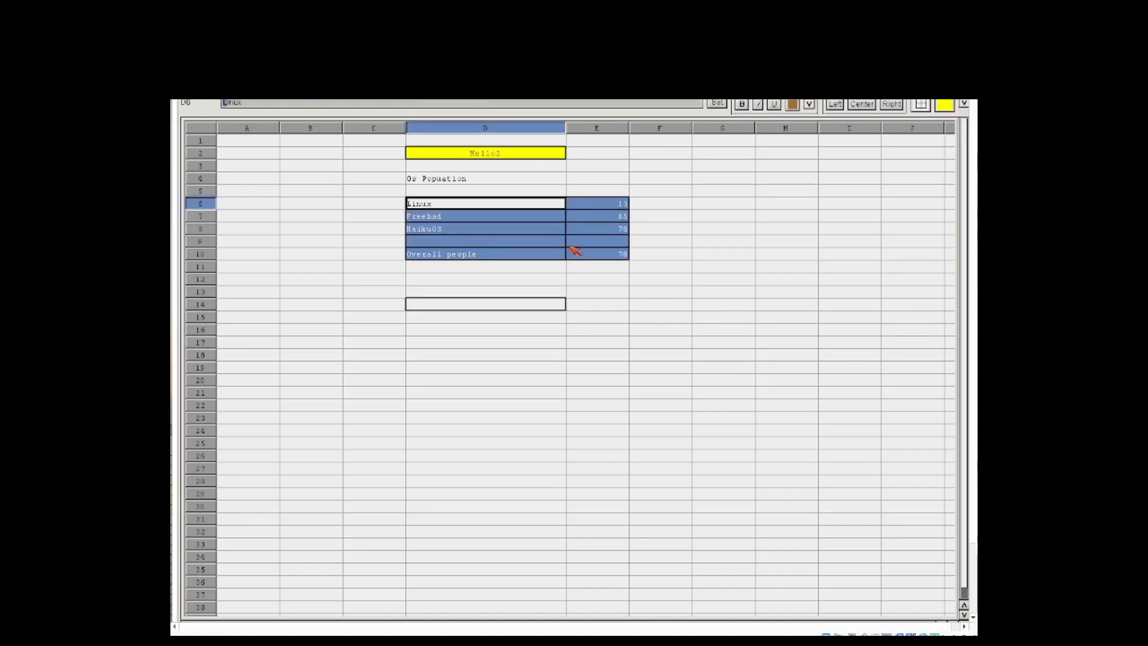
click(596, 279)
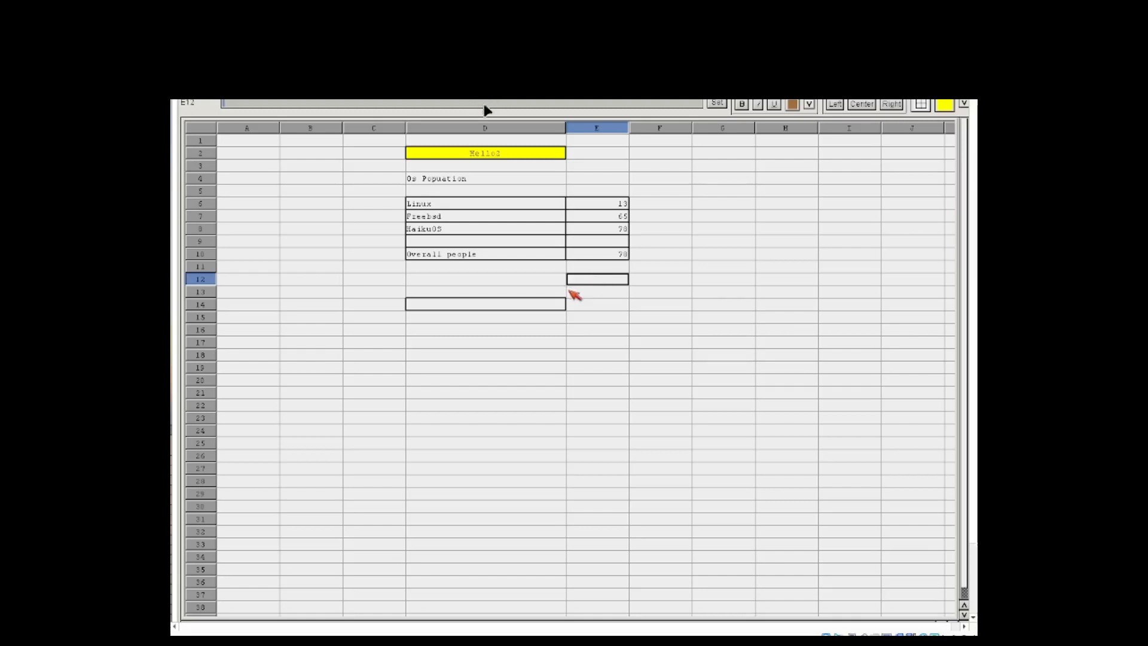
Step: Extend the formula in cell E10 to =e6+e7+e8 so it also includes the HaikuOS value
click(595, 256)
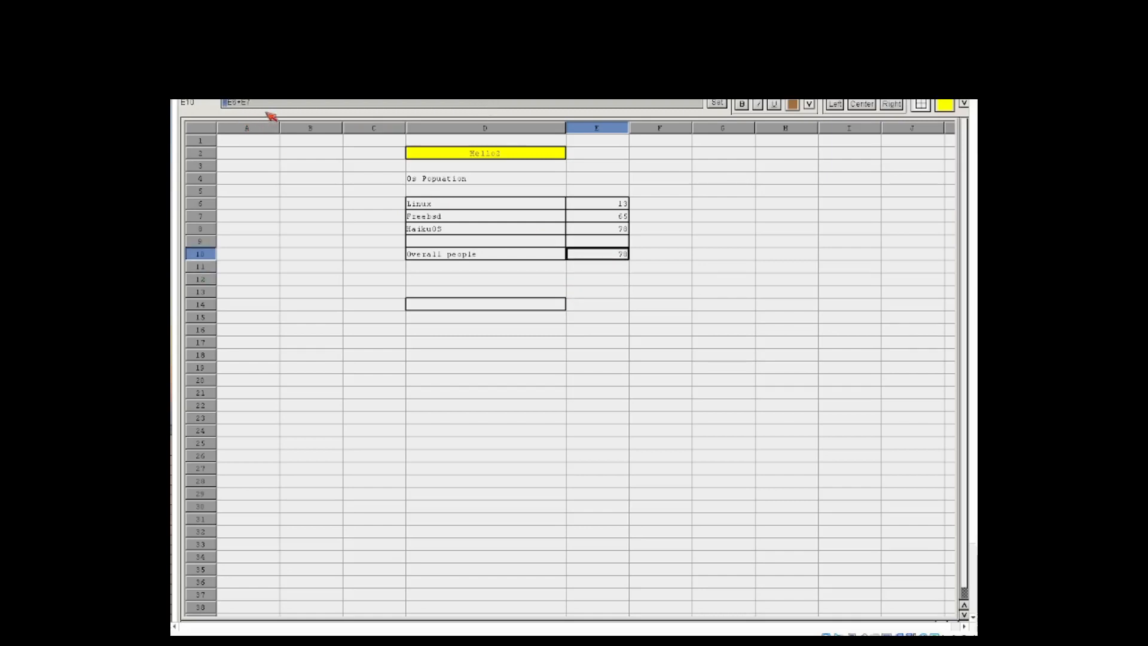
key(Right)
key(Right)
key(Right)
key(Right)
key(Right)
key(Right)
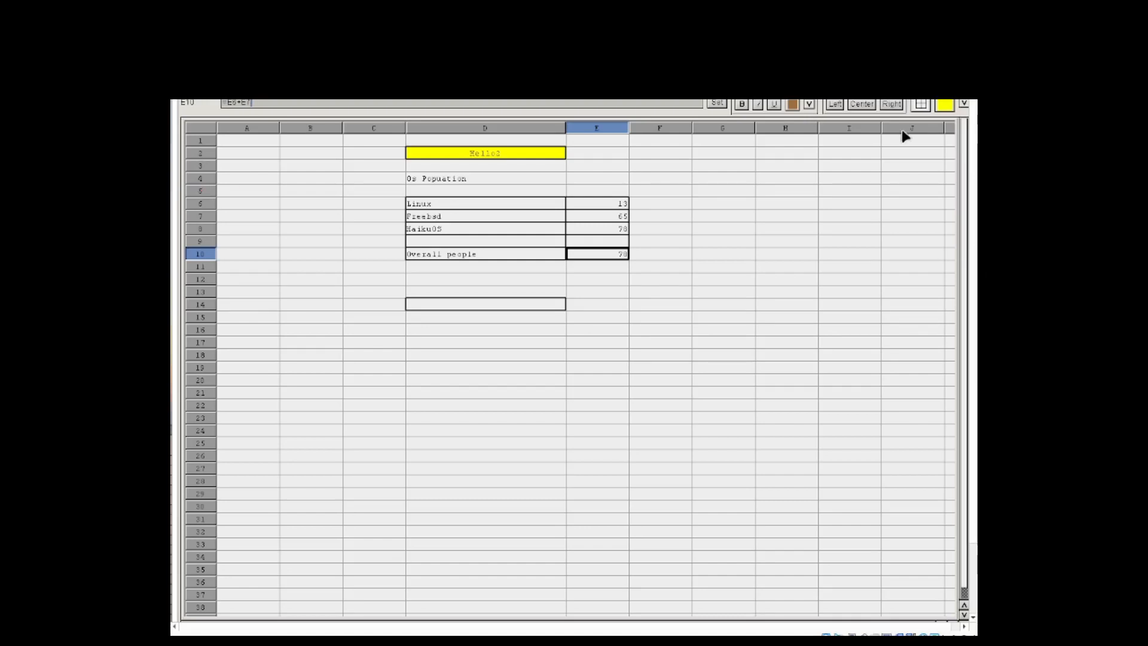
text(+)
text(e8)
key(Return)
key(Up)
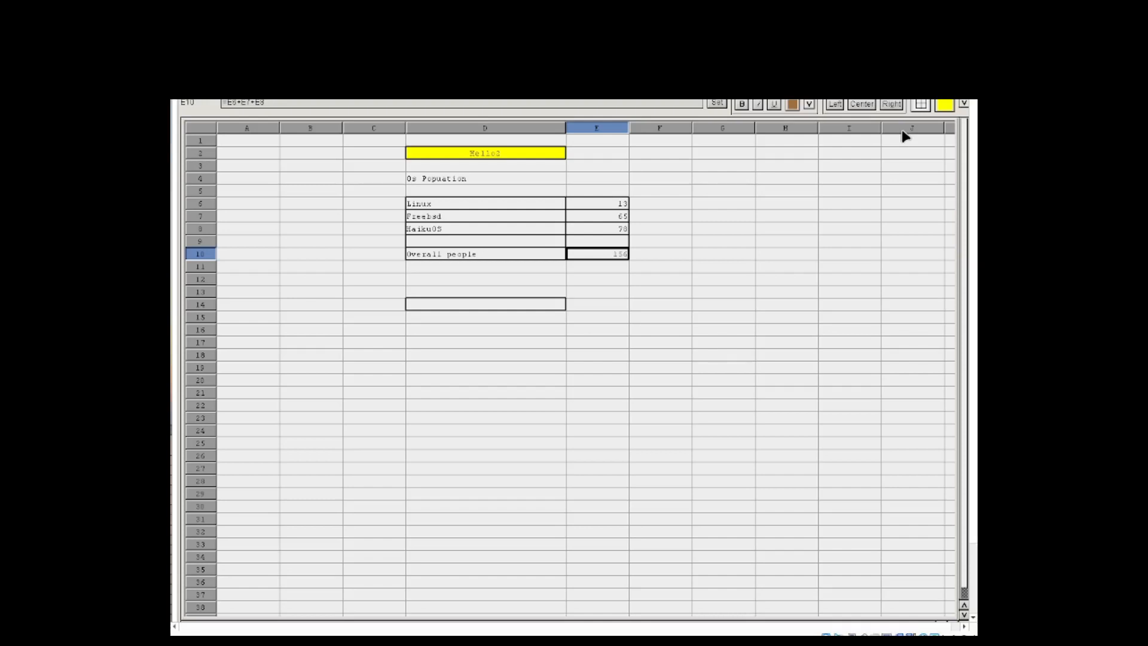
Step: Move through the table's cells in columns D and E to examine the labels and values that feed the total
key(Down)
key(Up)
key(Up)
key(Up)
key(Up)
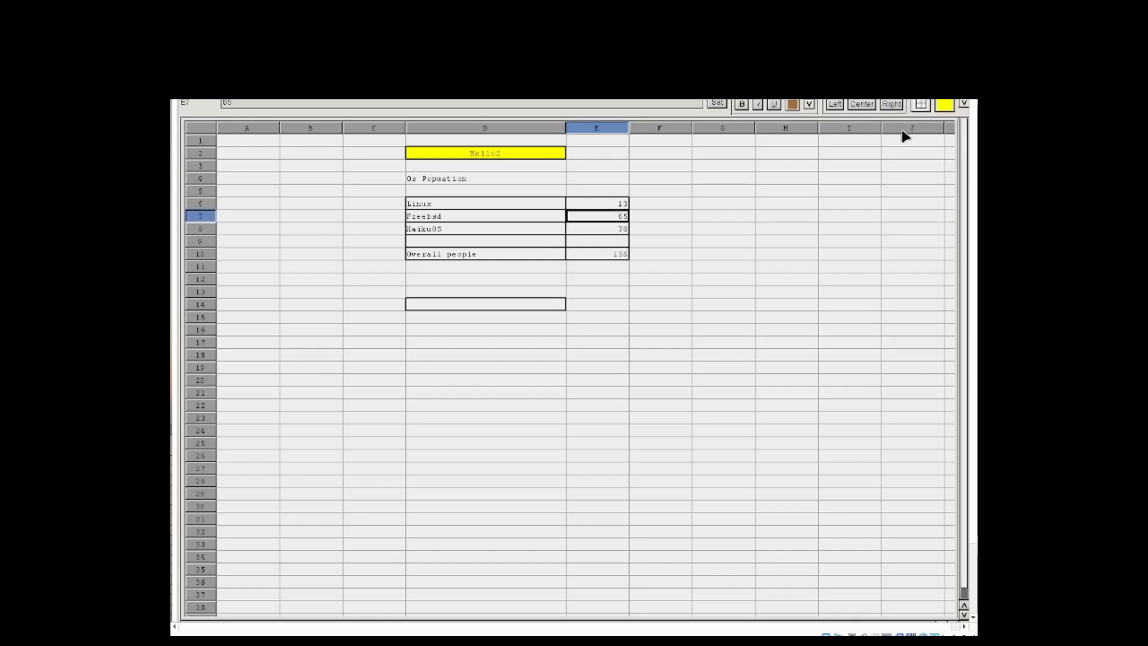
key(Up)
key(Right)
key(Up)
key(Left)
key(Down)
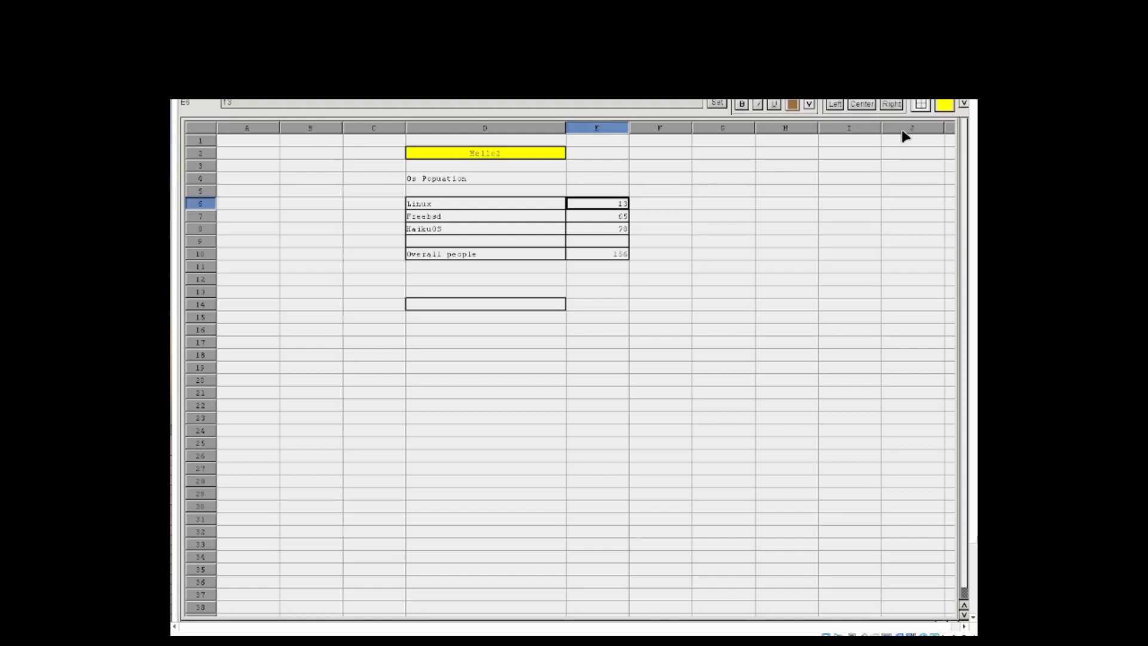
key(Left)
key(Down)
key(Down)
key(Down)
key(Down)
key(Up)
key(Up)
key(Up)
key(Up)
key(Right)
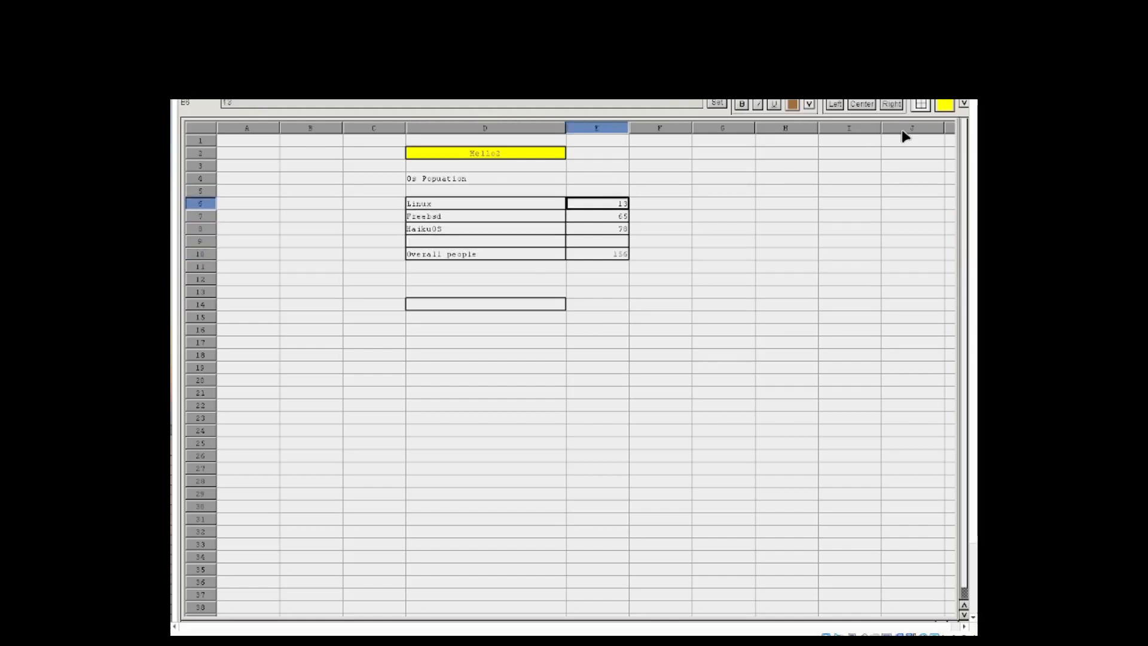
key(Down)
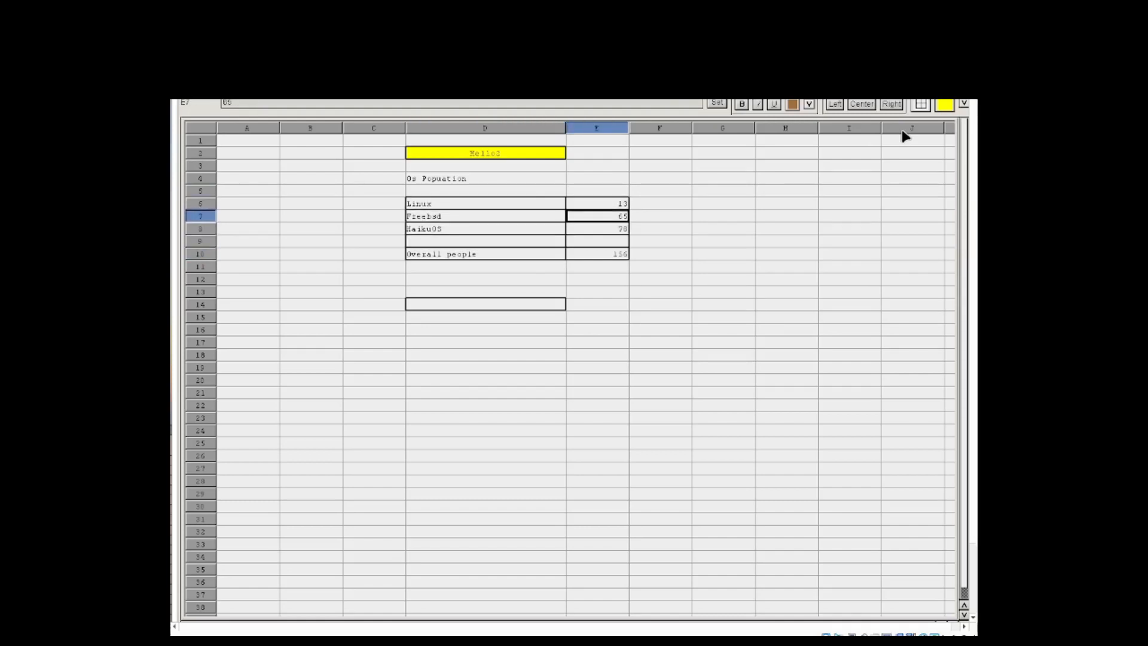
key(Left)
key(Up)
key(Left)
key(Right)
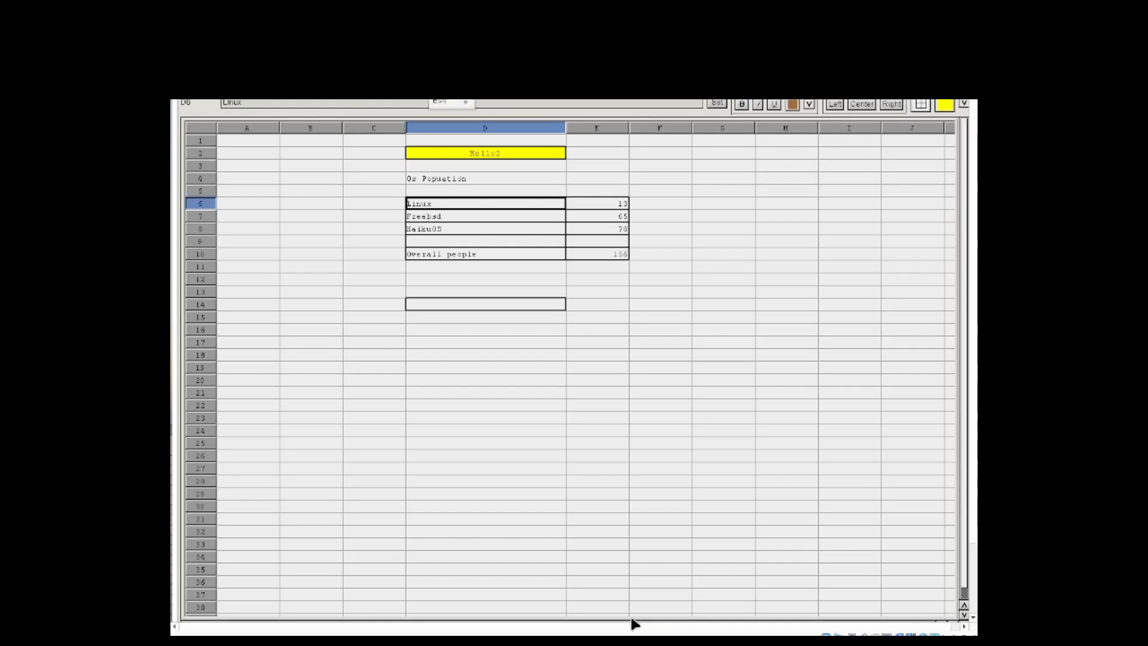
Step: Open the save dialog for the spreadsheet and go up from the current drawer to the list of volumes and assigns
mouse_move(635, 624)
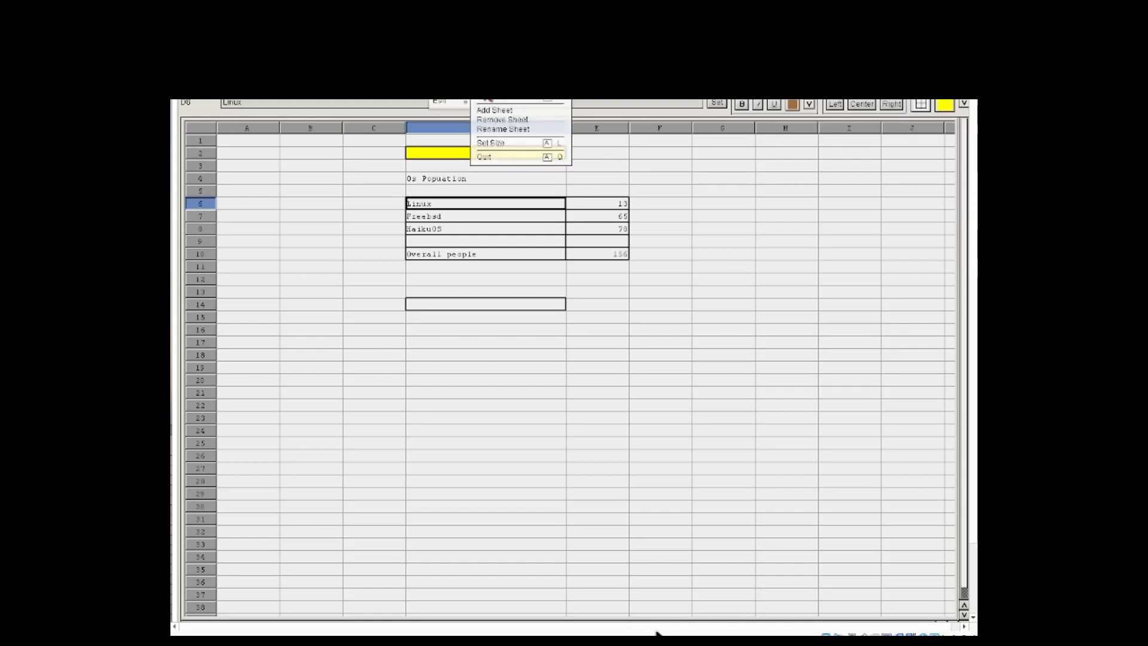
click(490, 102)
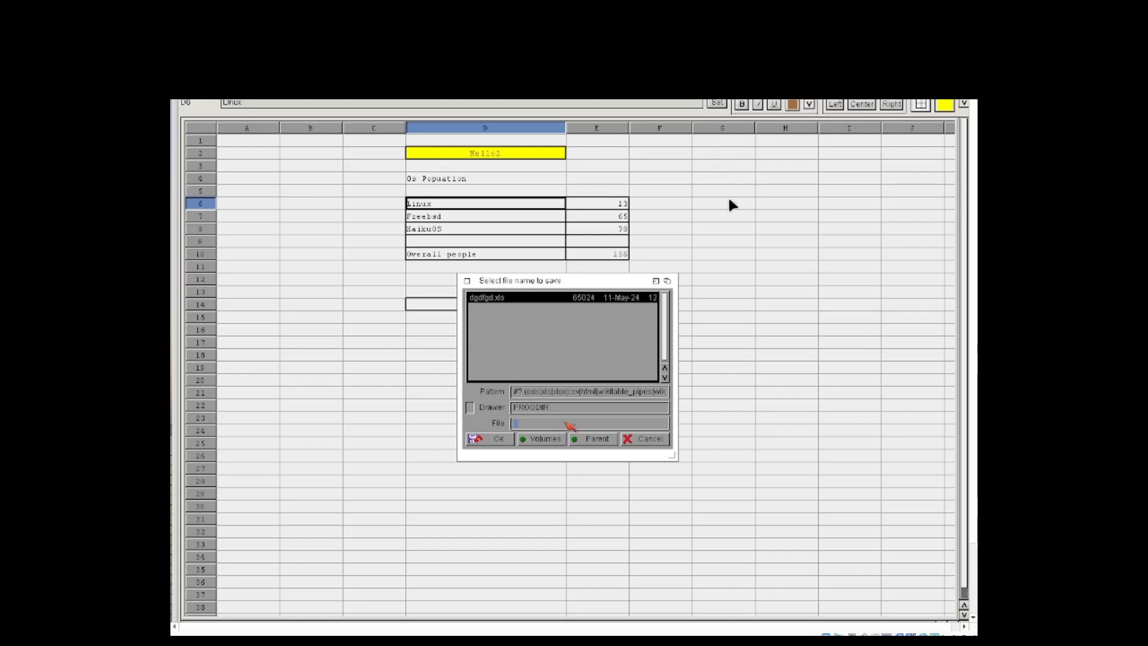
click(592, 439)
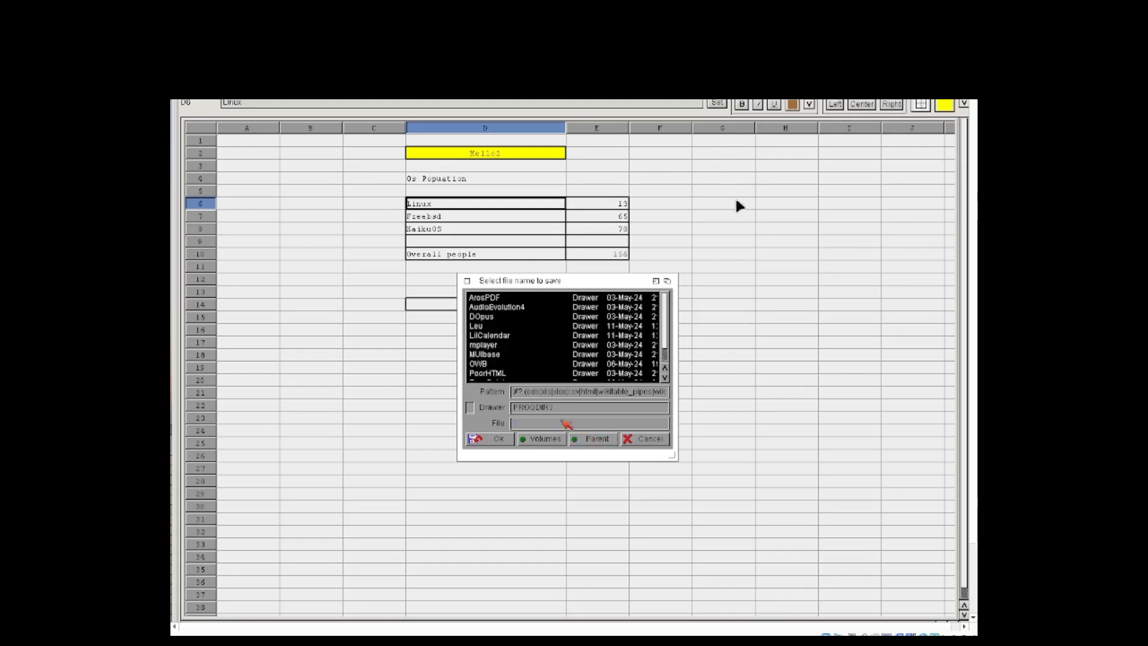
scroll(533, 375, down, 6)
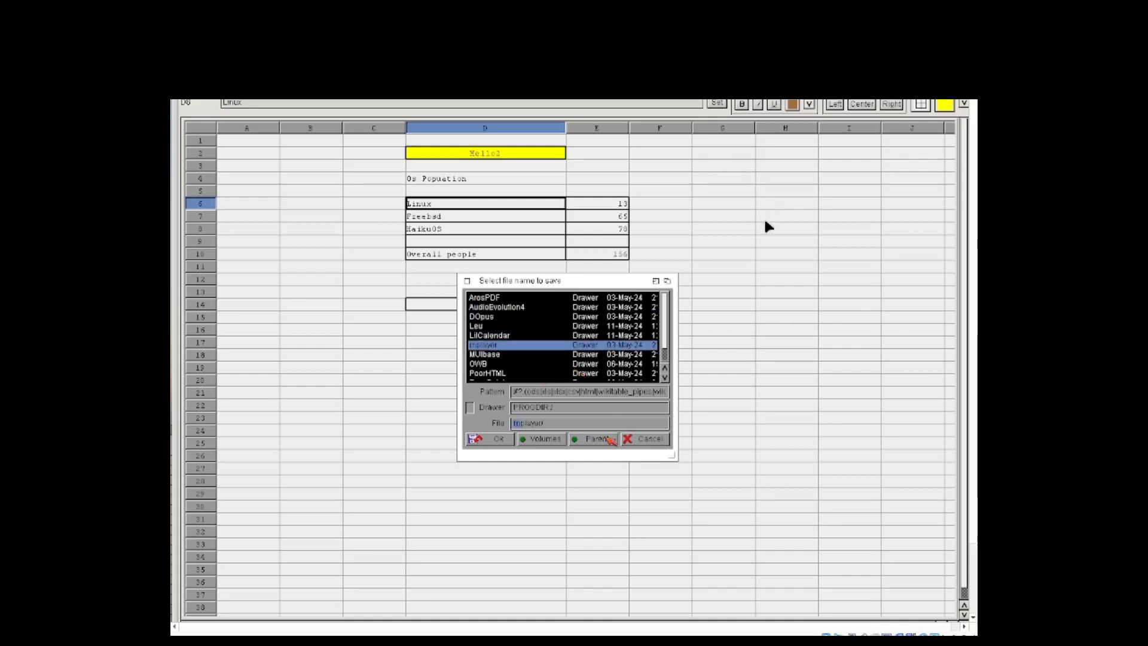
click(608, 439)
click(609, 439)
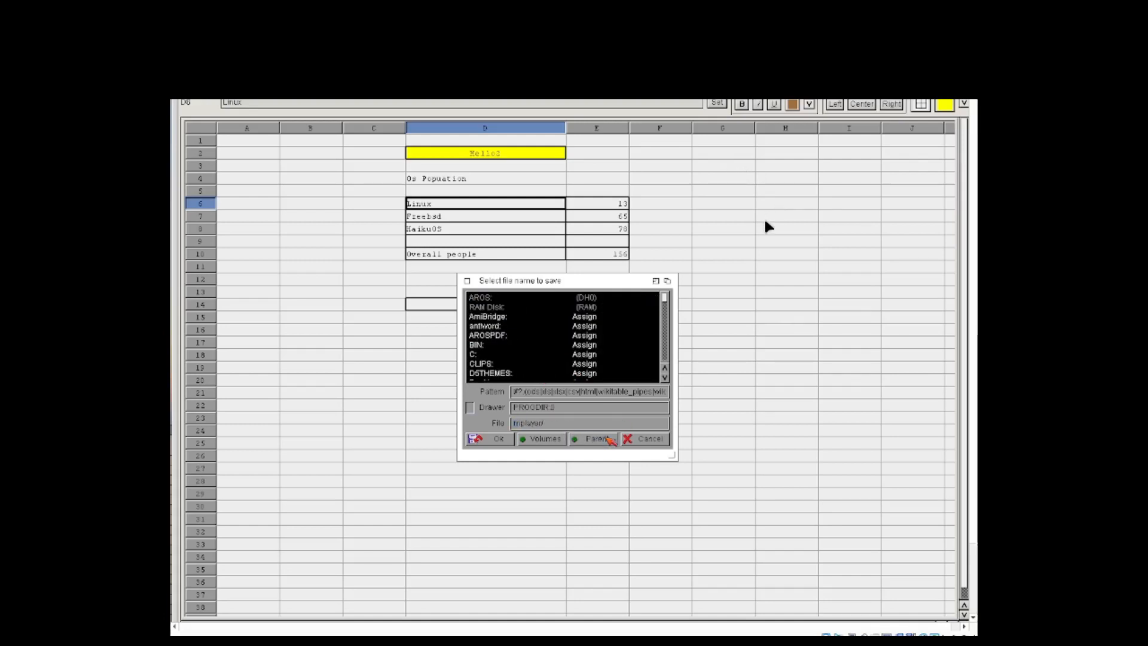
Step: Try to save the spreadsheet in the Documents: location under the name Linux, without a file extension
click(588, 317)
scroll(599, 338, down, 12)
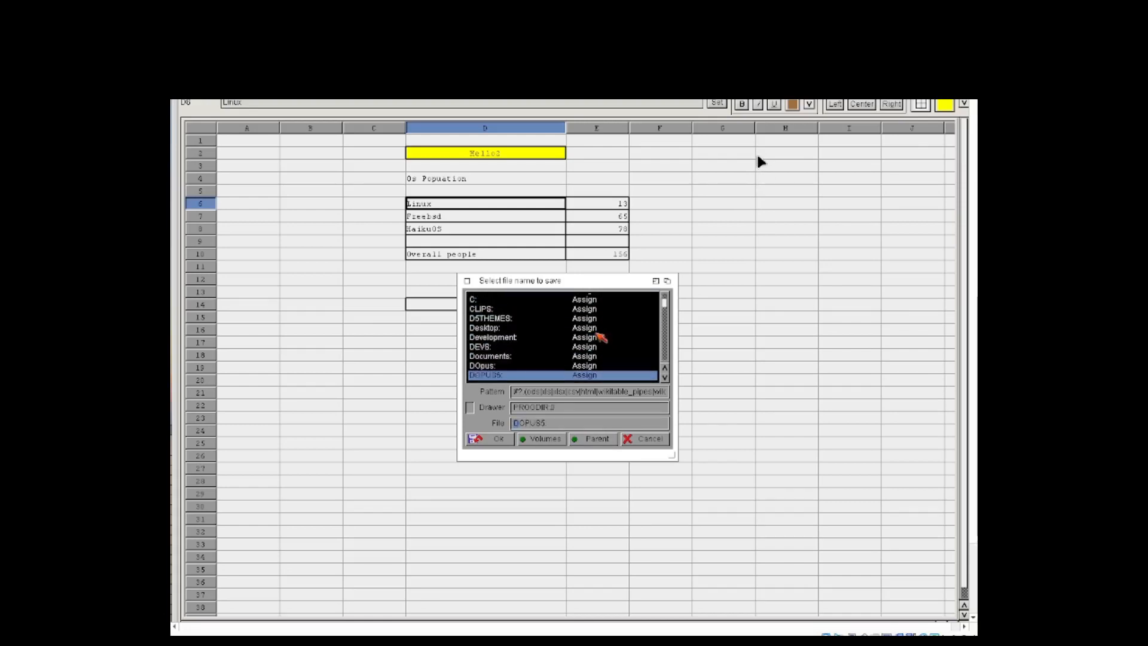
scroll(601, 338, down, 4)
click(555, 320)
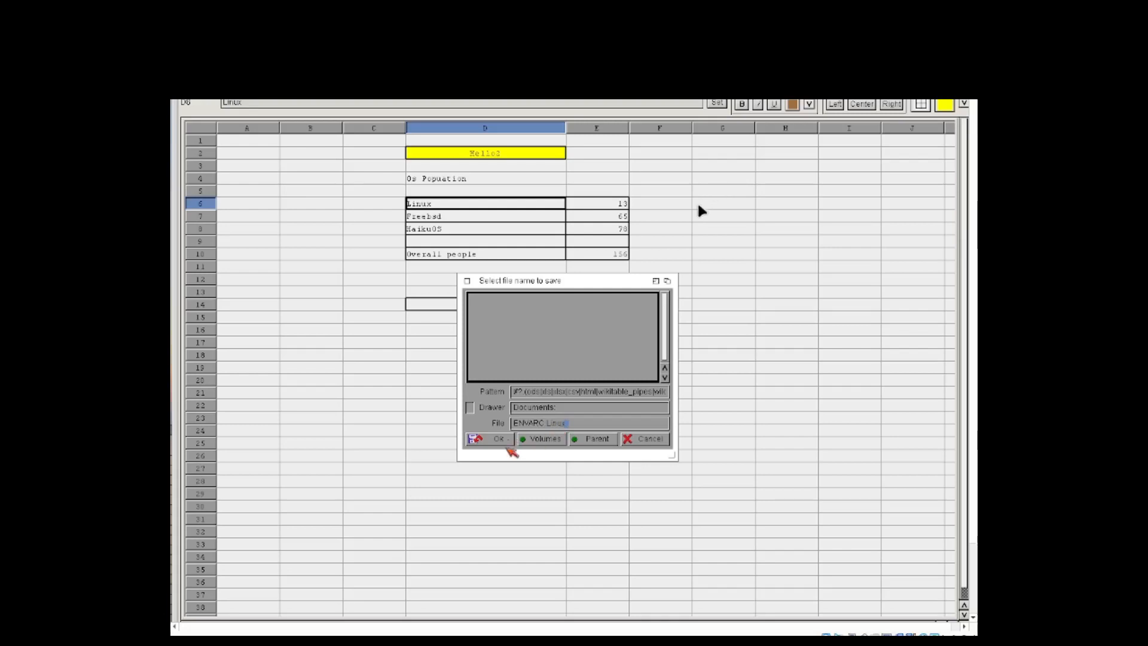
click(500, 441)
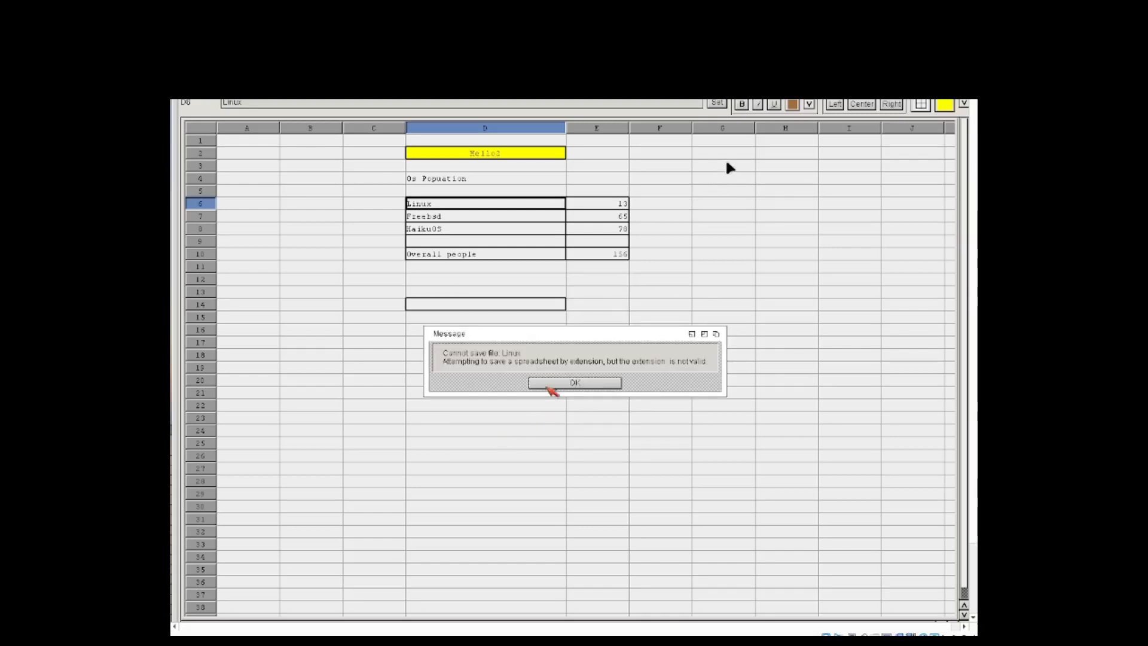
click(550, 386)
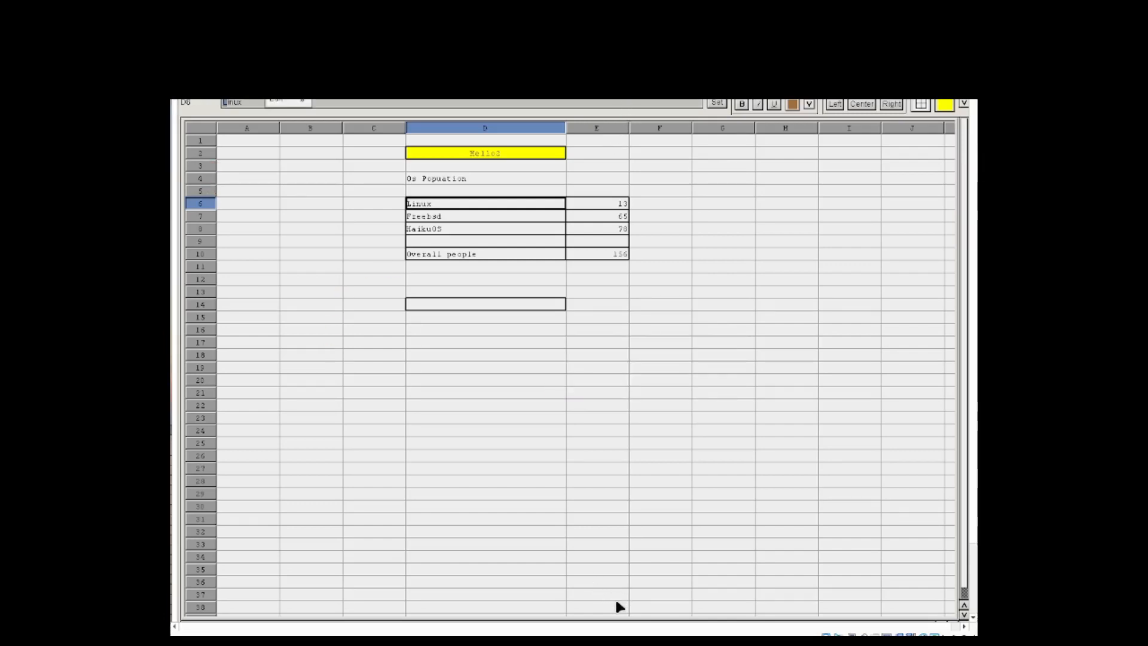
Step: Save the spreadsheet in the Documents drawer with the file name Linux.xls
click(319, 102)
click(319, 100)
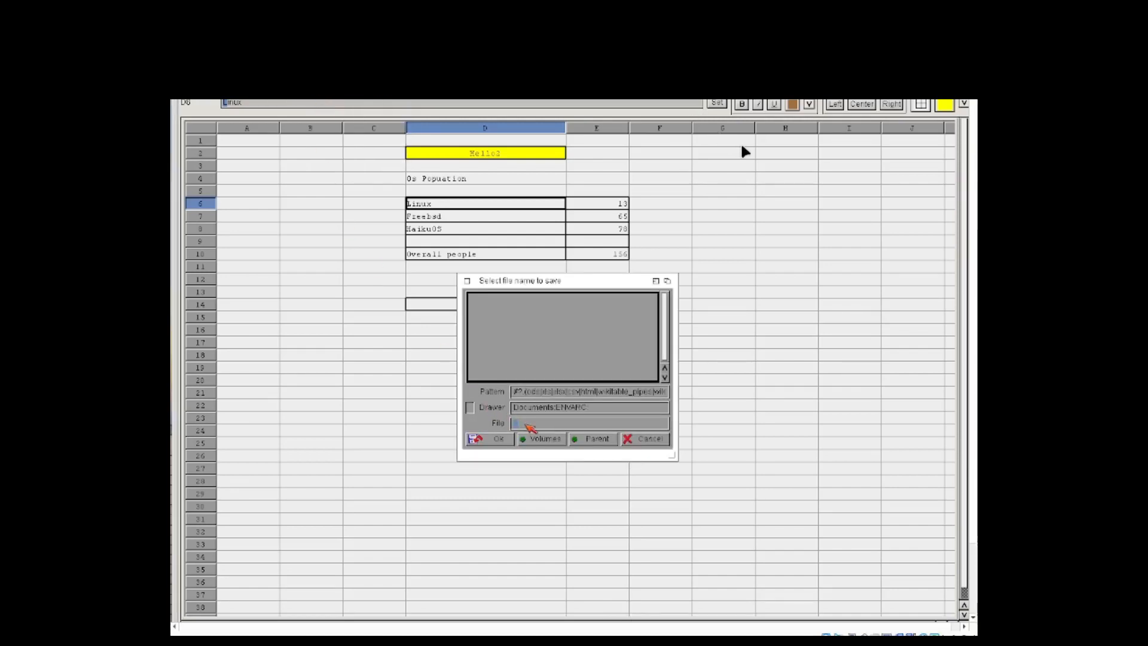
click(593, 440)
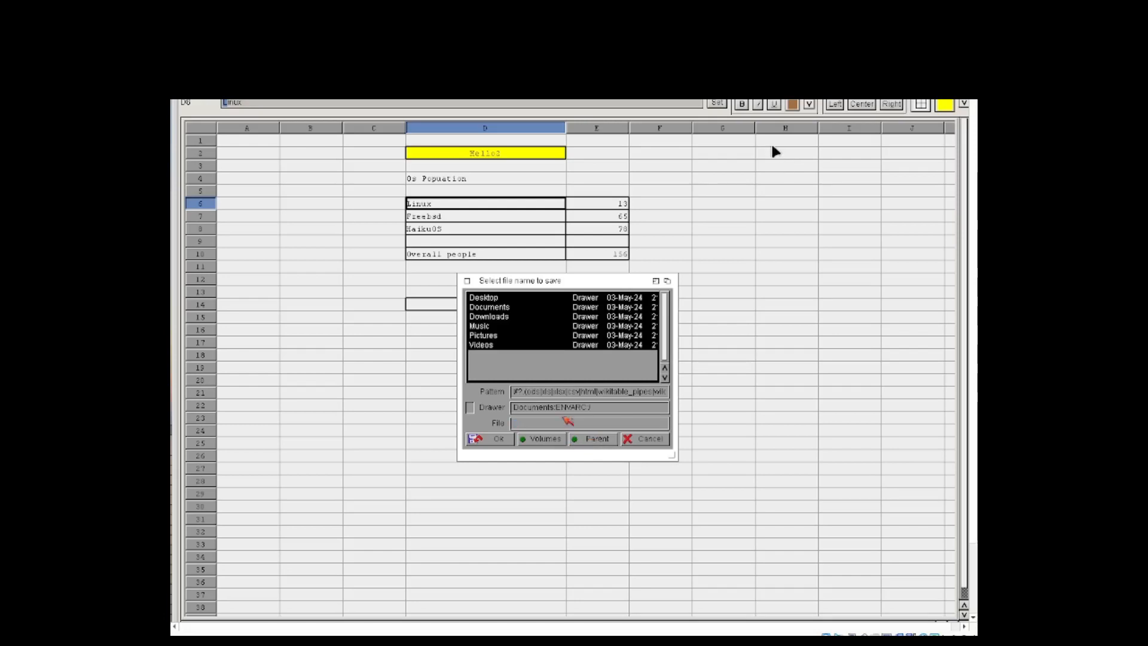
double_click(487, 308)
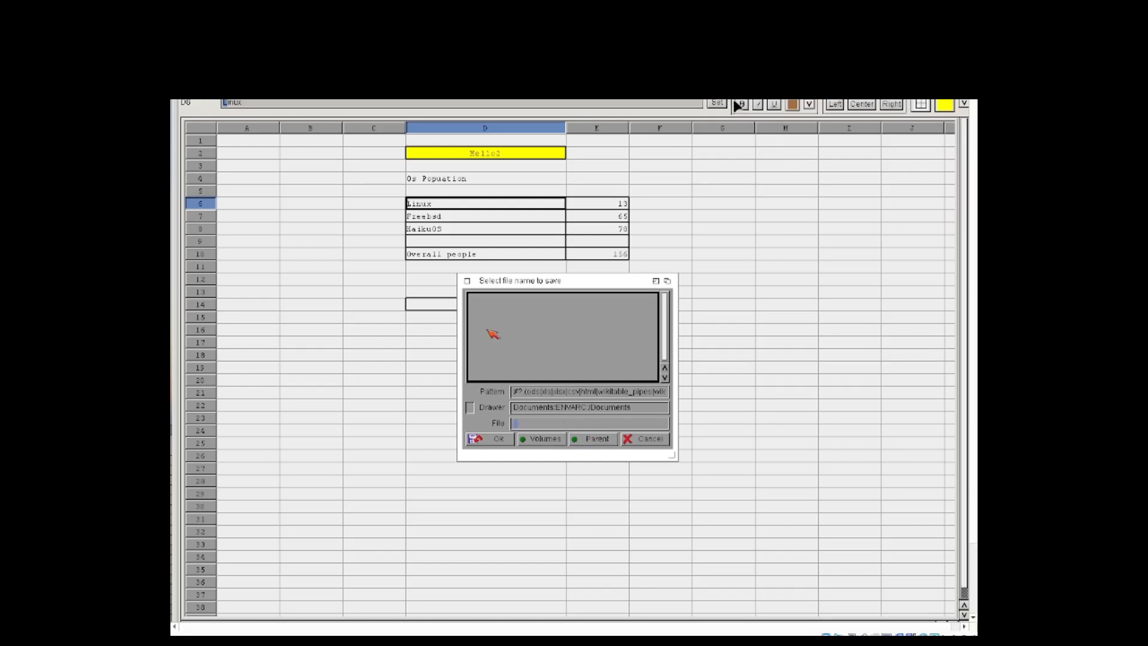
click(524, 424)
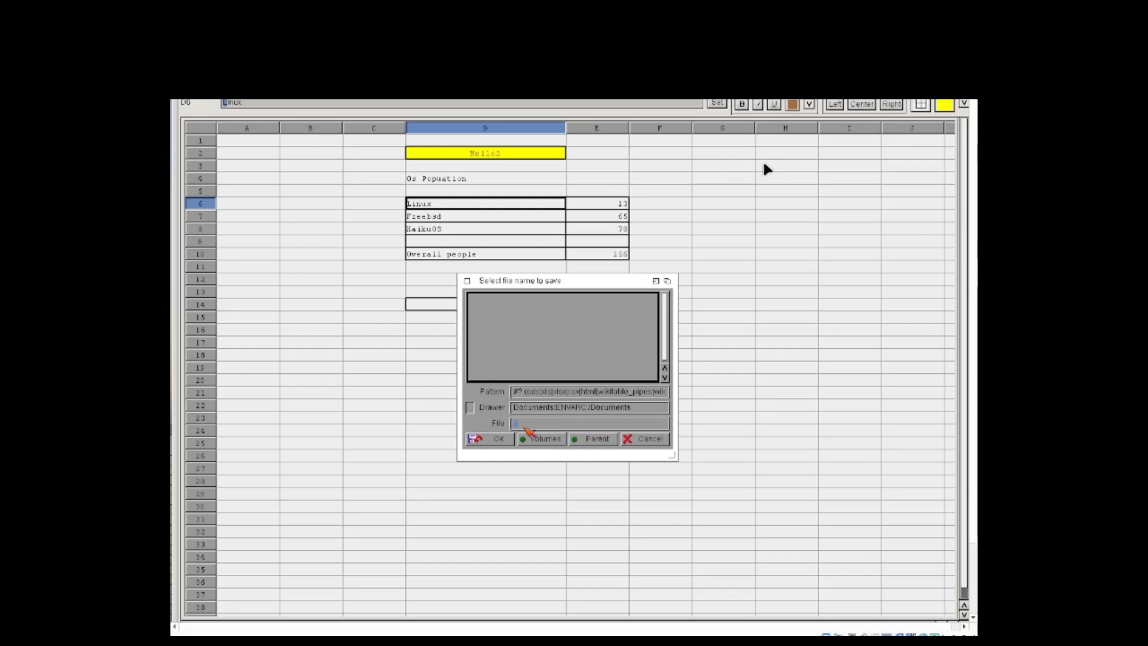
text(Linux.xls)
click(498, 440)
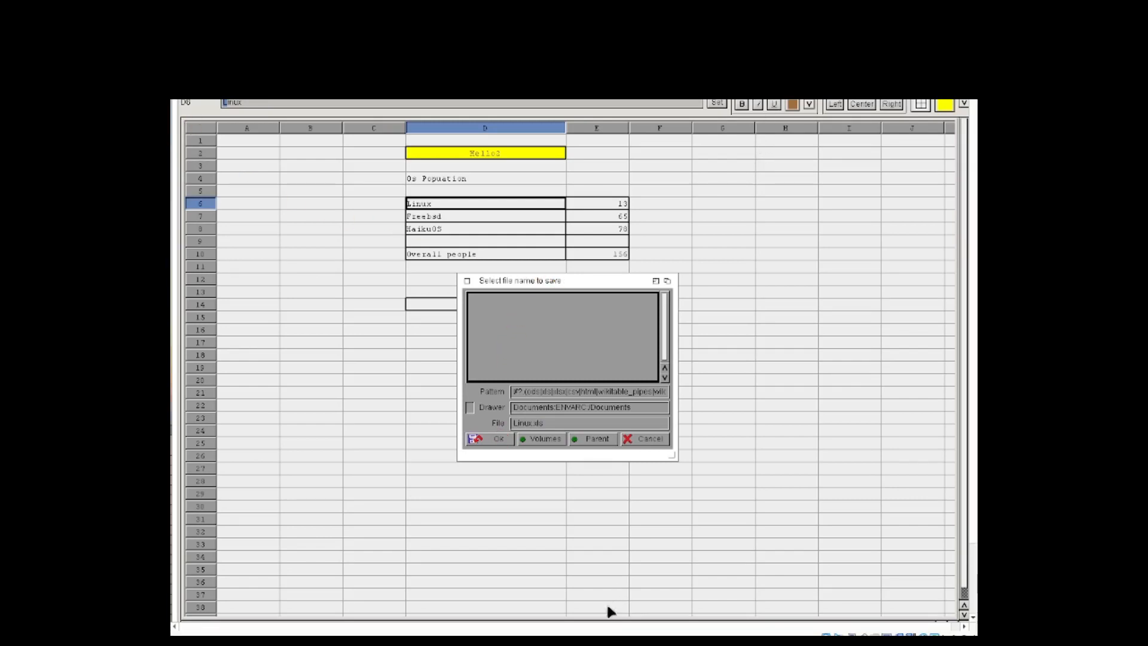
Step: Switch to Firefox and open the Google home page in a new tab
scroll(631, 610, up, 2)
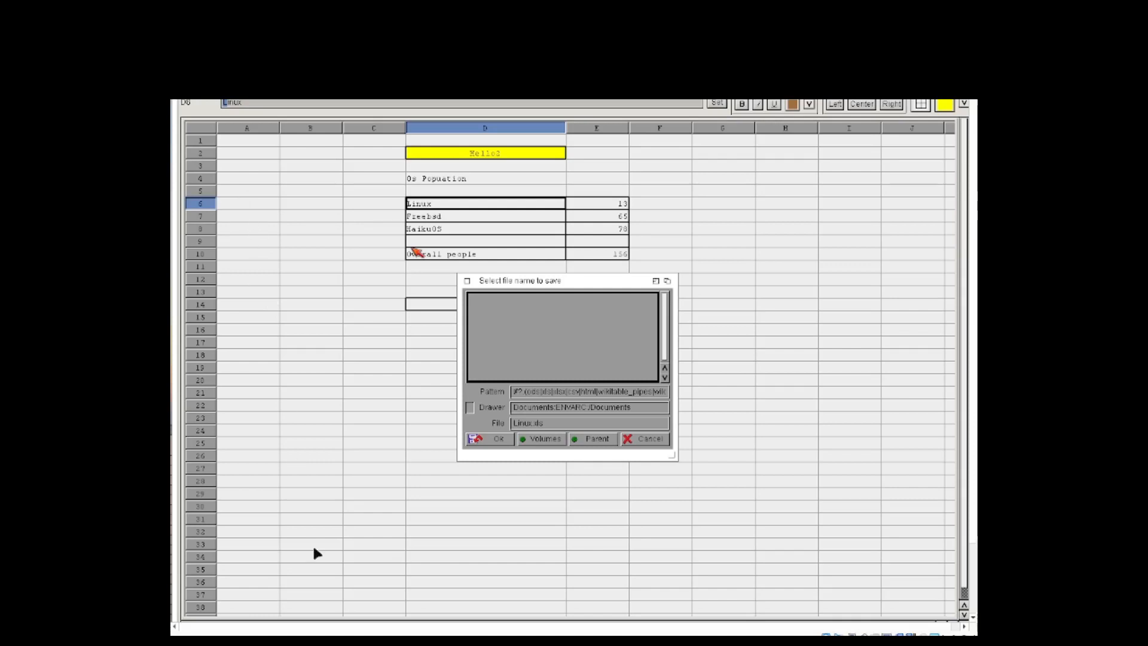
click(288, 620)
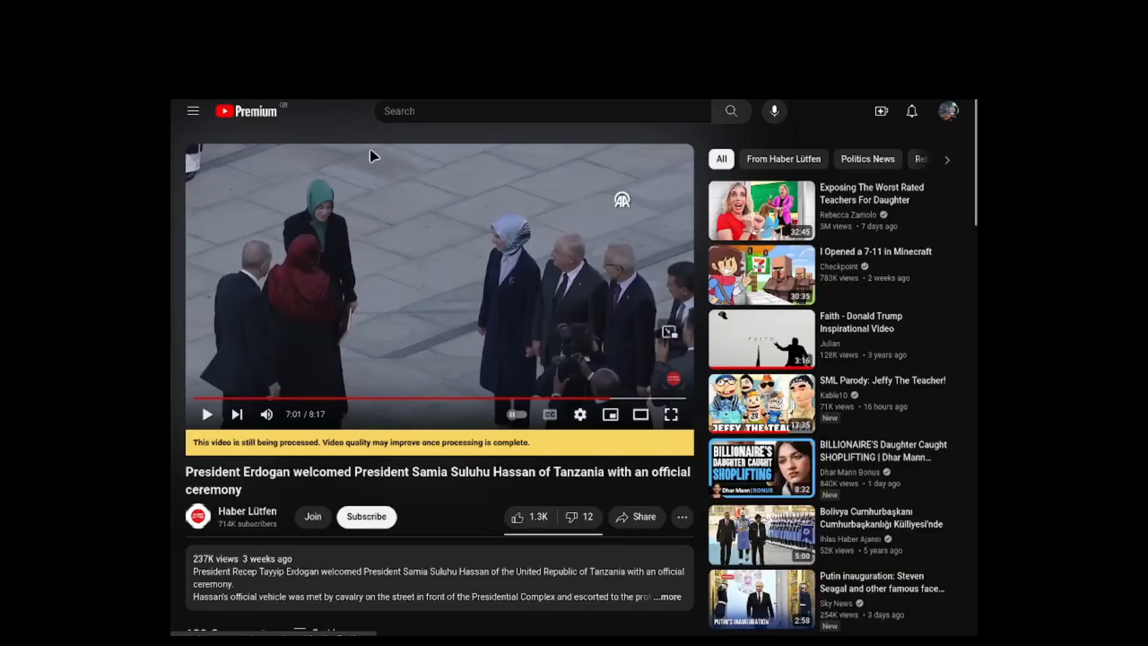
click(383, 85)
key(Return)
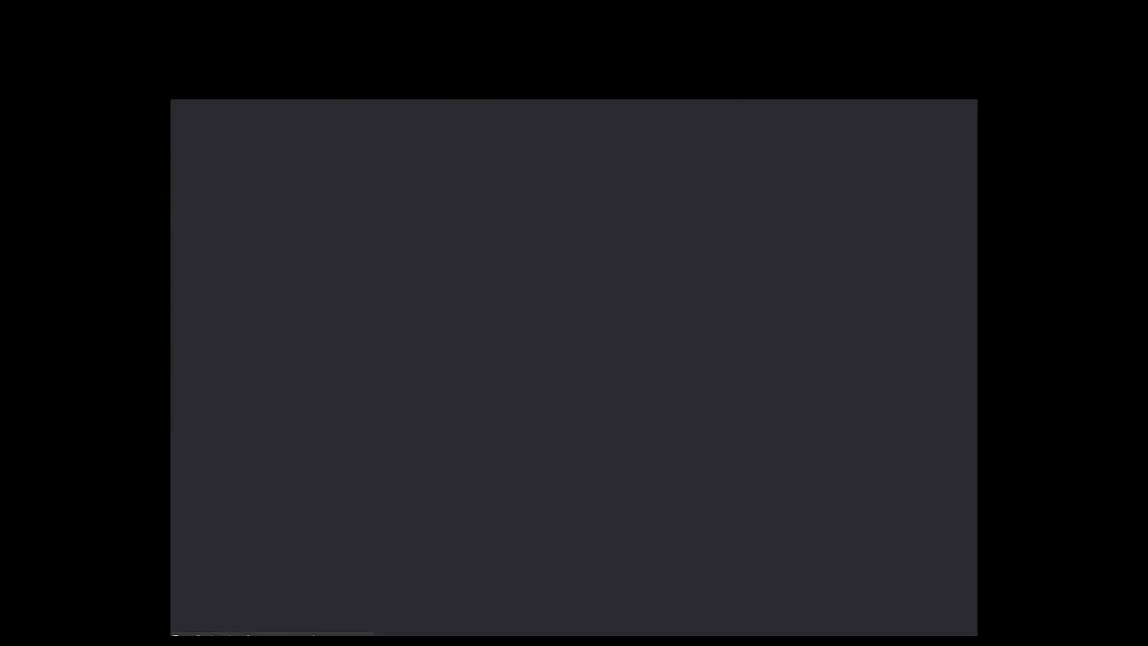
Step: Search Google for "lue support extensions" and skim the results
text(lue s)
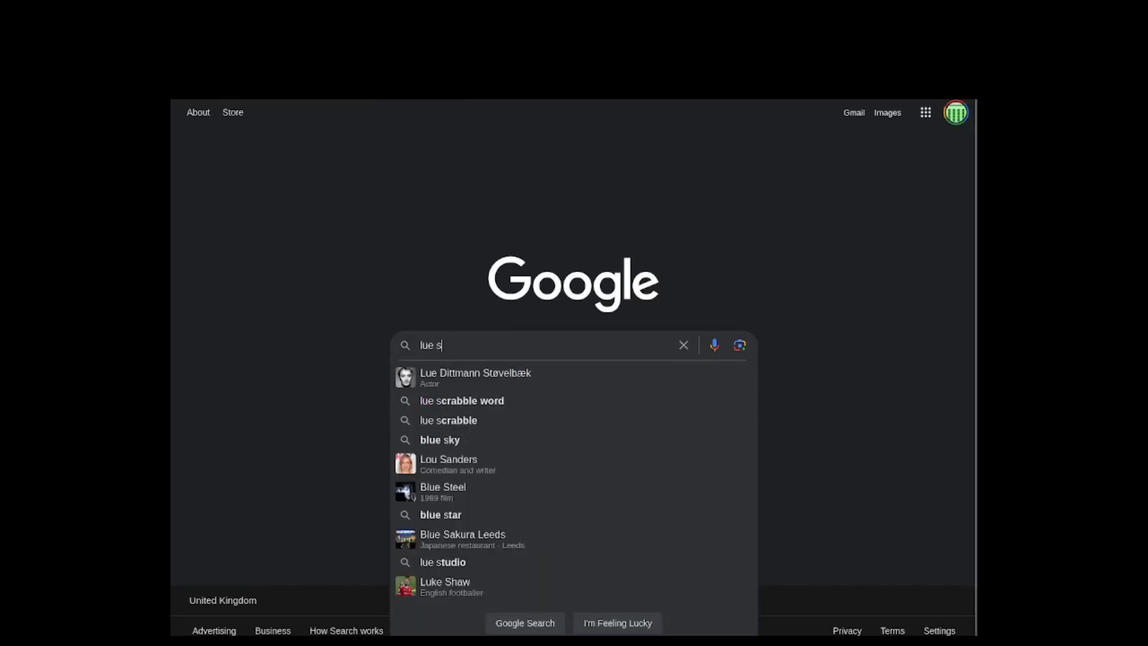
text(upport exp)
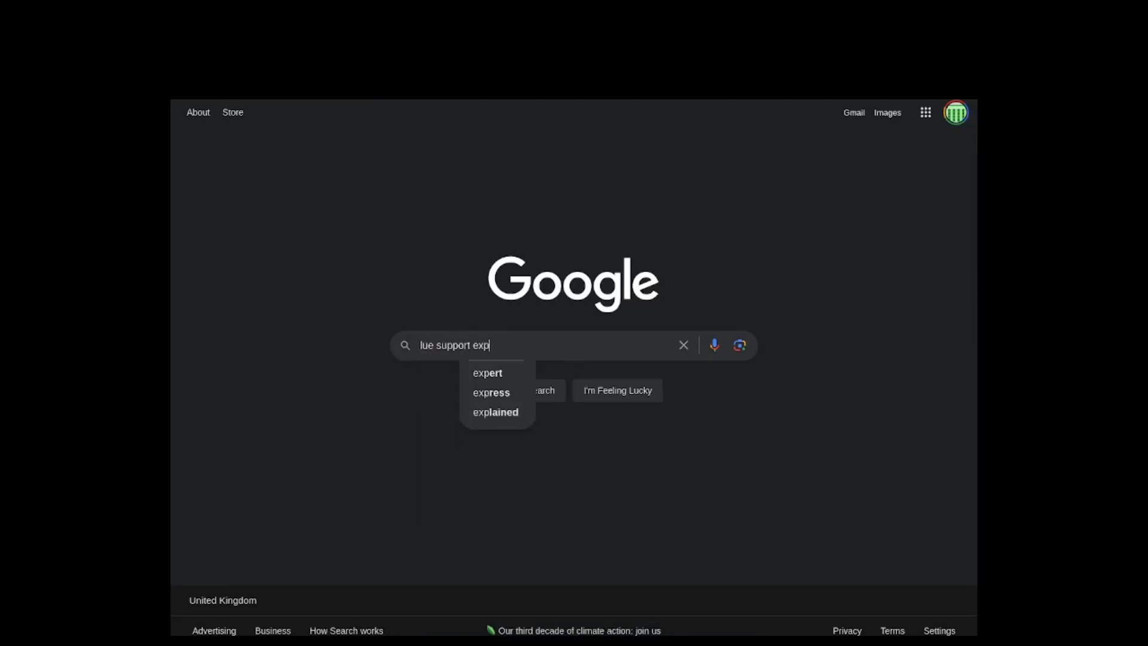
text(etions)
key(BackSpace)
key(BackSpace)
key(BackSpace)
key(BackSpace)
key(BackSpace)
key(BackSpace)
text(tenstions)
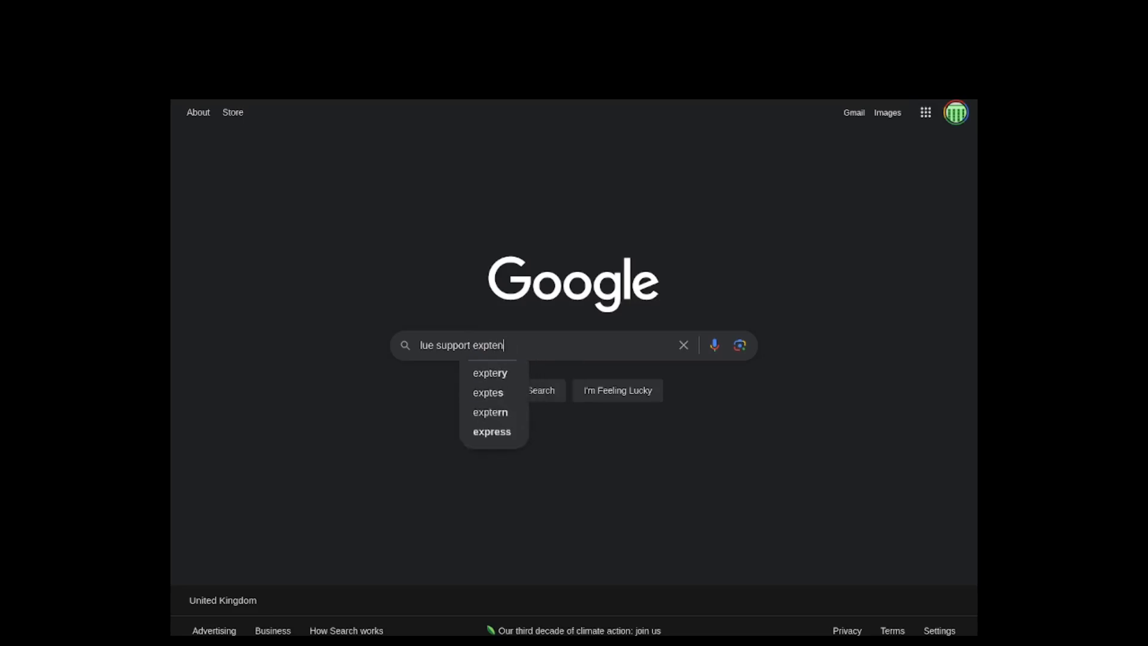
key(Return)
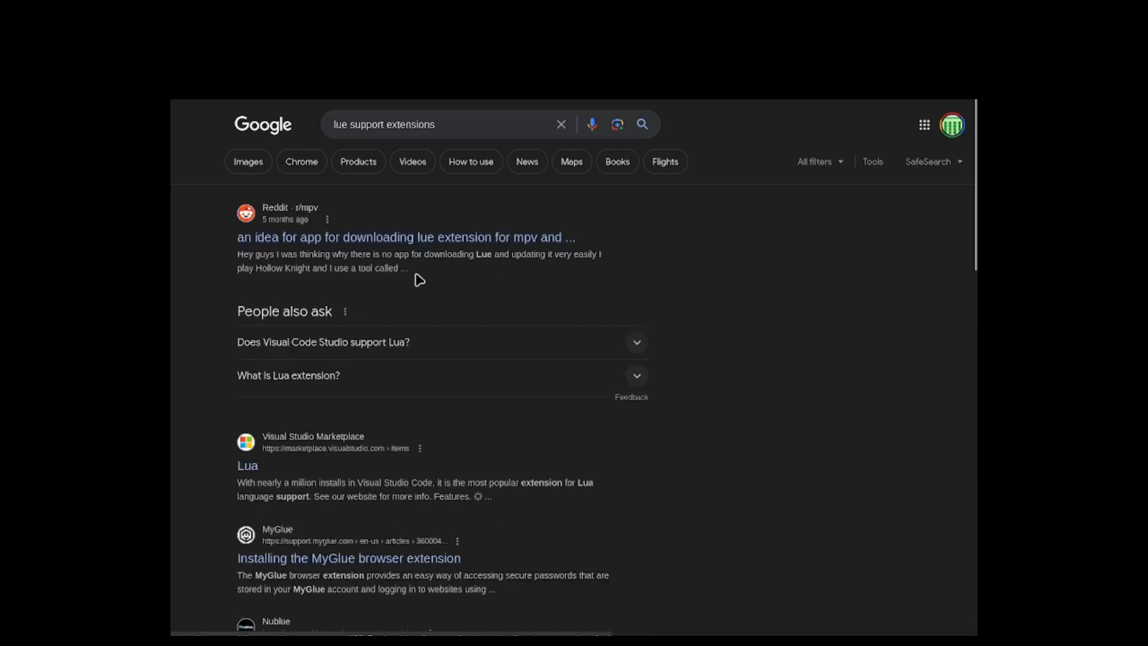
scroll(335, 361, down, 3)
scroll(341, 335, up, 3)
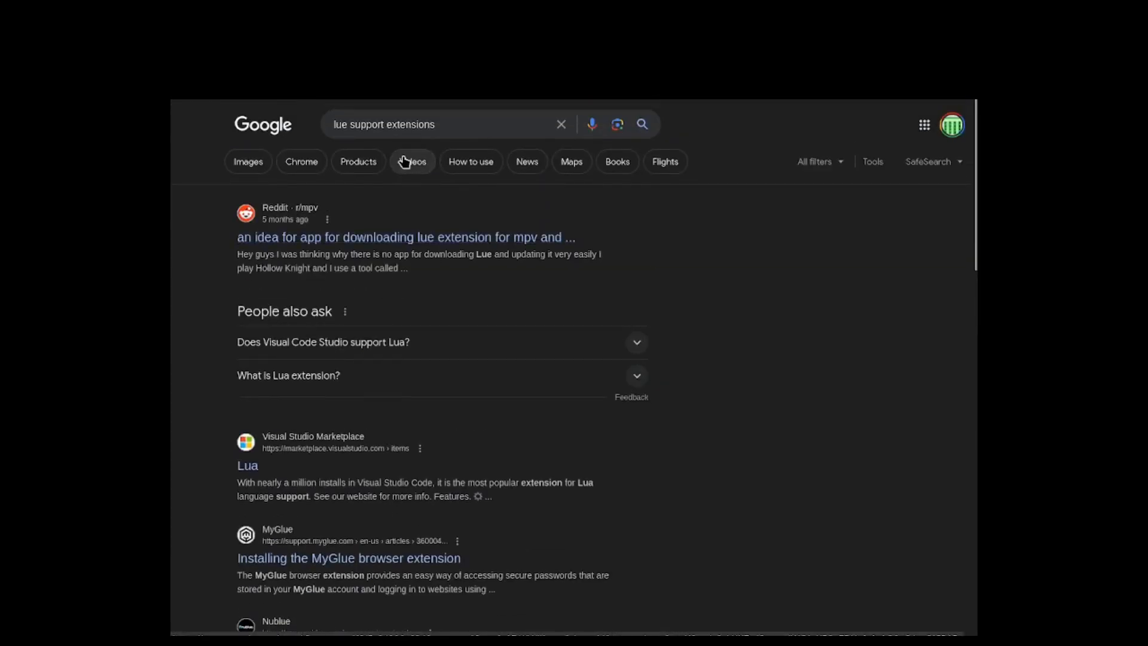
Step: Check the spreadsheet program's name in the Icaros Desktop virtual machine window and return to the Google results in Firefox
key(super)
click(625, 336)
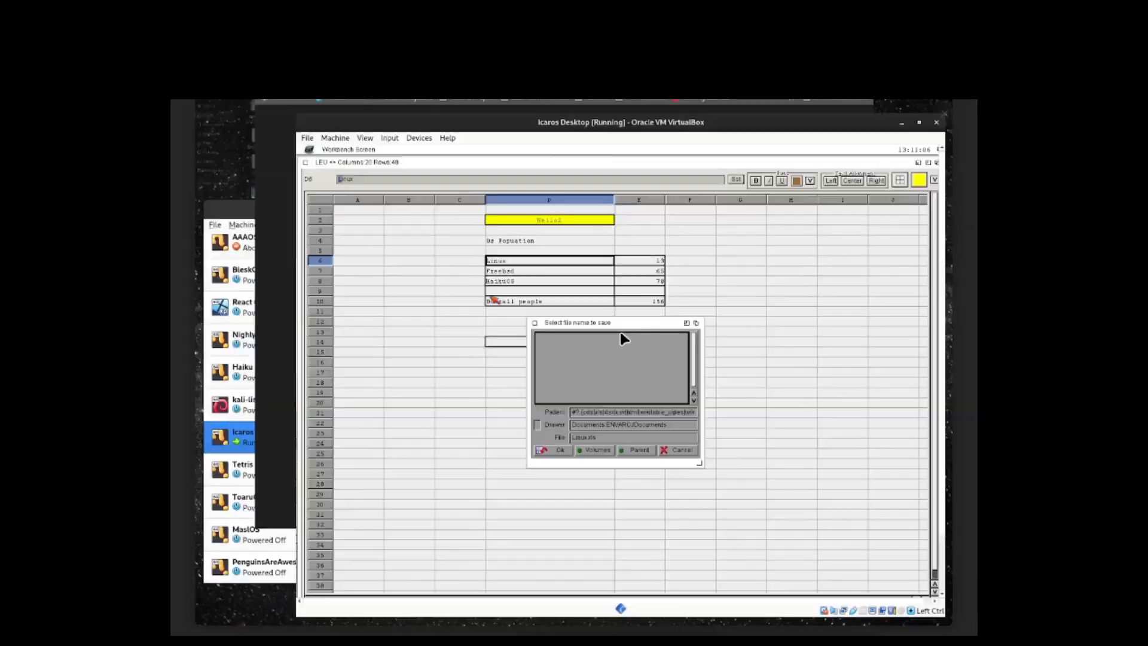
key(super)
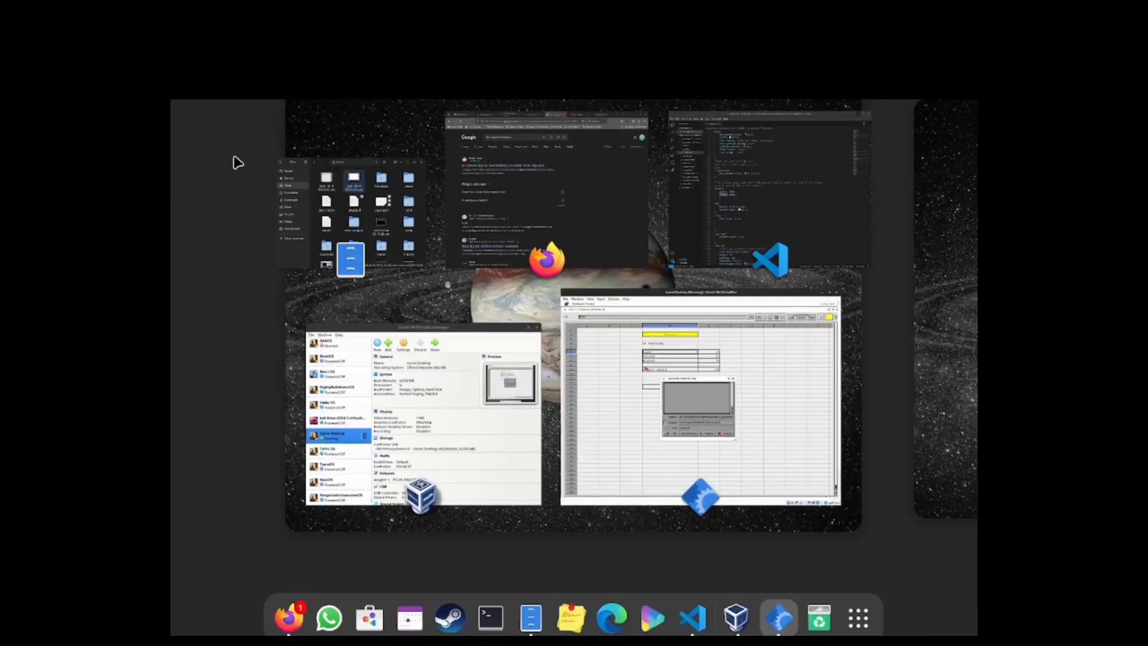
key(super)
key(super)
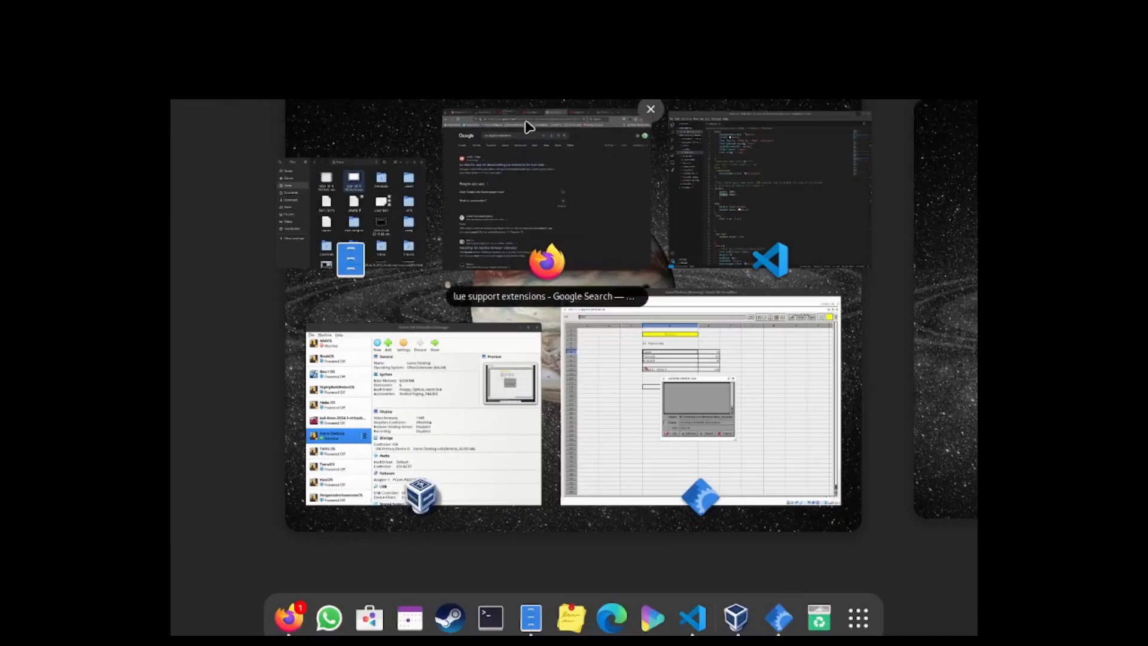
click(529, 127)
Step: Correct the query to "leu support extensions", run the search and look through the results
double_click(347, 123)
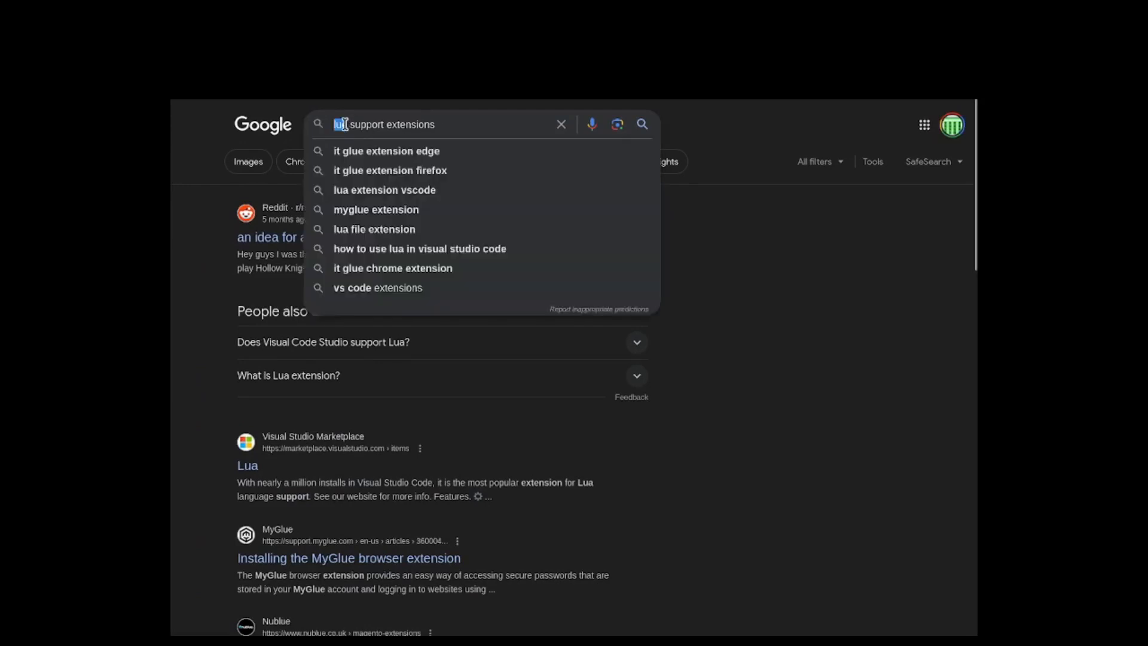
text(leu)
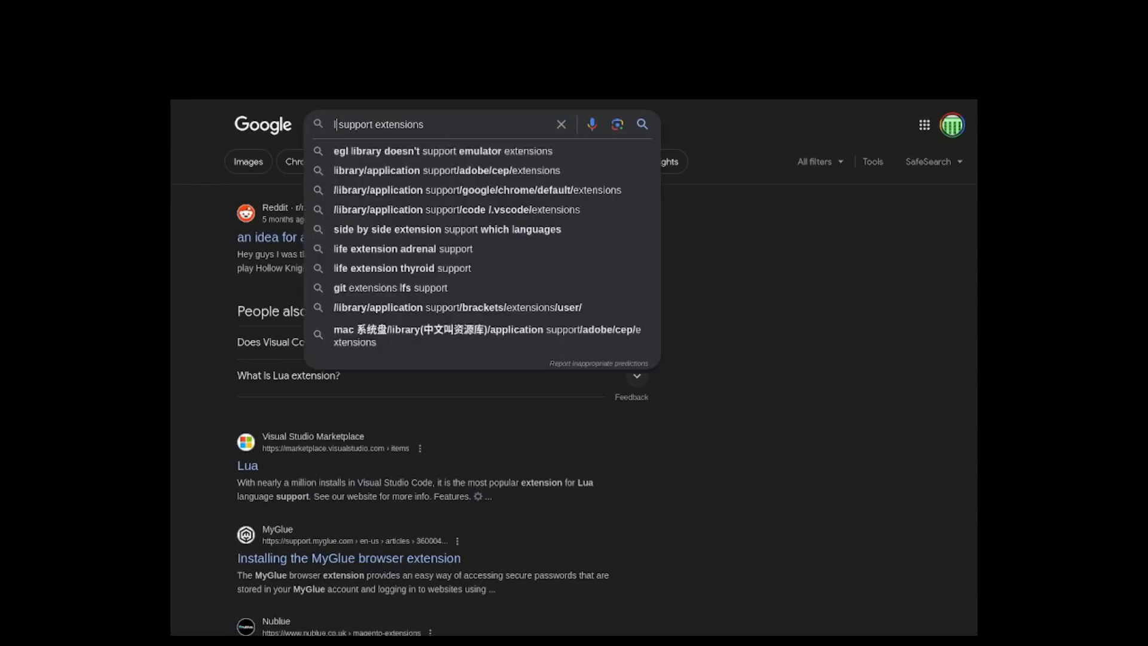
key(Return)
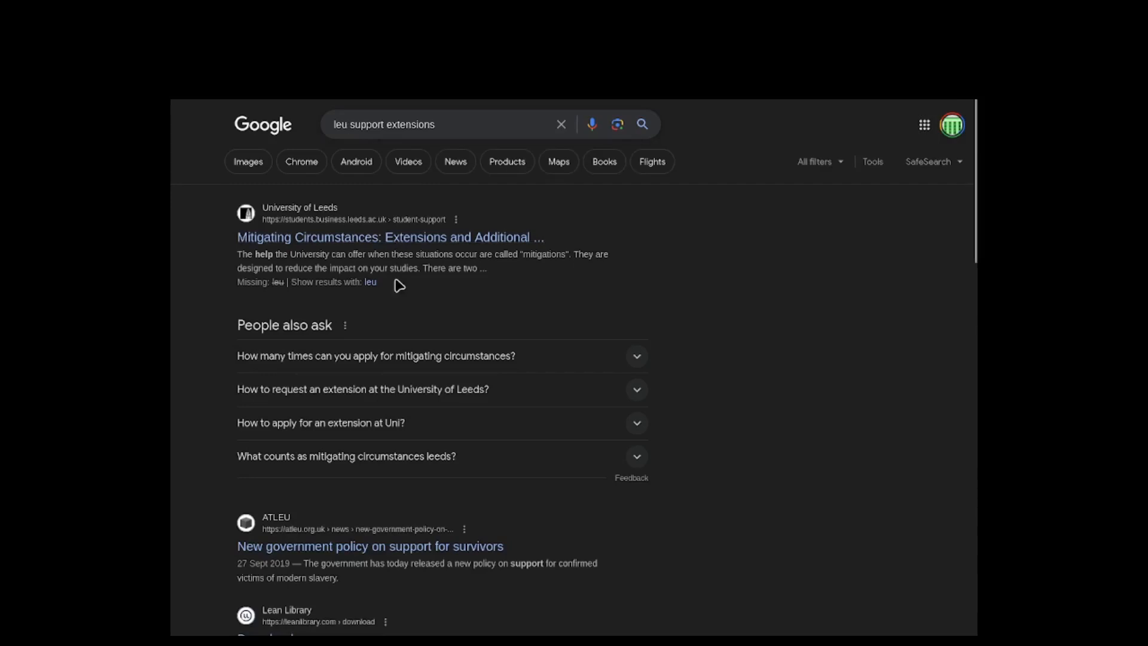
scroll(398, 285, down, 6)
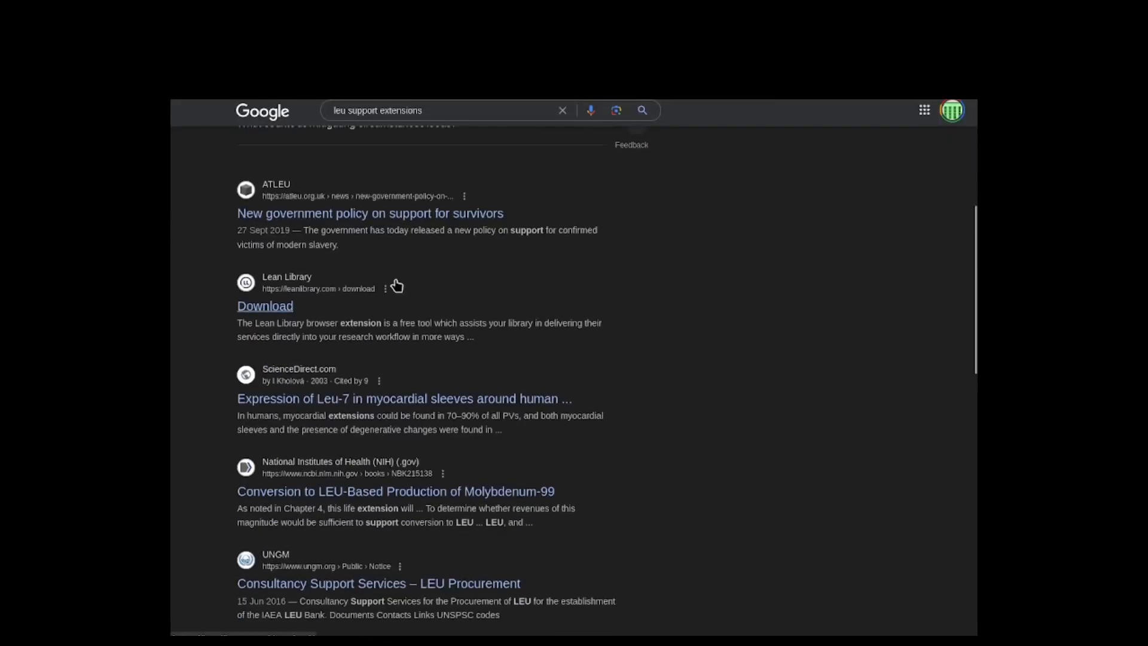
scroll(406, 314, down, 6)
scroll(412, 318, down, 5)
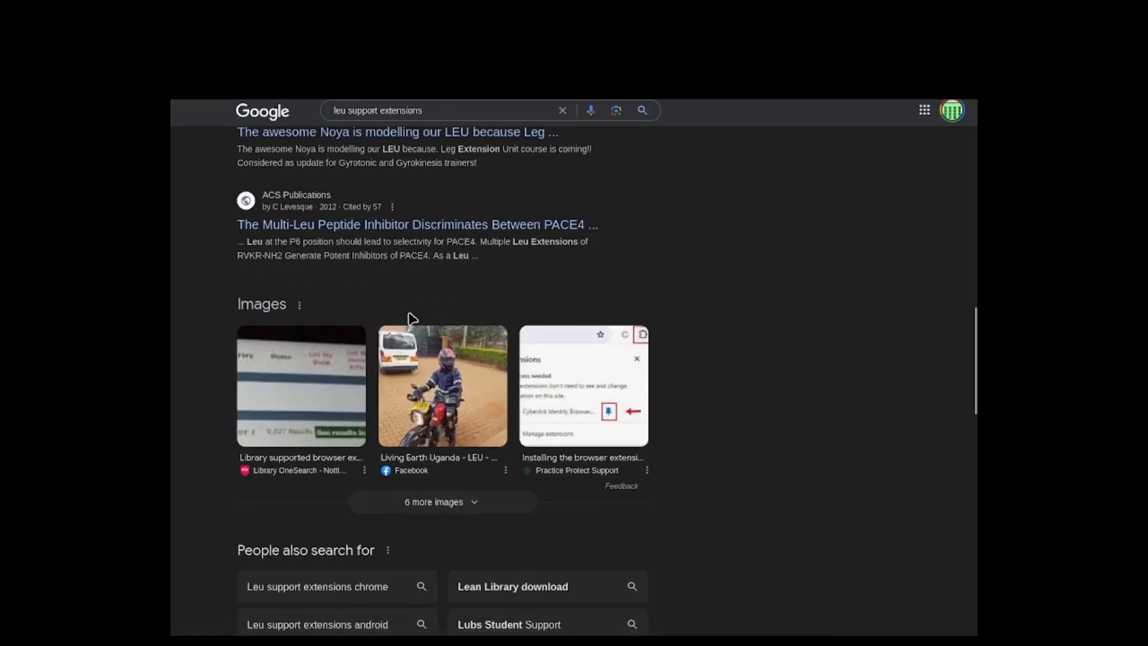
scroll(412, 322, down, 6)
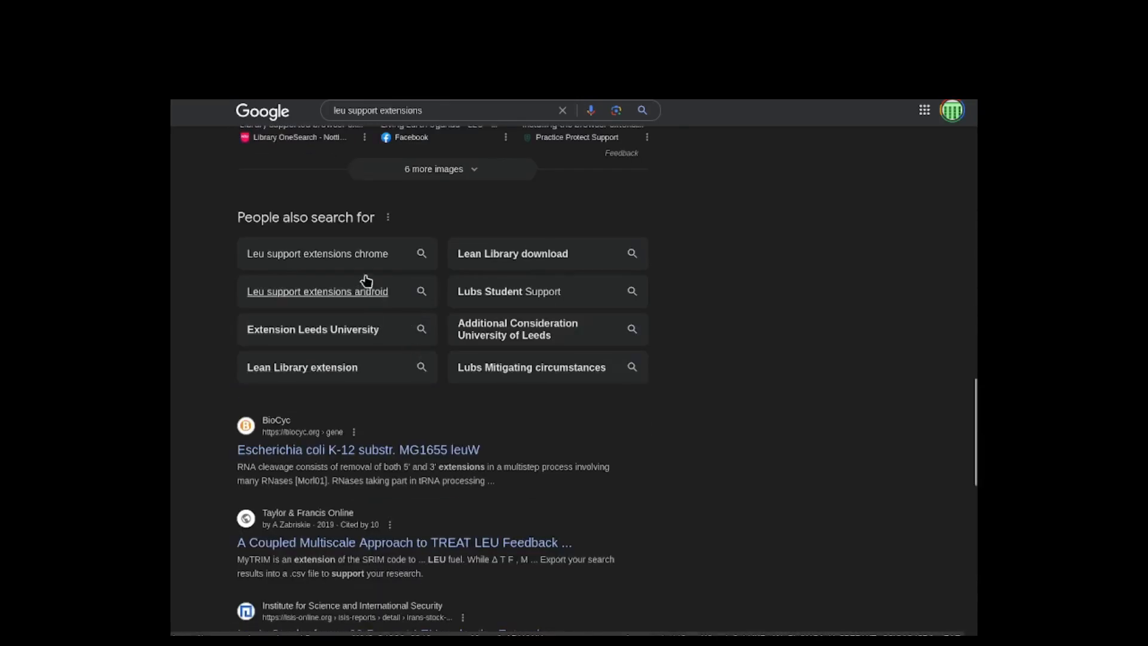
scroll(366, 281, up, 20)
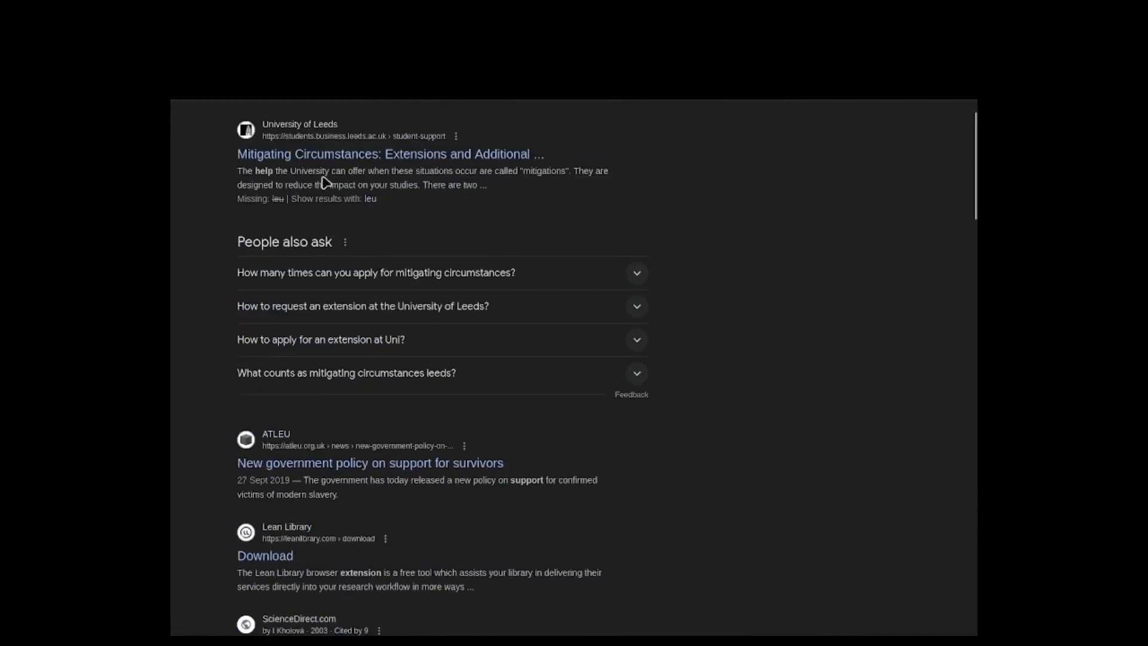
scroll(337, 143, up, 2)
Step: Search Google for "leu spreadsheets support extensions" and open the ALBs Blog page about Leu
click(345, 124)
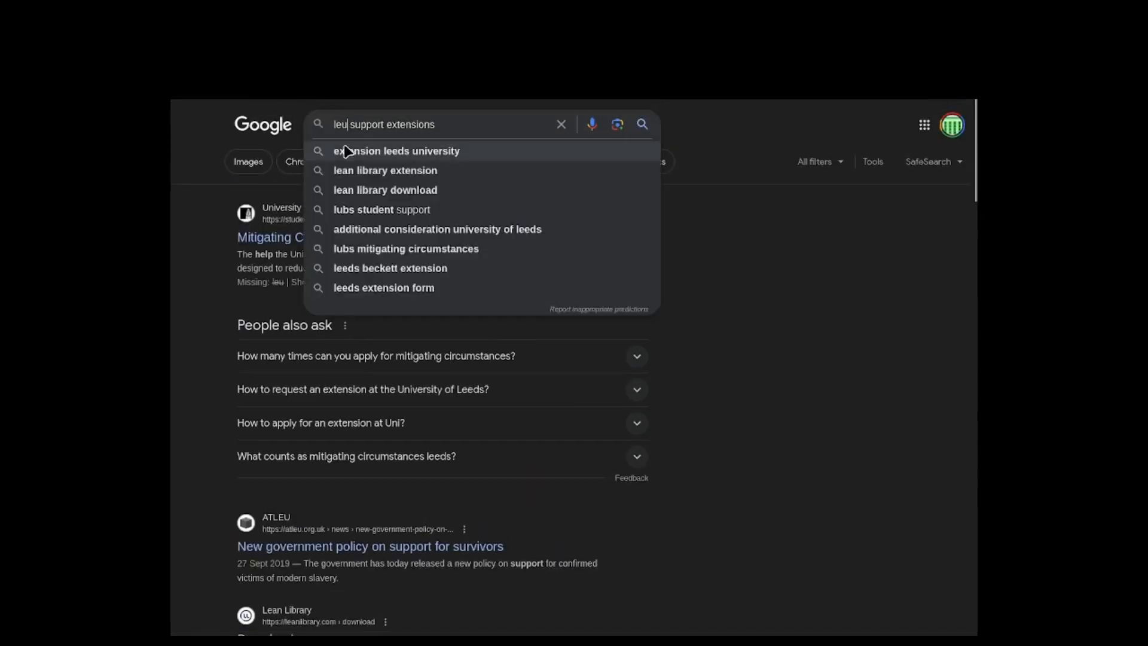
text(spreadshe)
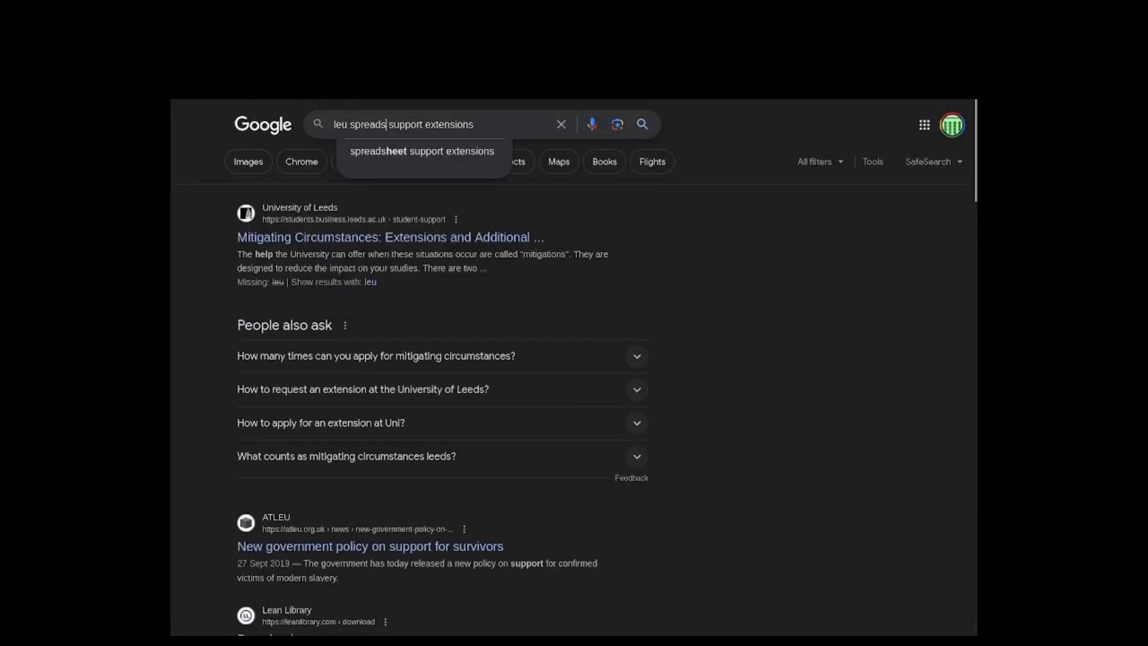
text(ets)
key(Return)
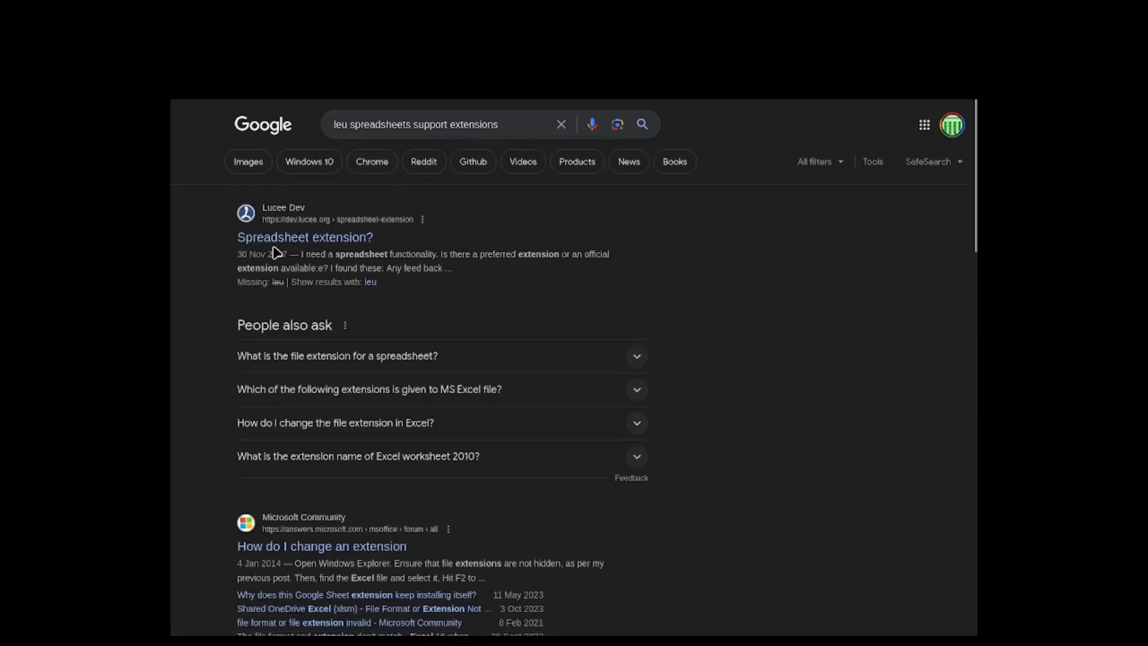
scroll(325, 338, down, 3)
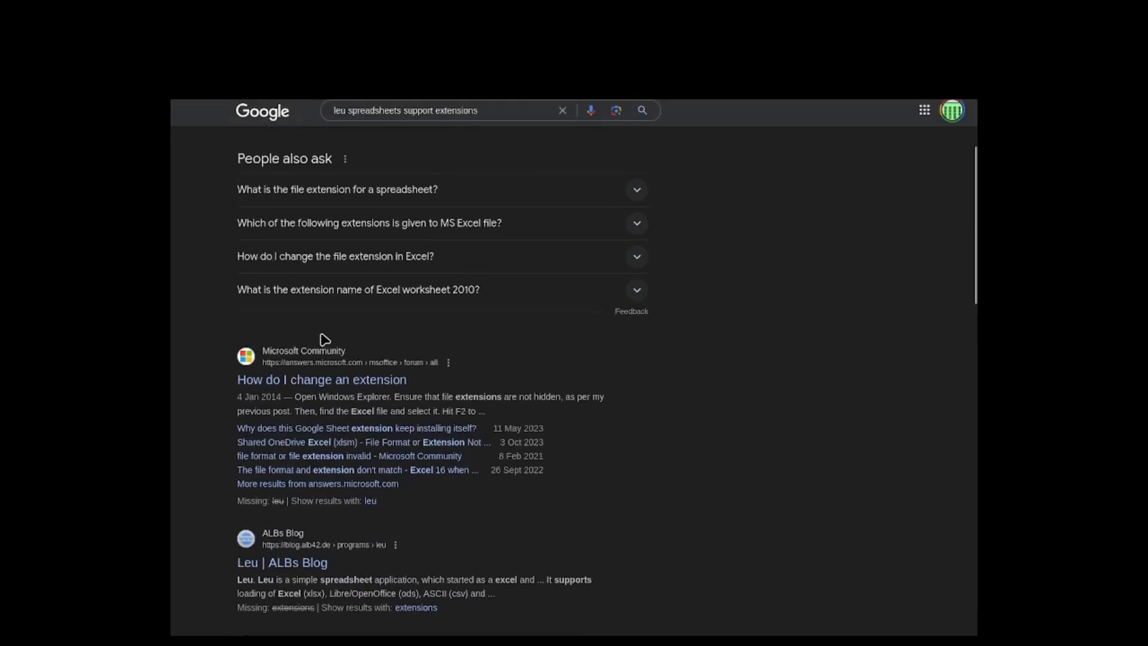
scroll(327, 331, down, 4)
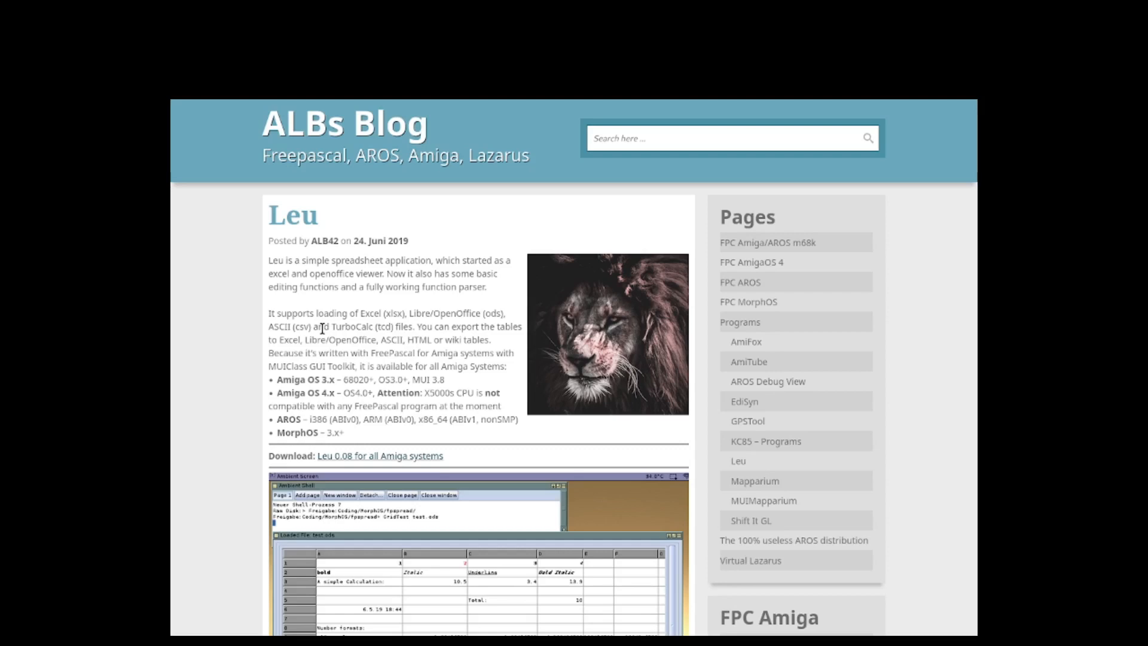
Step: Examine the Leu page's screenshots and its description of the file formats supported for loading and export
scroll(323, 328, down, 20)
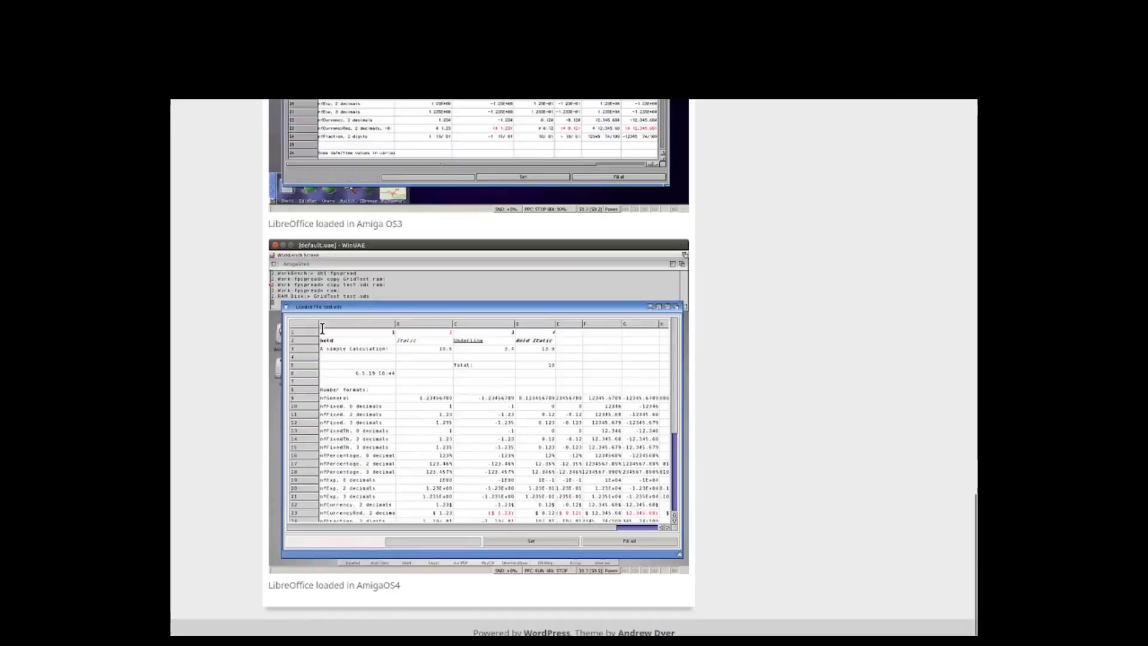
scroll(322, 436, up, 10)
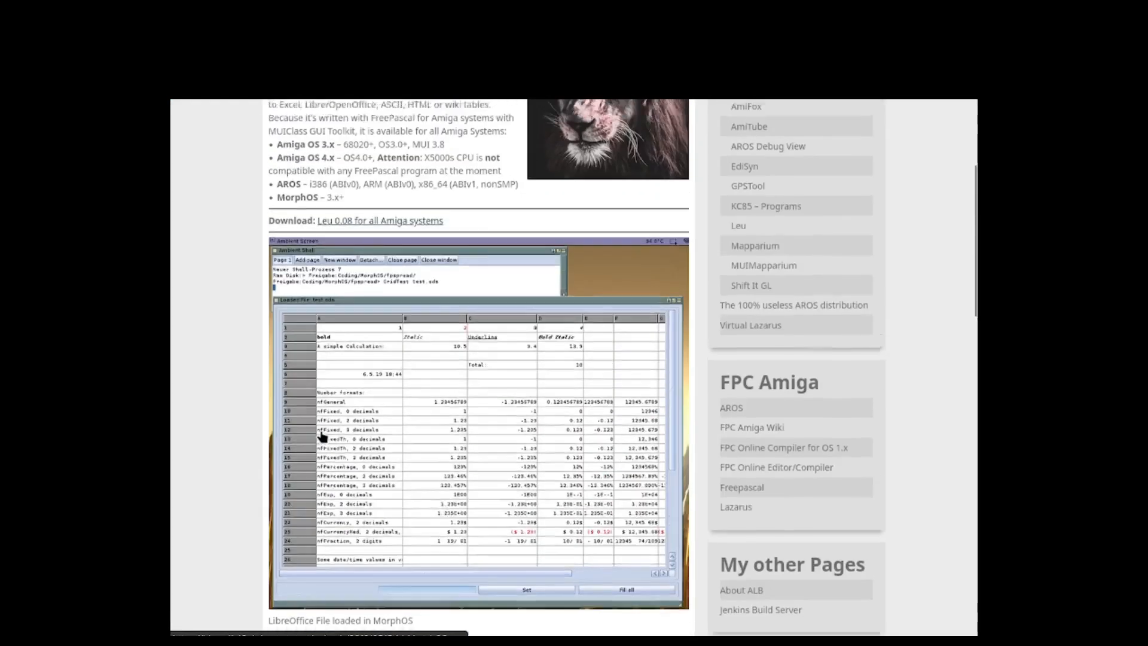
scroll(322, 436, up, 4)
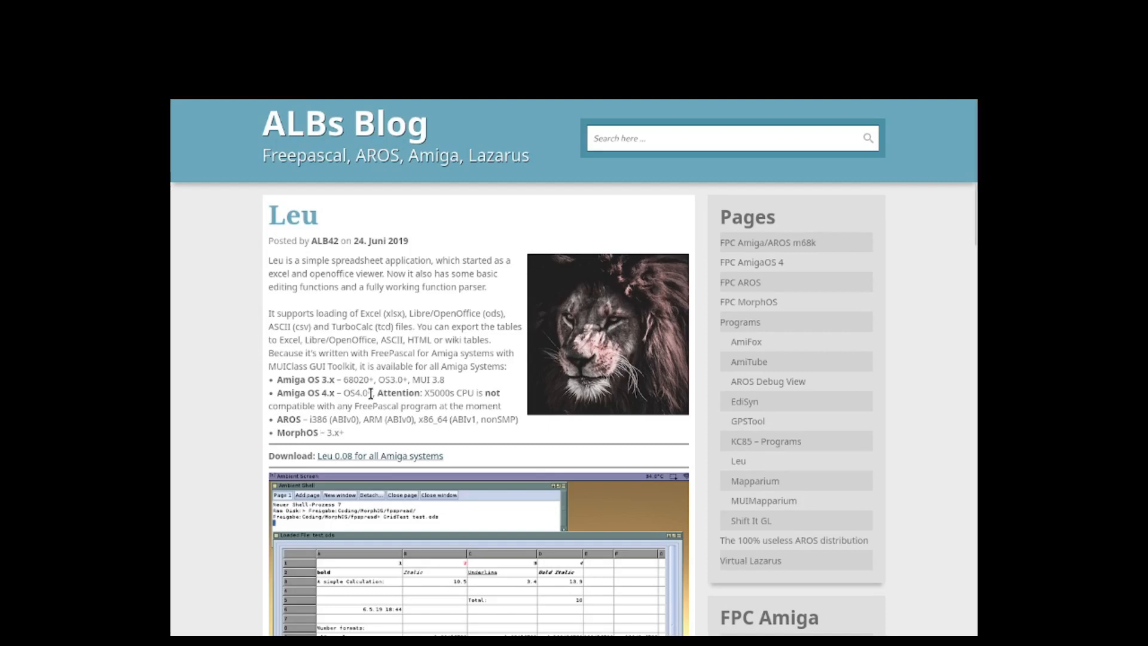
triple_click(307, 324)
click(304, 336)
Step: Switch to the Icaros Desktop virtual machine and move the LEU window down to uncover the Utilities drawer
mouse_move(742, 641)
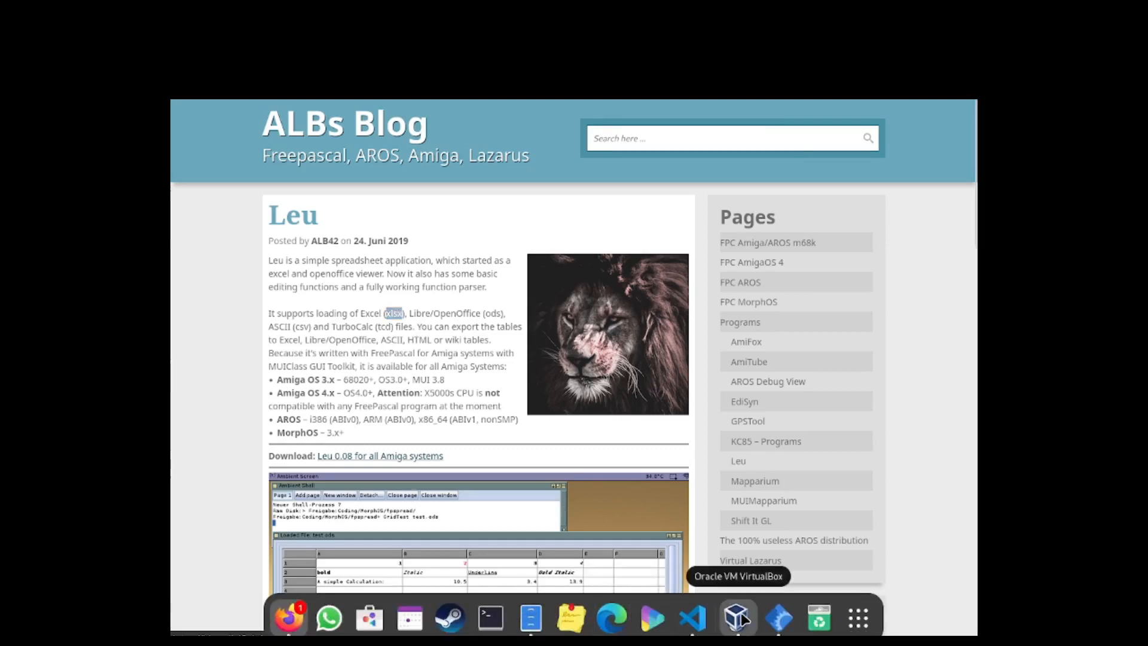
click(741, 619)
click(783, 612)
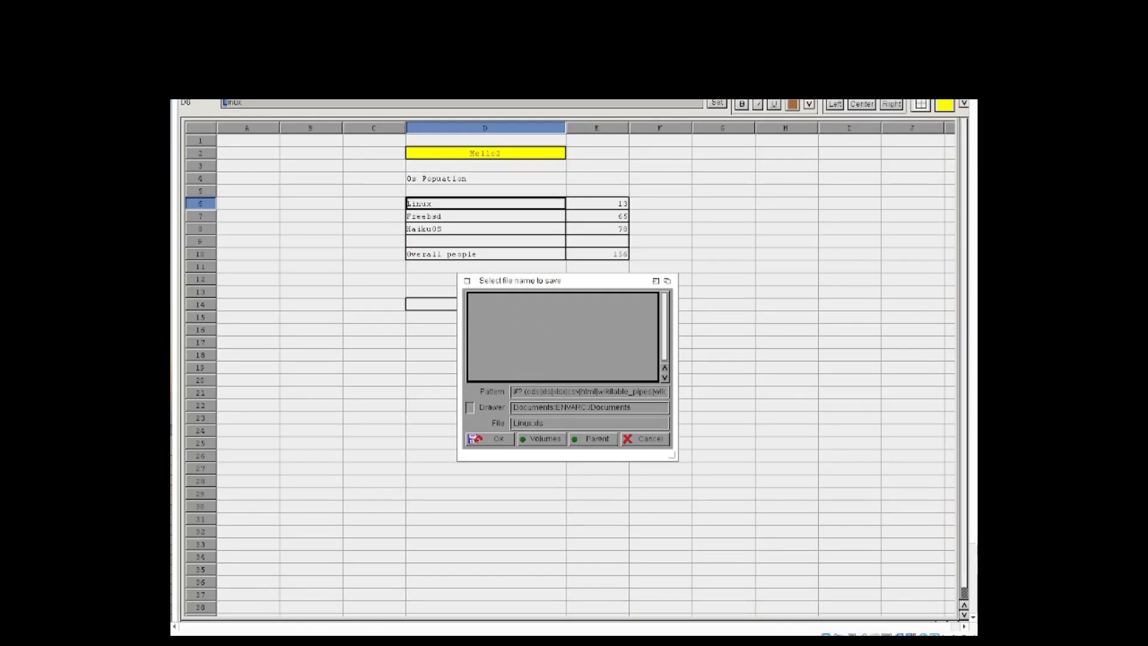
drag(319, 80, 398, 387)
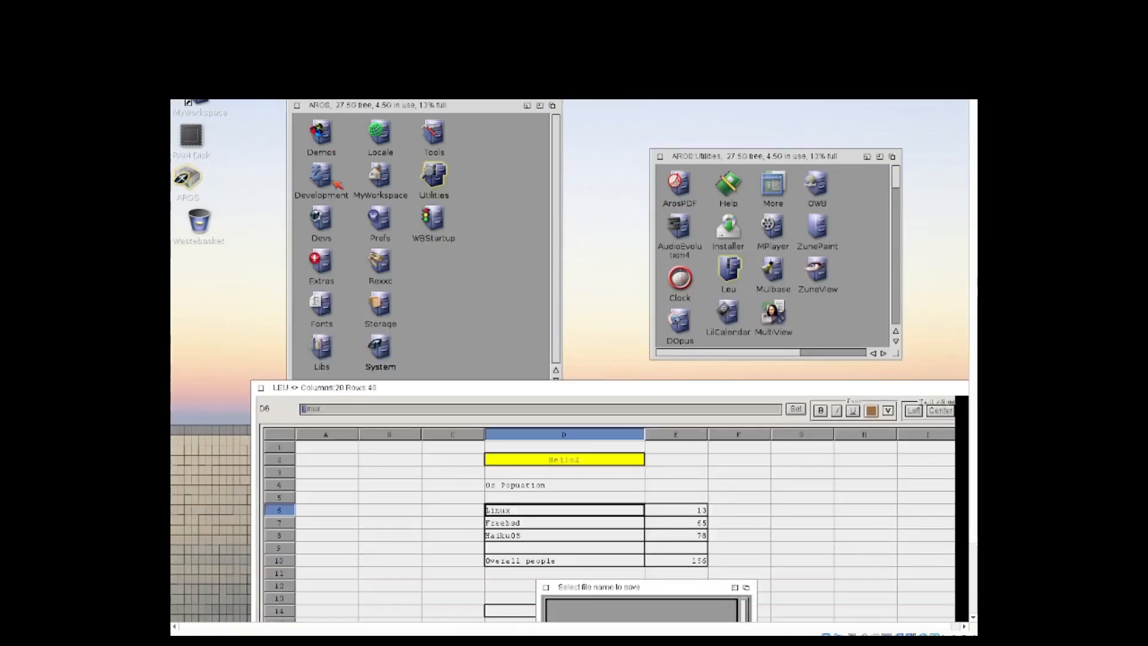
Step: Start a second copy of Leu from its drawer in Utilities and select cell B3
double_click(731, 272)
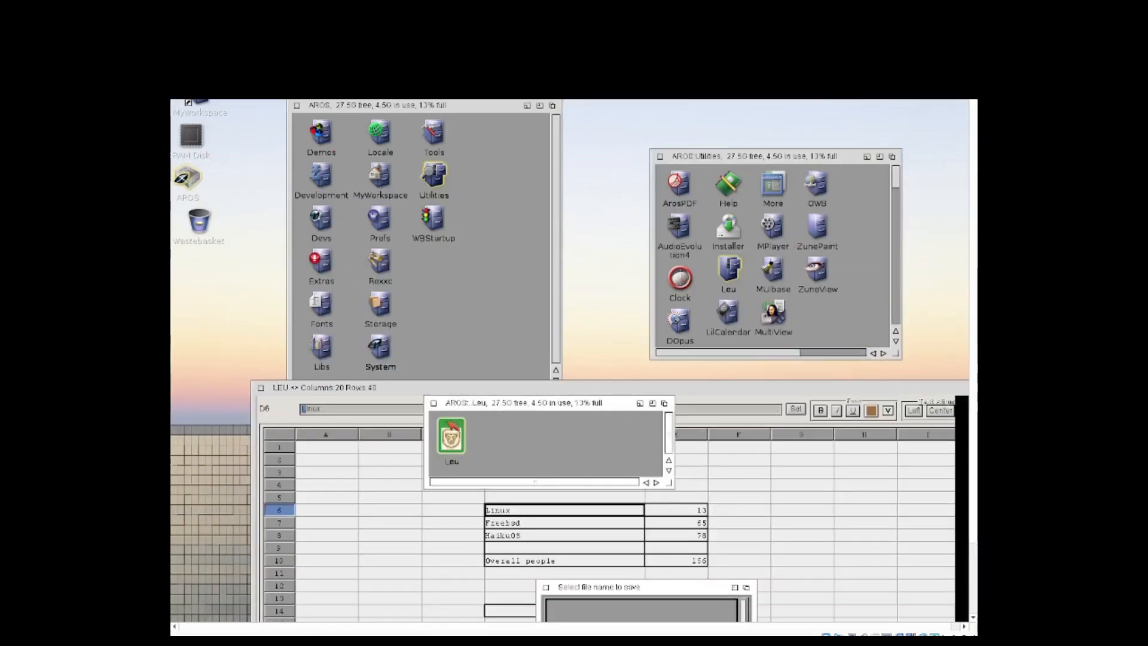
double_click(450, 423)
click(292, 197)
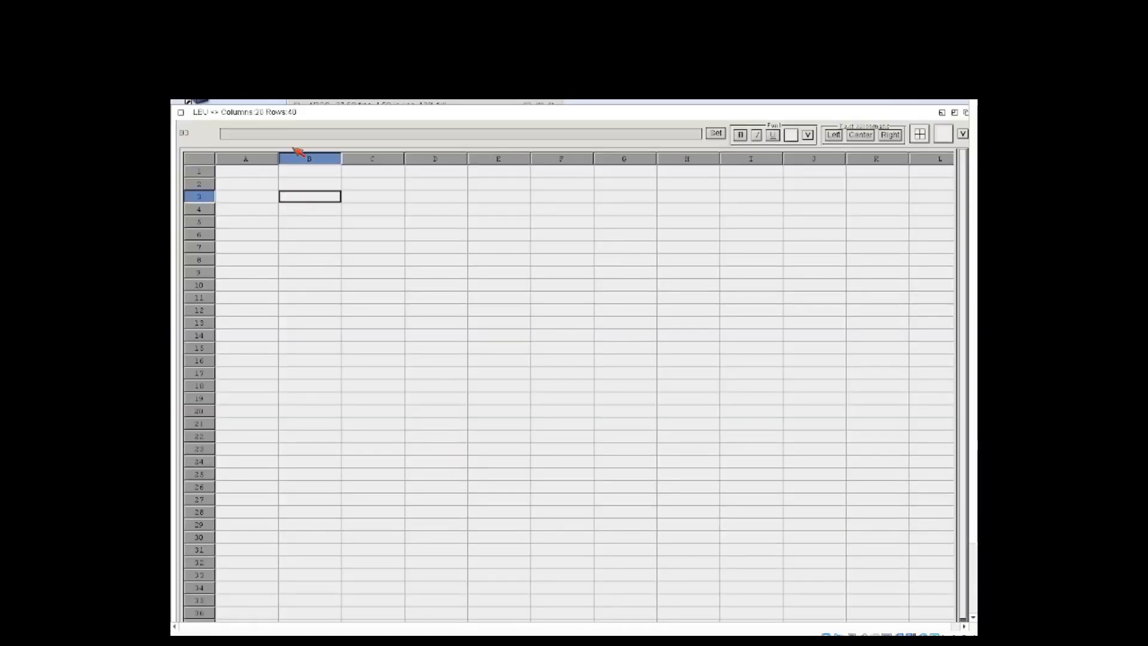
Step: Open the spreadsheet load requester and look through the drawers in the parent of PROGDIR for a file to load
right_click(299, 123)
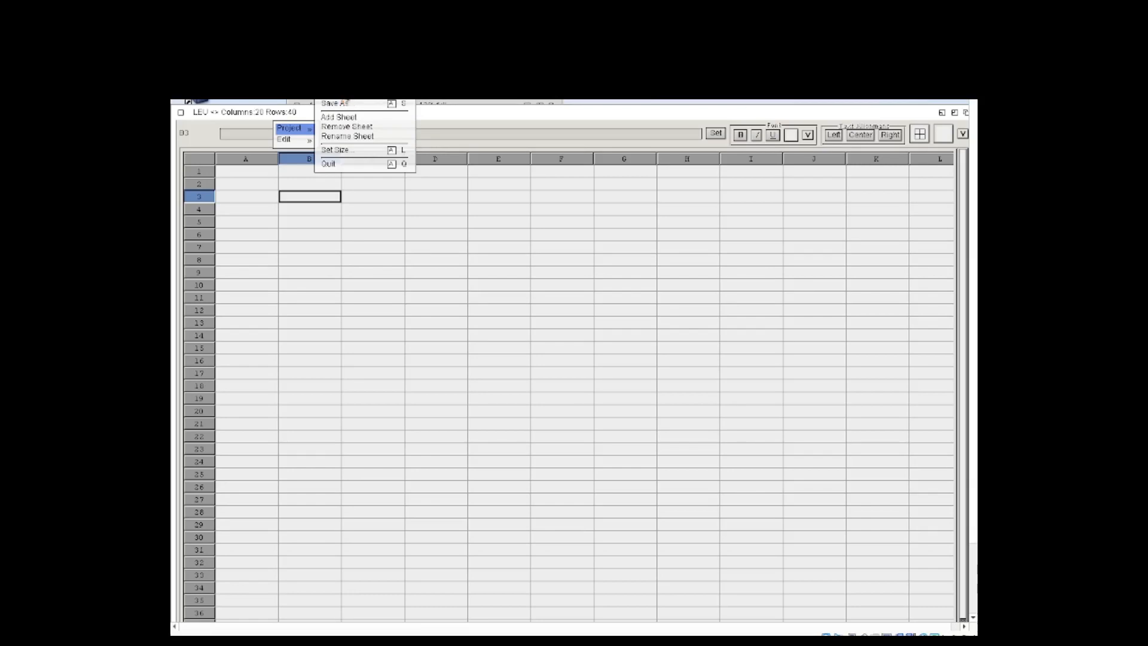
click(348, 100)
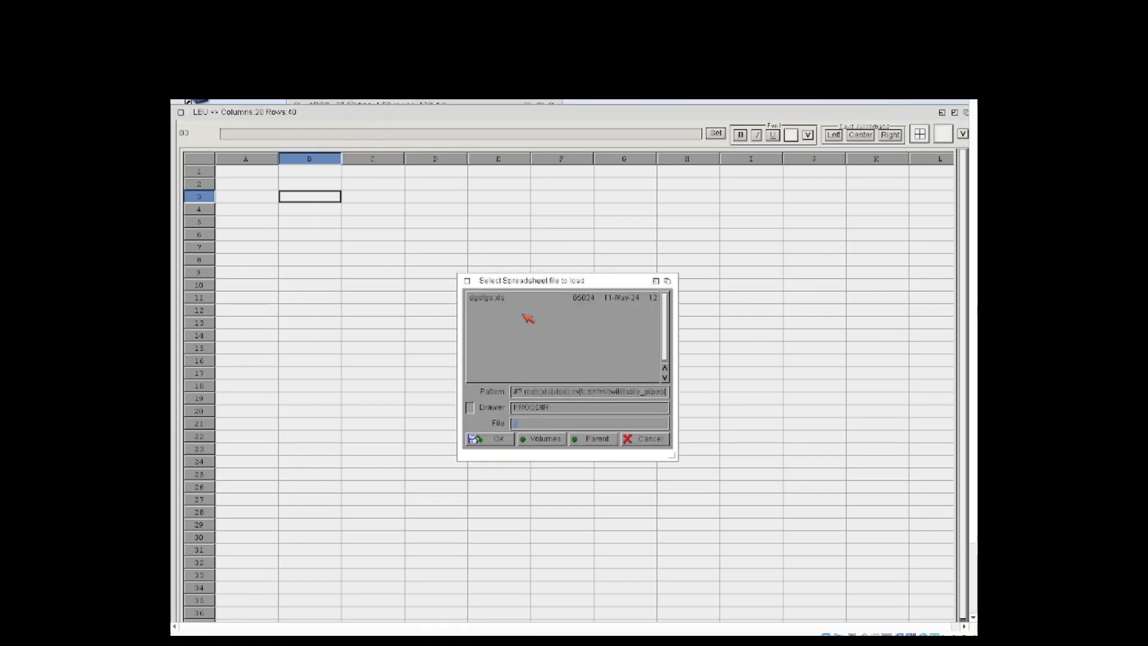
click(596, 440)
scroll(520, 339, down, 8)
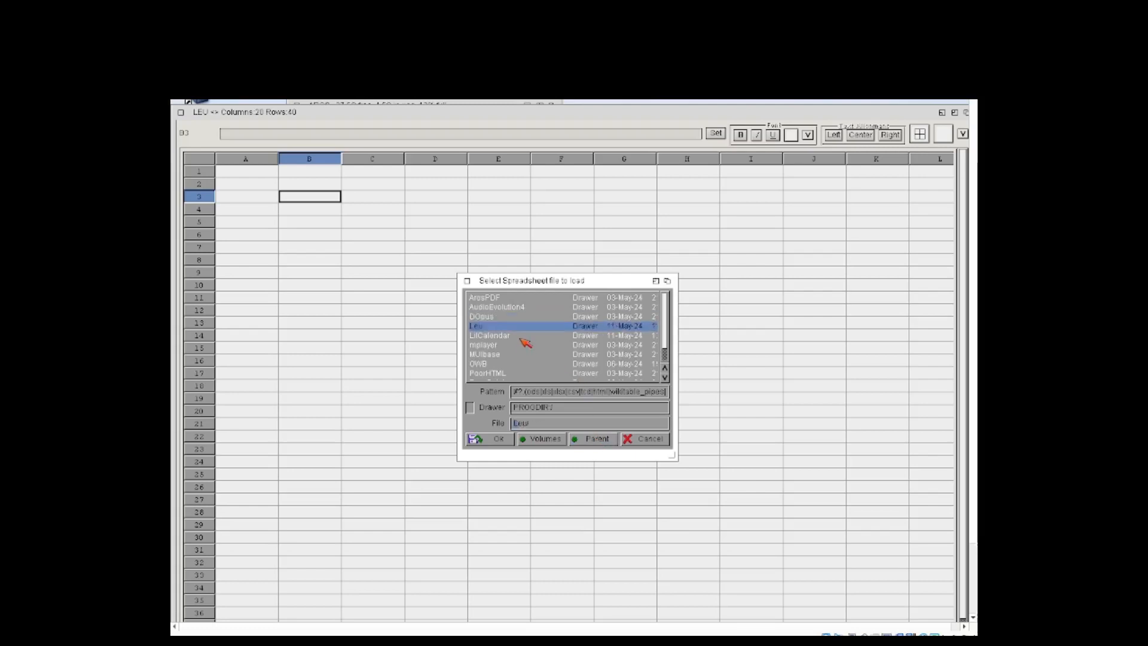
scroll(520, 339, up, 5)
scroll(525, 342, down, 8)
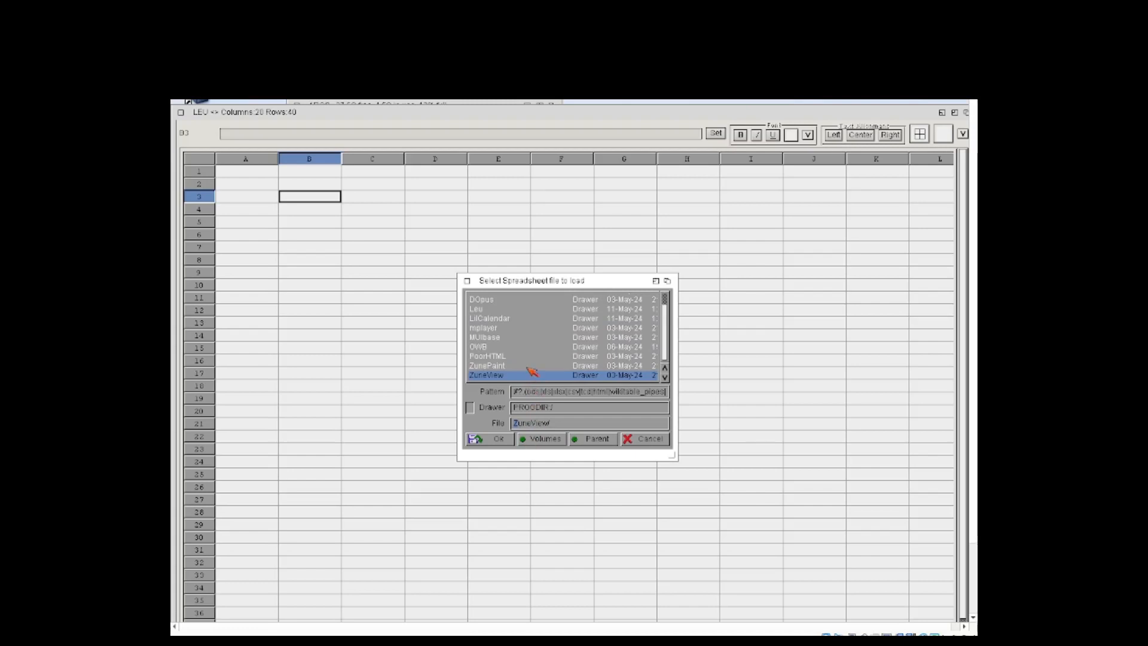
scroll(529, 373, up, 9)
scroll(508, 330, up, 1)
scroll(504, 330, down, 4)
scroll(504, 330, up, 4)
scroll(503, 330, down, 10)
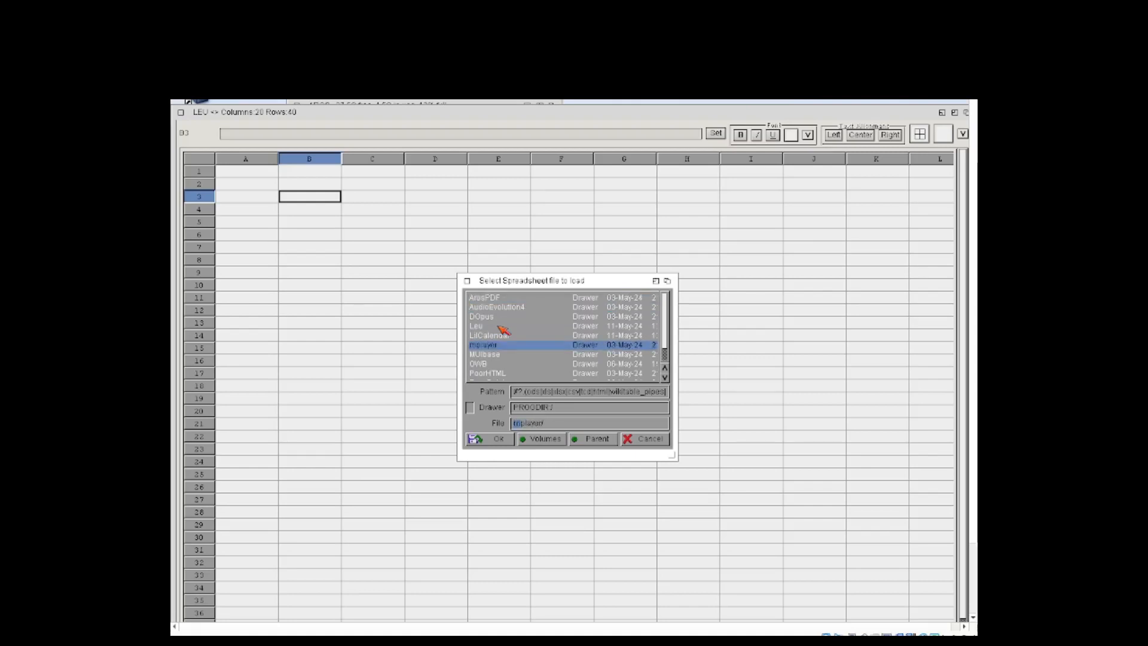
scroll(495, 340, up, 10)
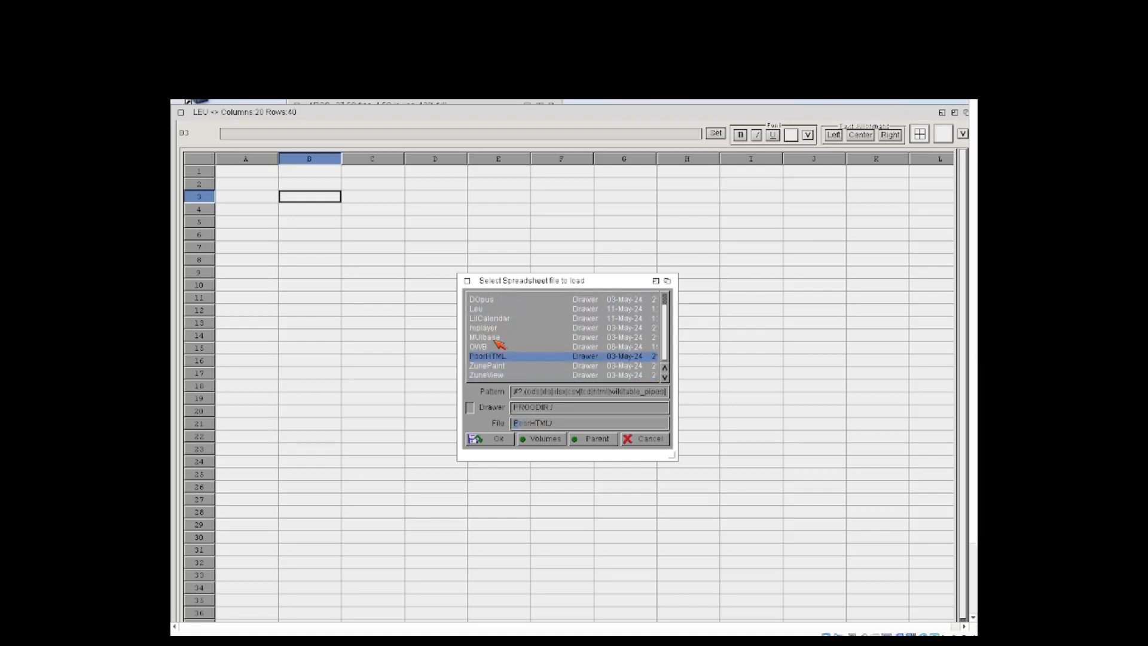
Step: Go up to the list of volumes and assigns, look through it for the file, and dismiss the load requester
click(591, 439)
click(606, 439)
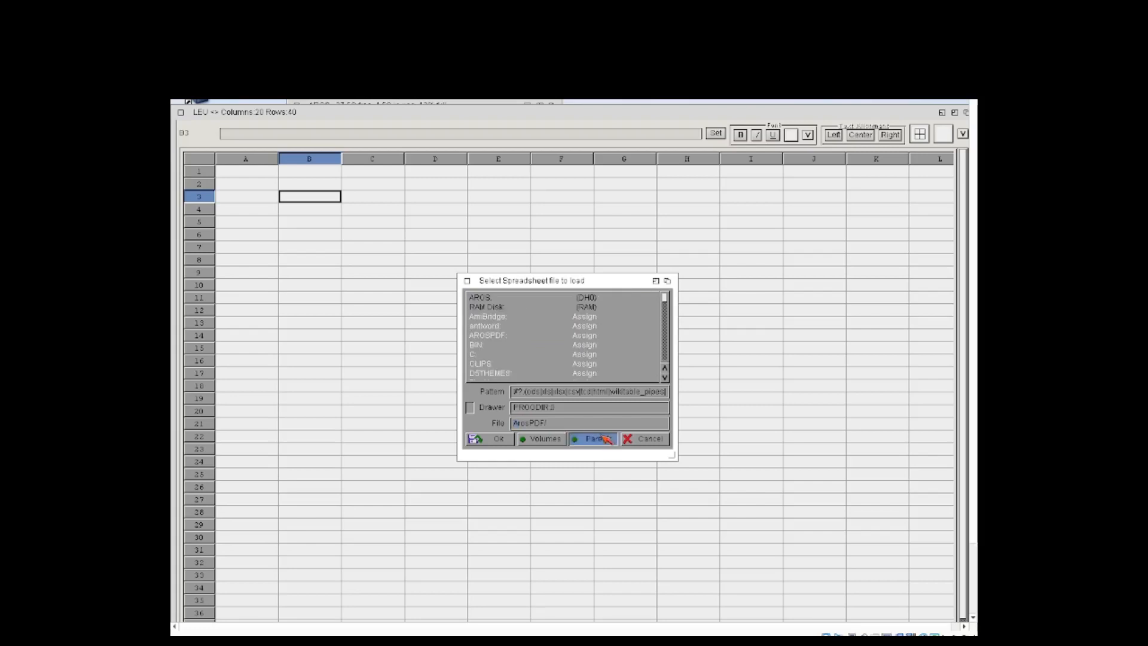
scroll(504, 338, down, 5)
scroll(504, 339, down, 14)
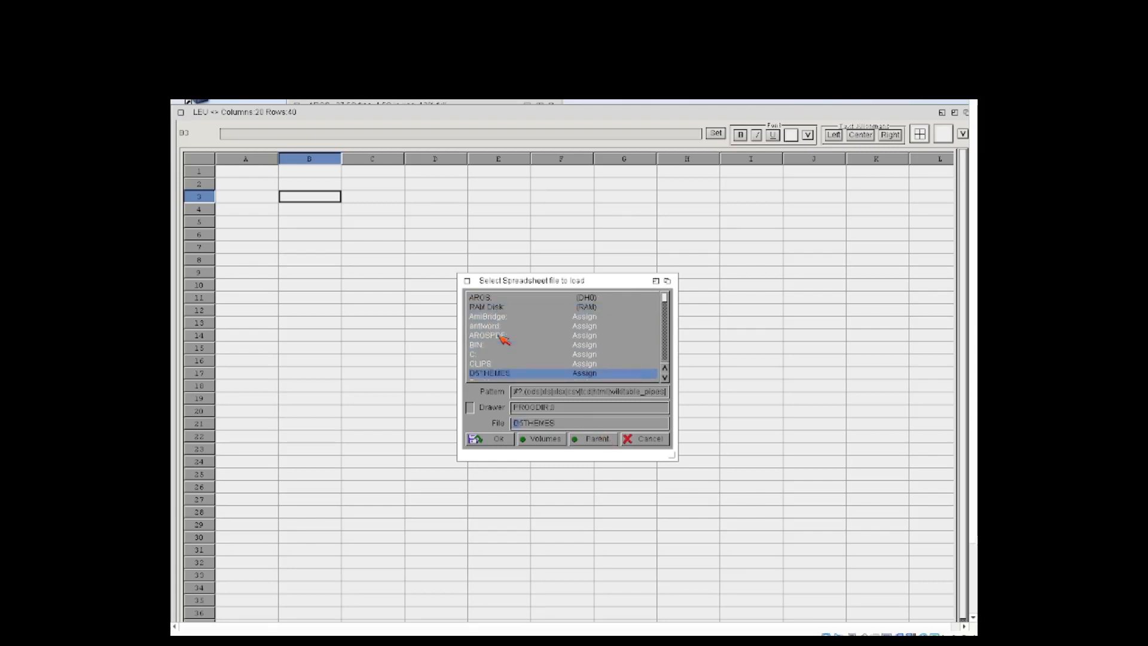
scroll(504, 338, down, 16)
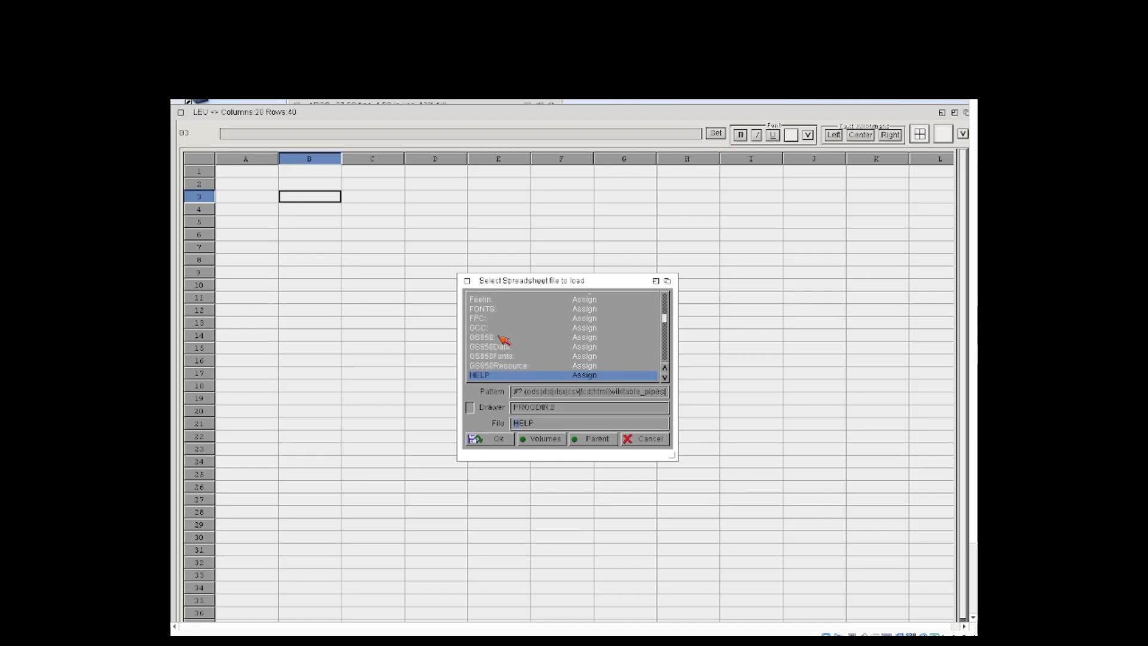
click(467, 281)
Step: Try to load the spreadsheet file dgdfgd.xls from the PROGDIR drawer
right_click(293, 110)
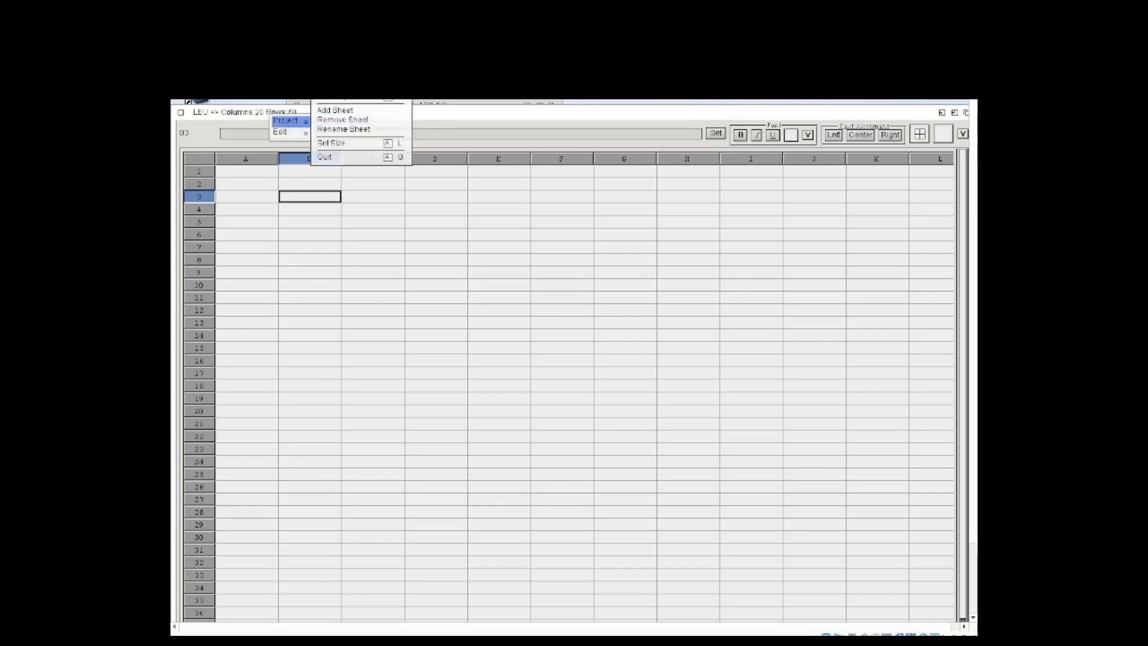
click(335, 77)
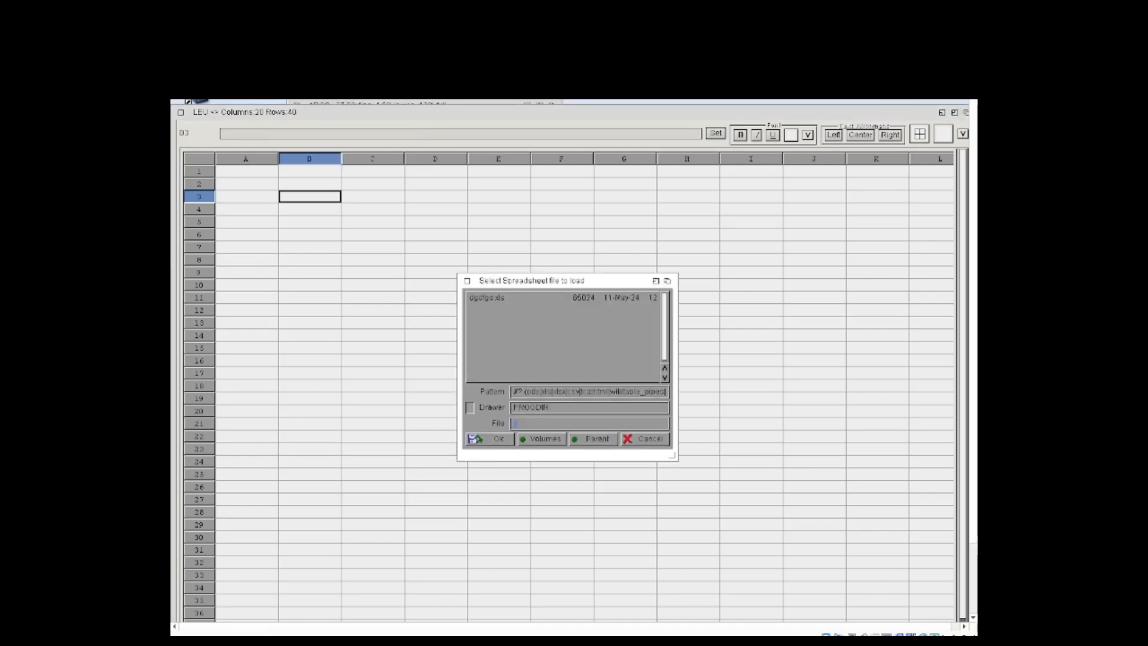
click(503, 300)
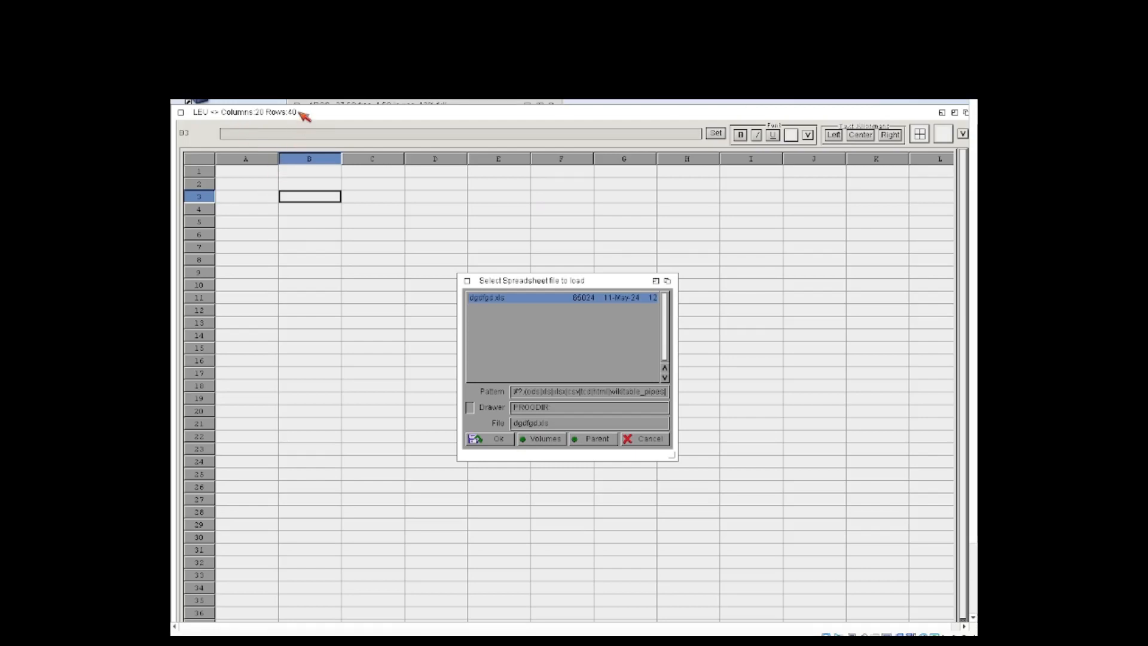
Step: Move the LEU window down to uncover the Utilities drawer and start another copy of Leu from it
drag(300, 113, 316, 224)
drag(323, 268, 345, 424)
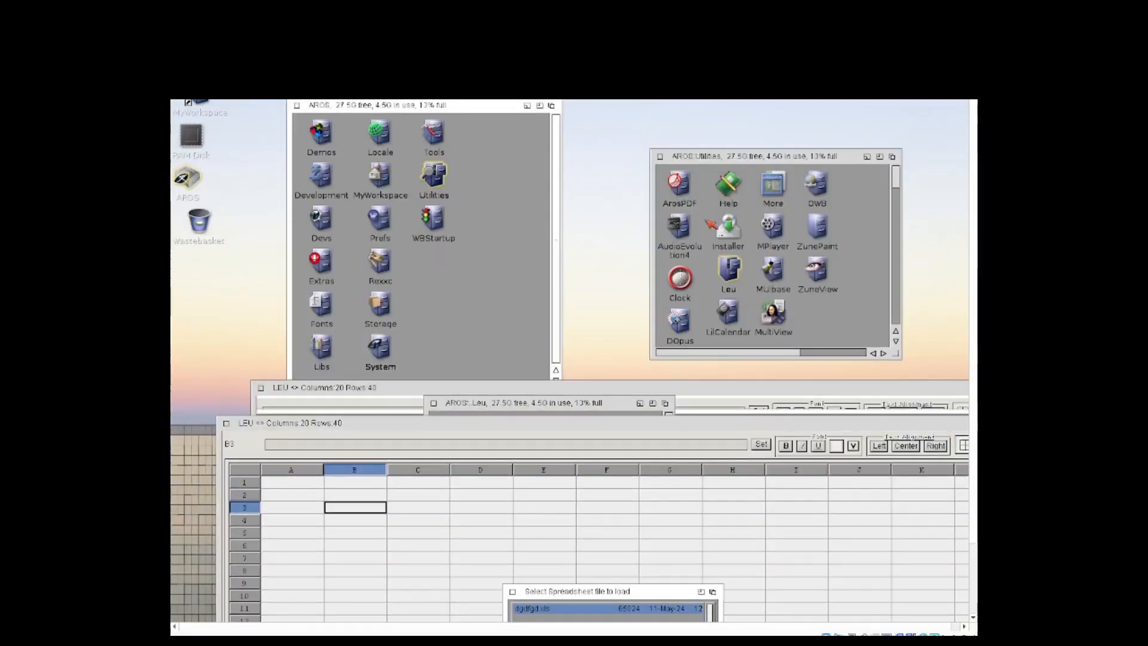
double_click(740, 273)
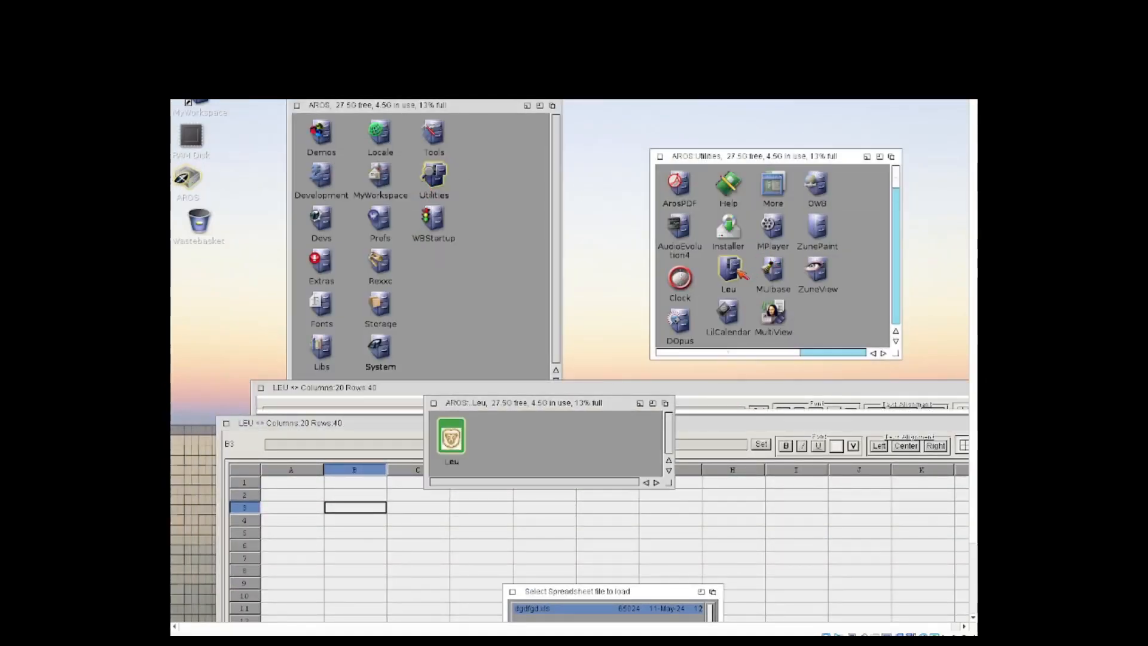
click(438, 430)
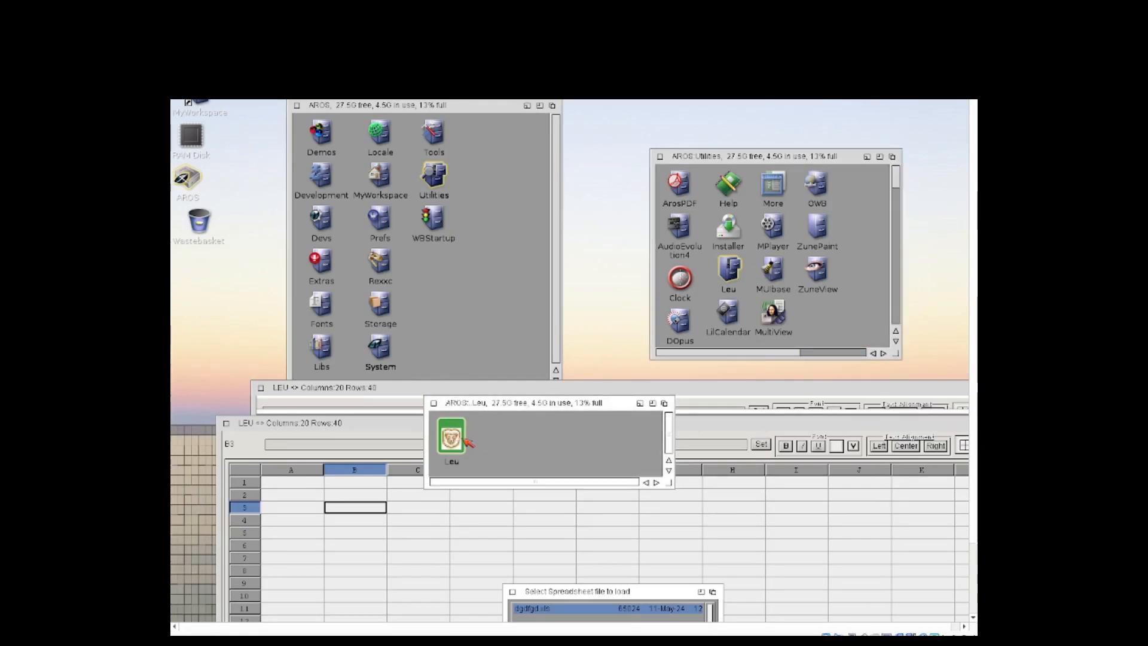
double_click(465, 440)
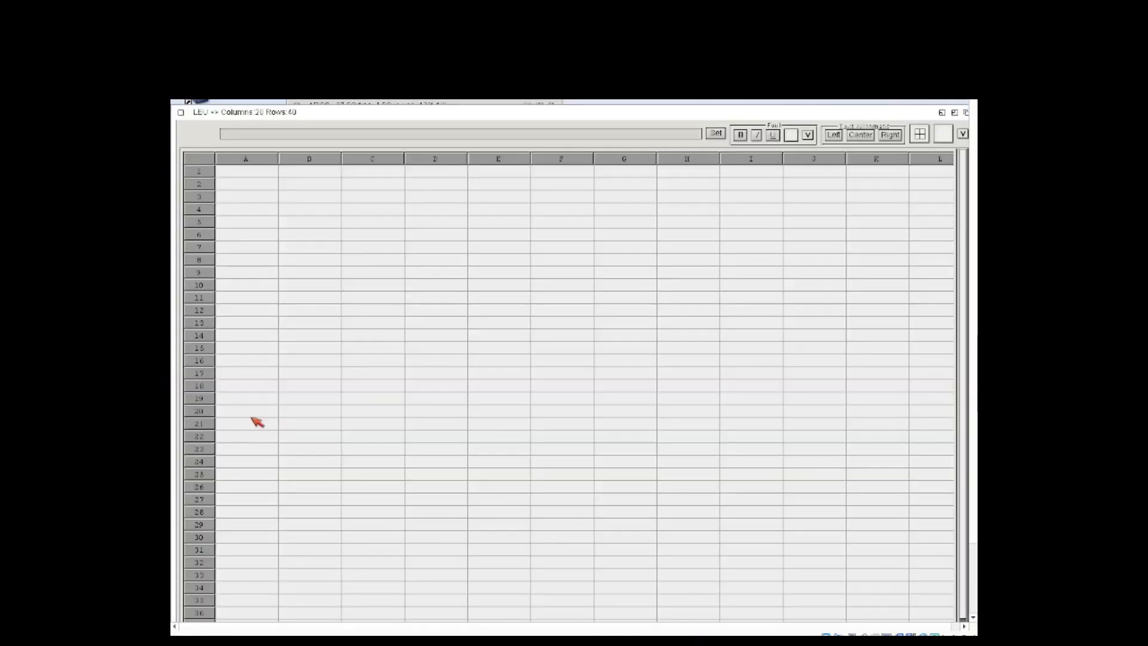
Step: Enter the text Linux in cell B5 of the new sheet
click(285, 275)
click(319, 227)
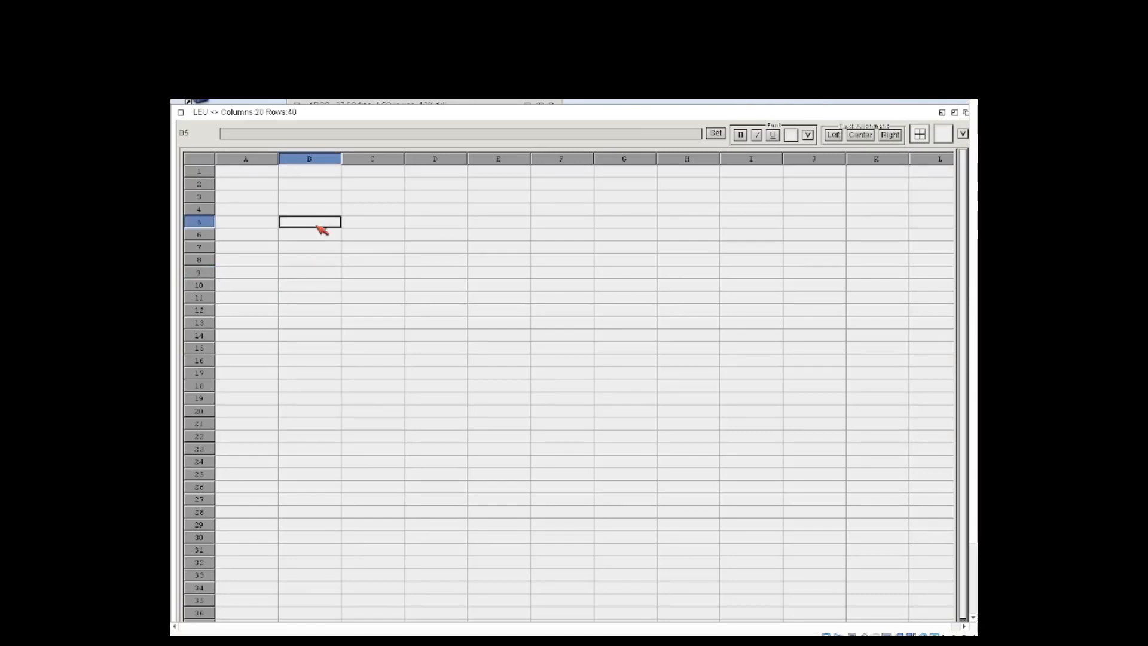
text(Linux)
key(Return)
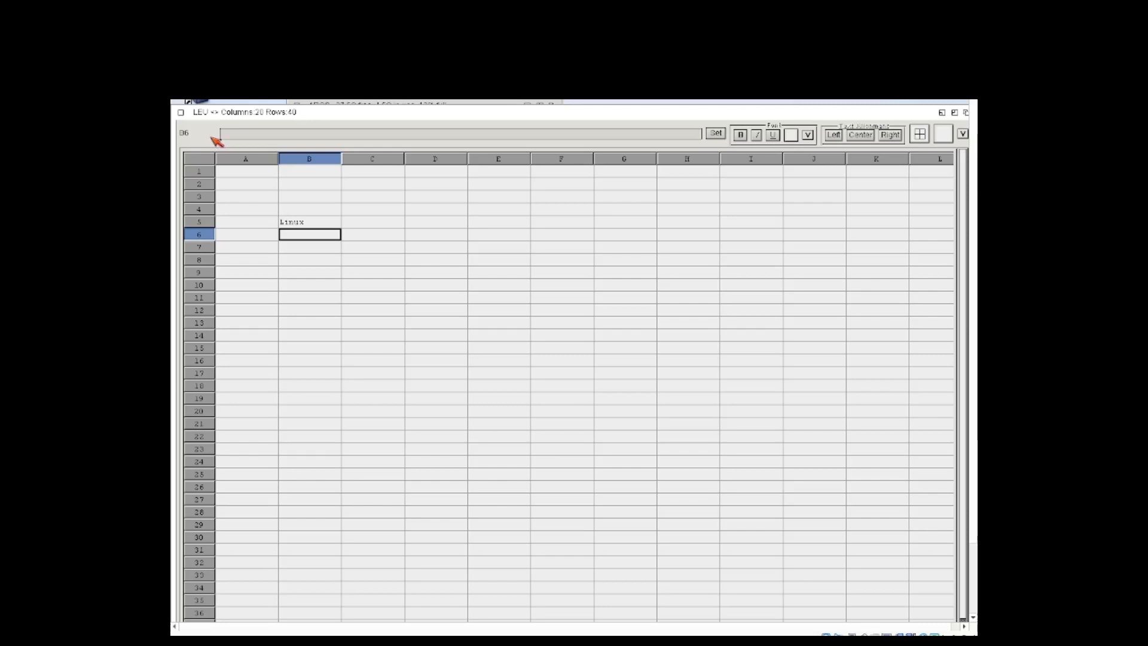
Step: Start saving the sheet in the PROGDIR drawer with Linux as the file name
right_click(287, 116)
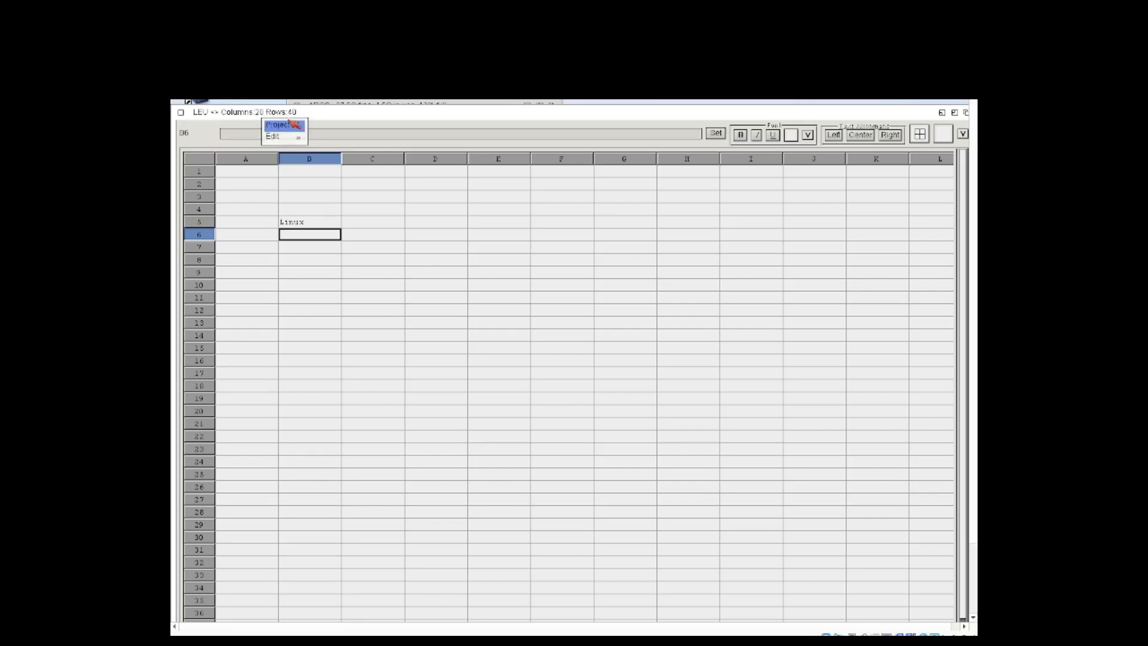
mouse_move(294, 127)
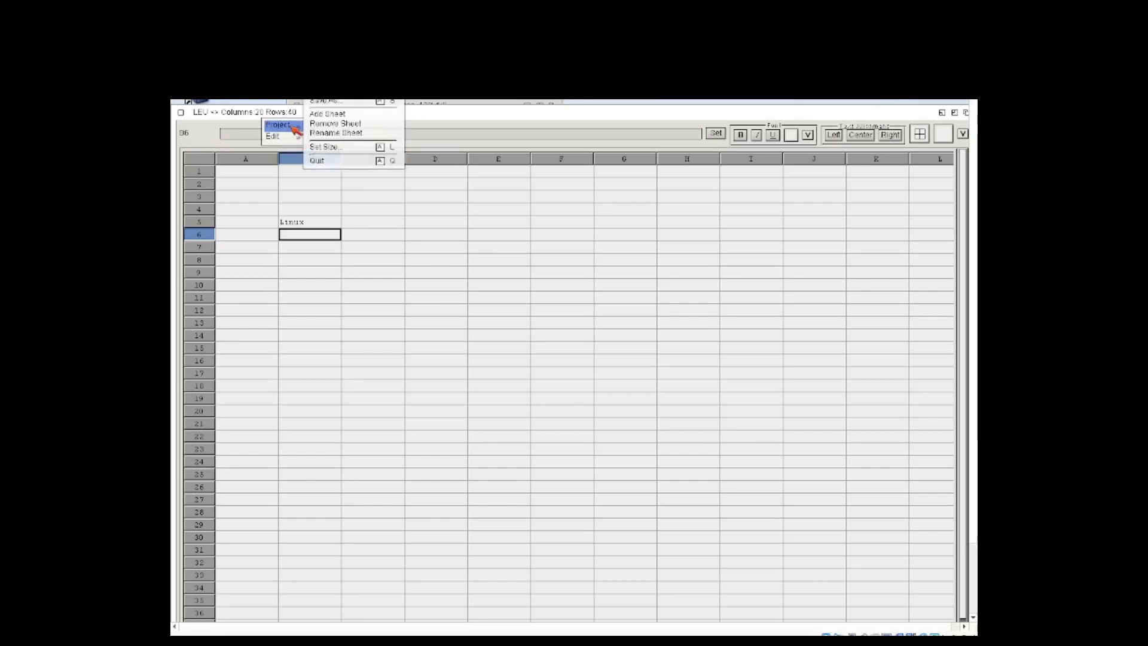
click(350, 102)
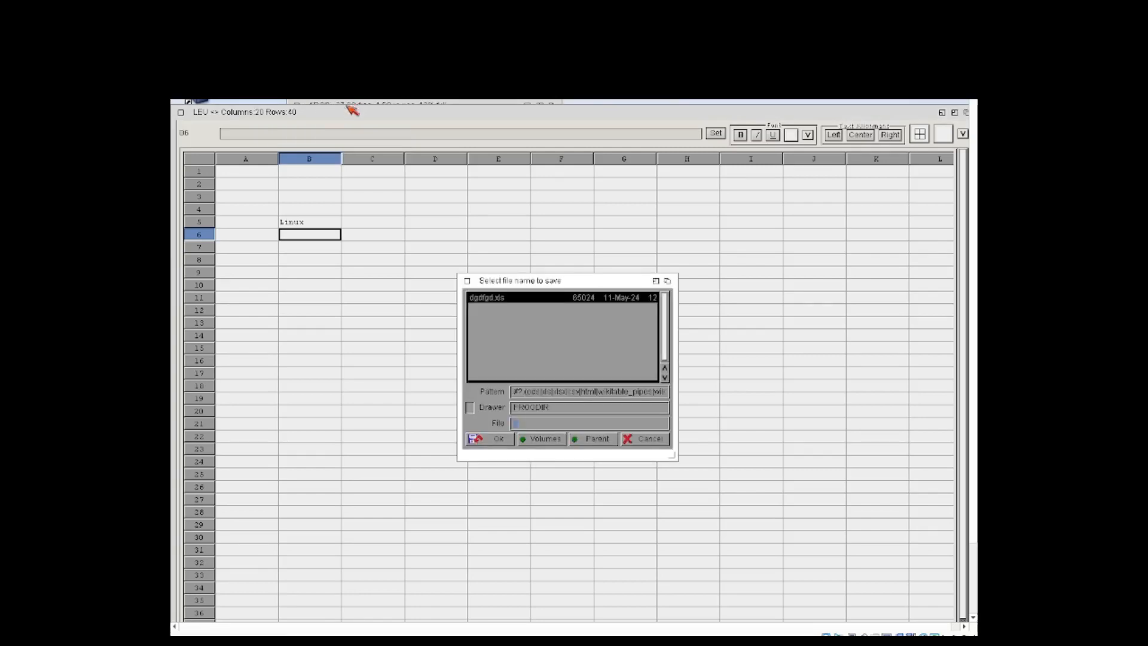
text(lin)
key(BackSpace)
text(Linux)
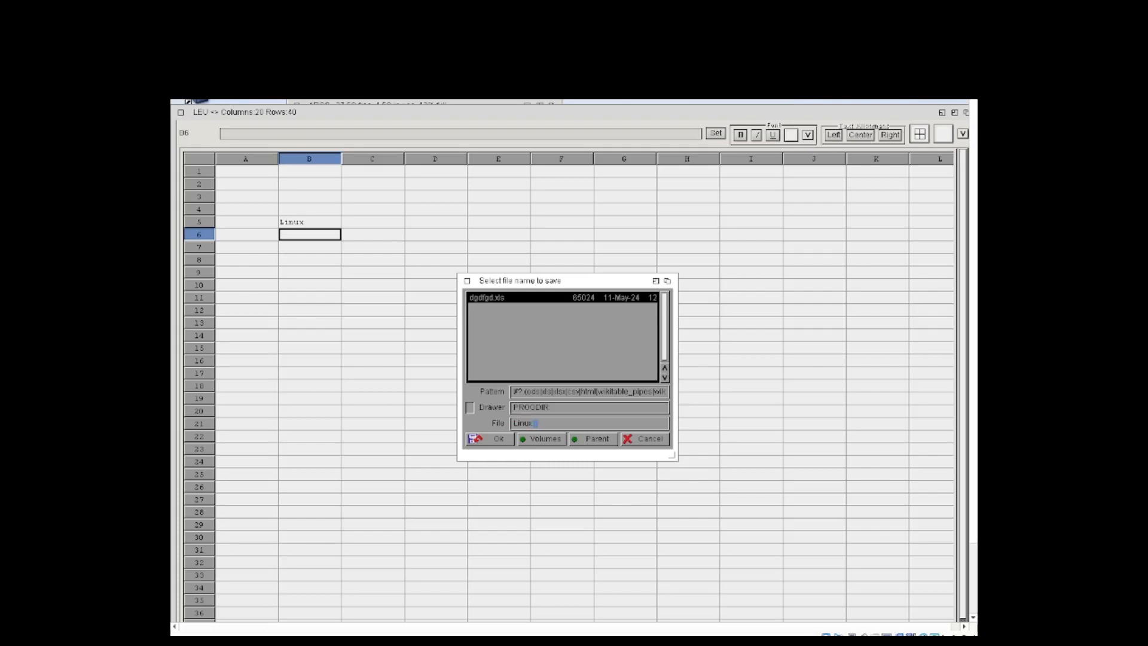
Step: Switch to the ALBs Blog page to check the Libre/OpenOffice file extension, and return to the Icaros Desktop virtual machine
key(super)
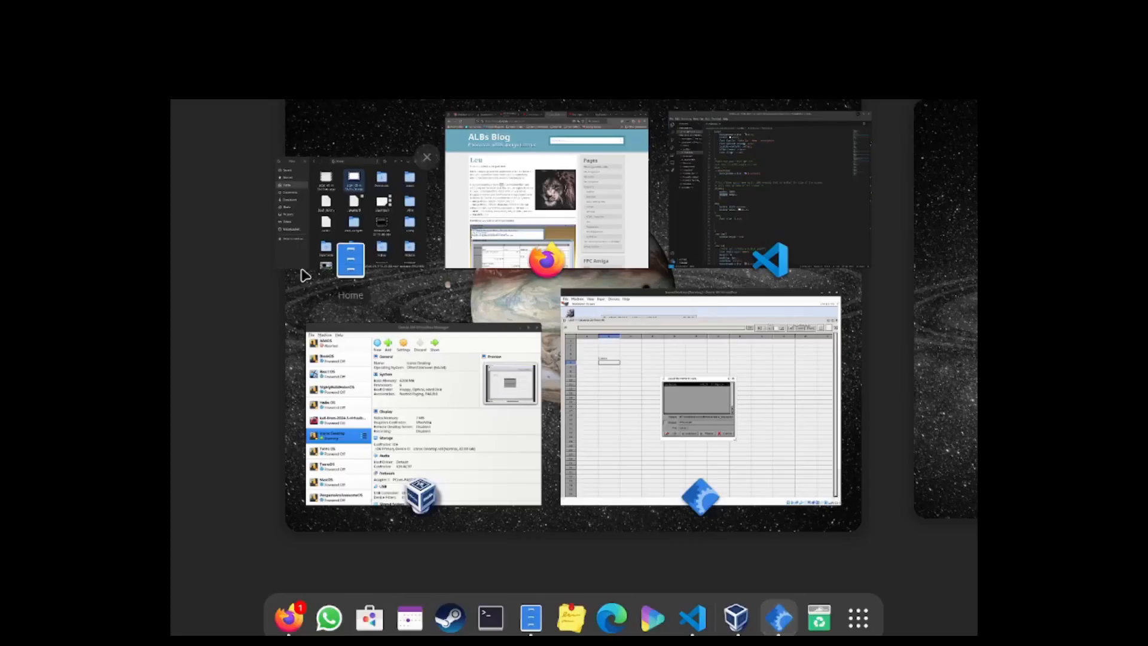
click(490, 196)
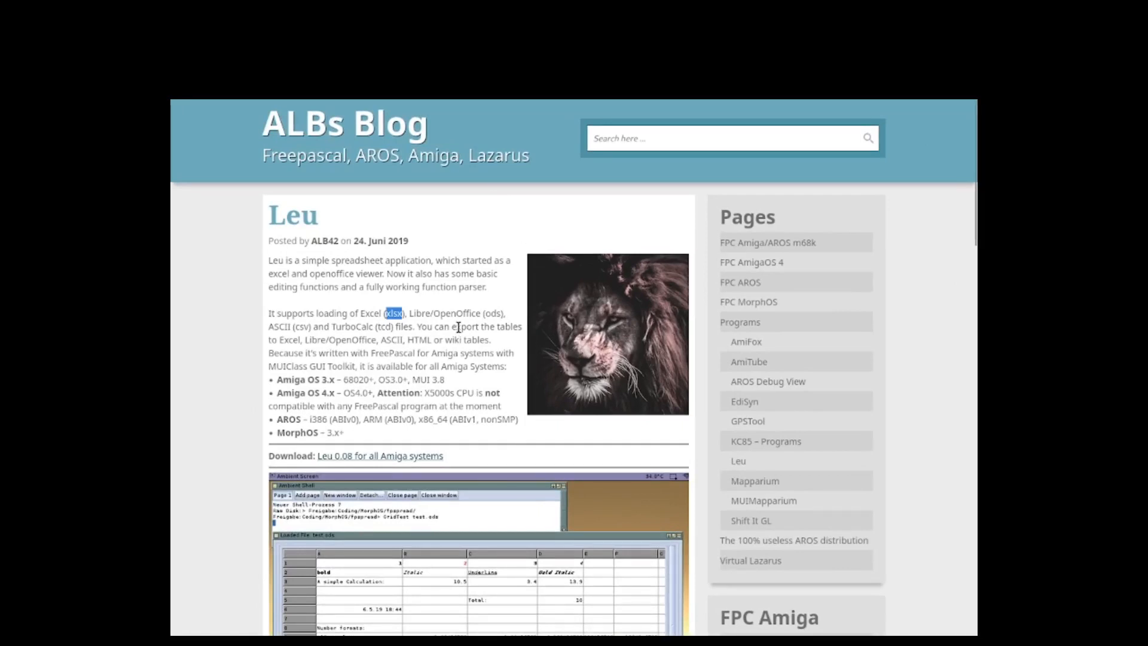
key(super)
click(633, 450)
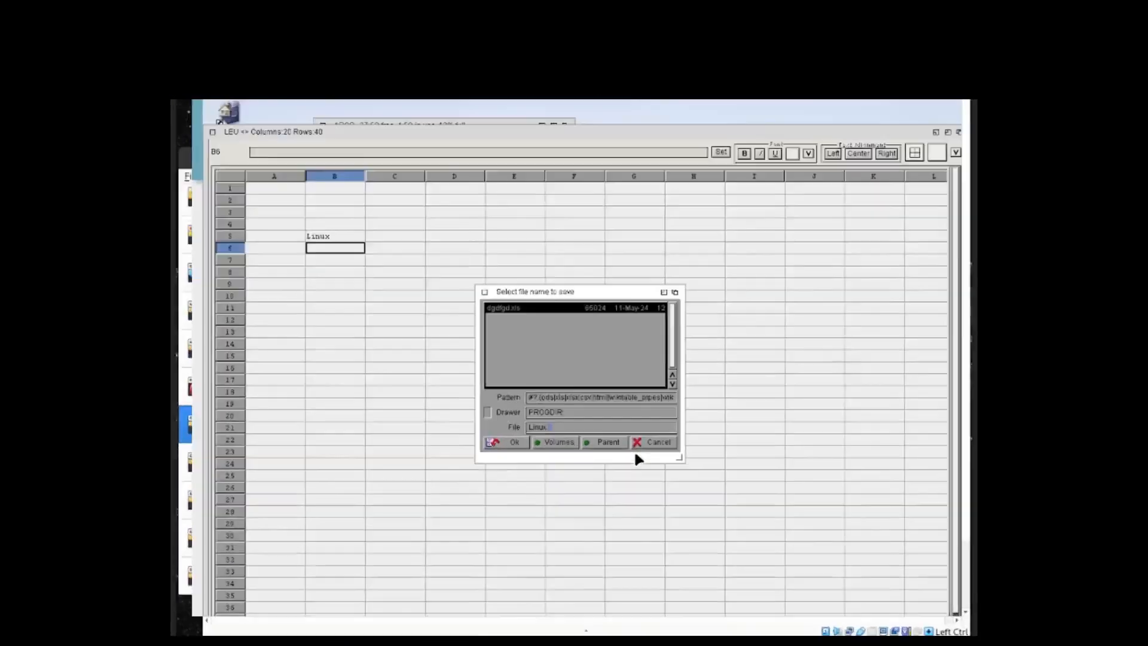
Step: Complete the file name as Linux.ods, recheck the extension on the ALBs Blog page, and save the sheet
text(ds)
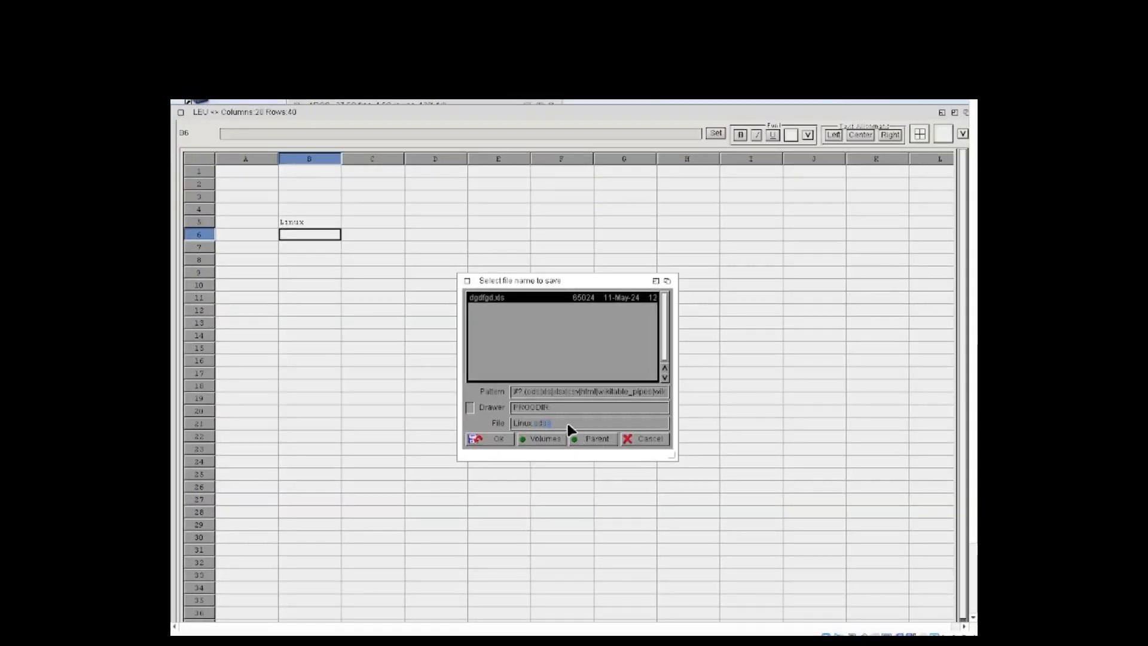
key(super)
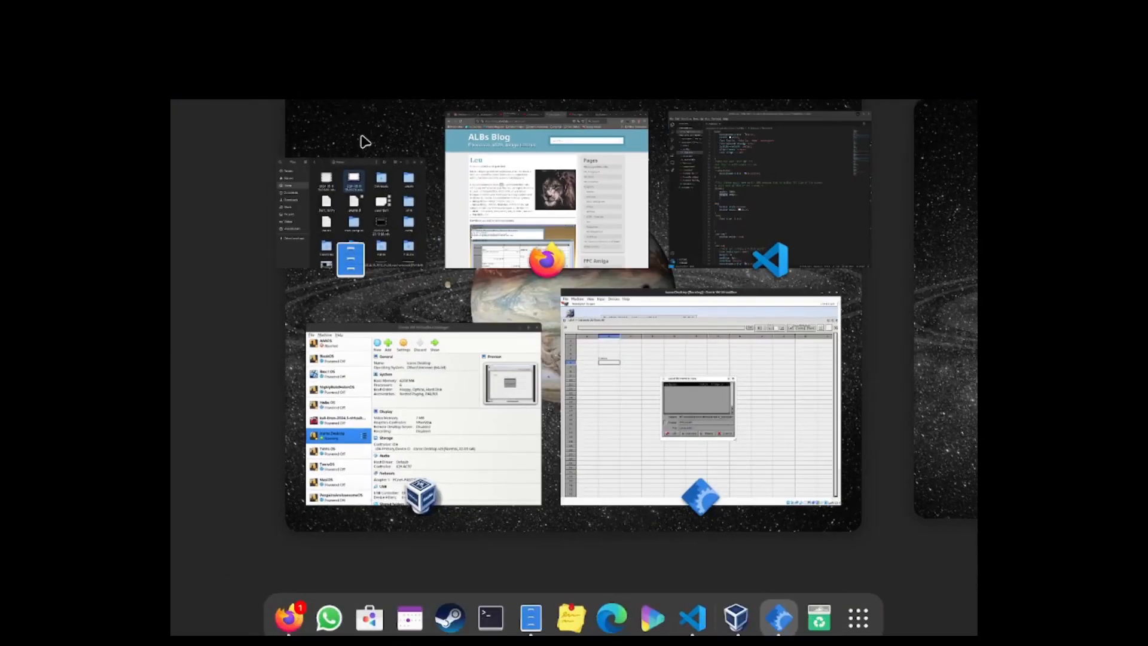
click(511, 187)
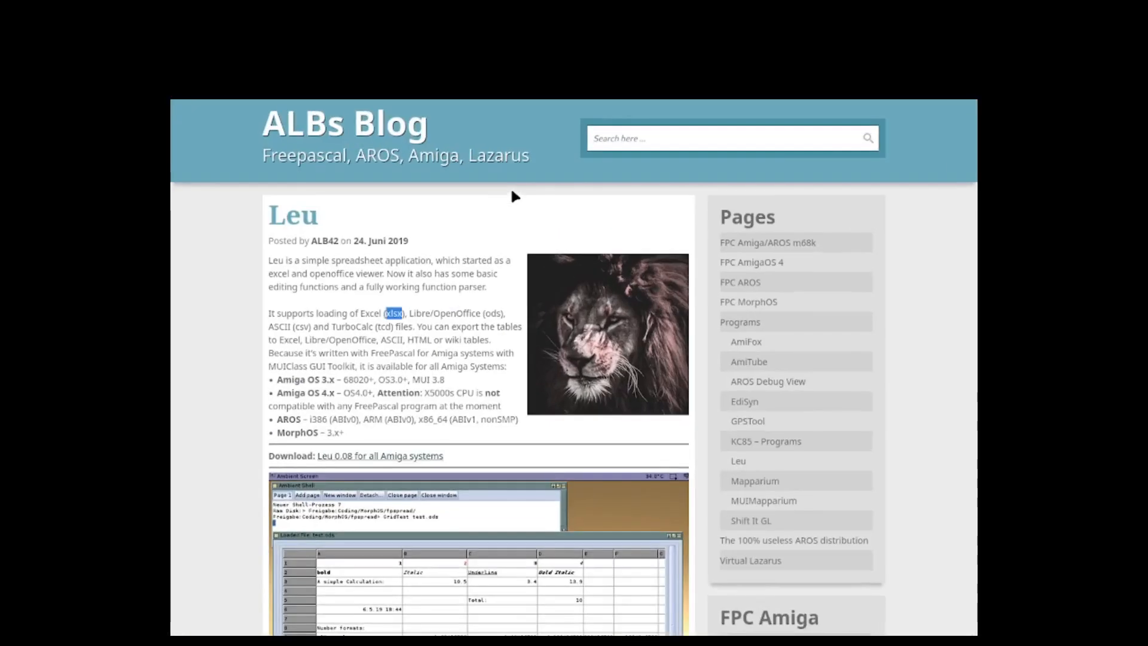
key(super)
click(794, 501)
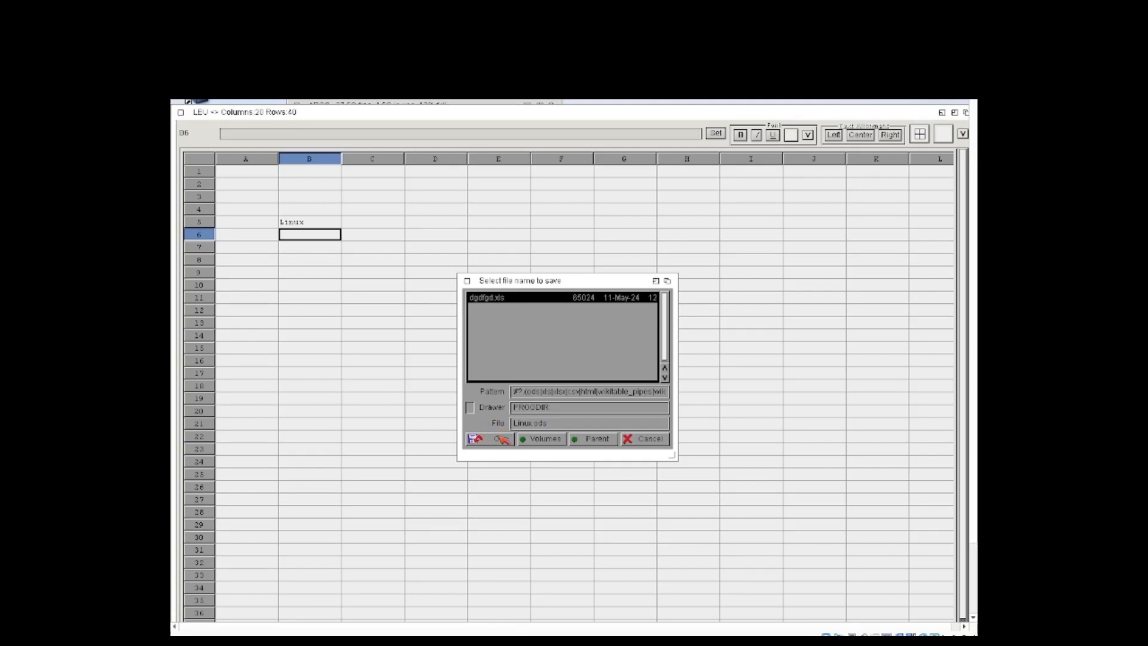
click(500, 440)
click(317, 245)
click(316, 232)
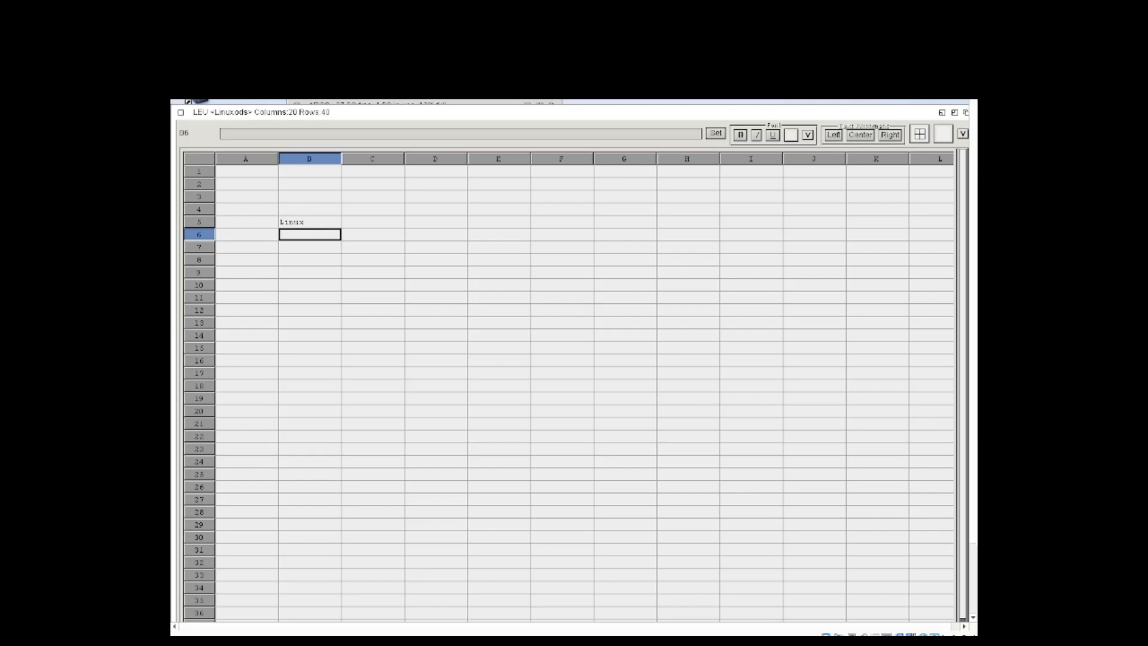
Step: Close the saved sheet's window and load Linux.ods from the PROGDIR drawer into an empty Leu sheet
click(181, 113)
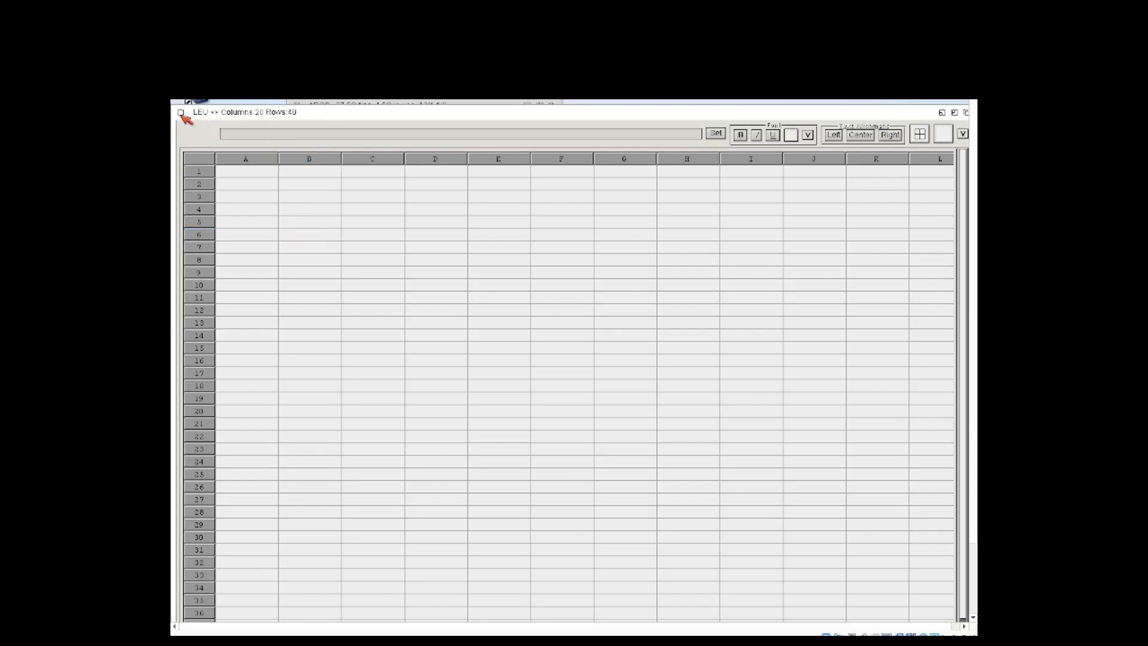
click(311, 272)
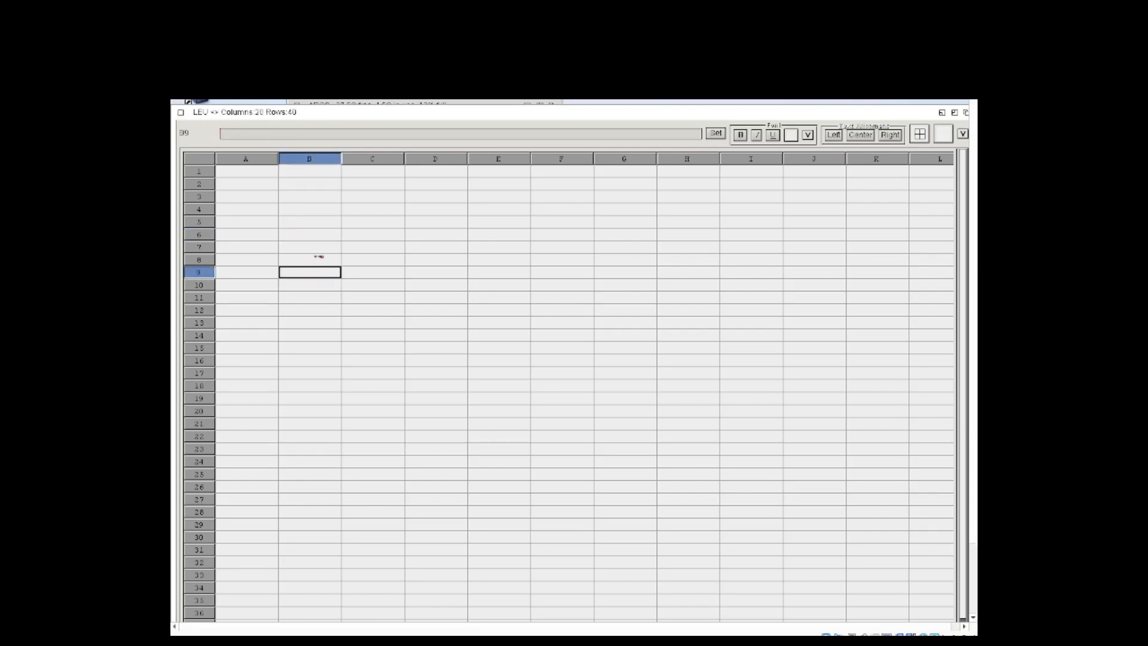
right_click(298, 118)
mouse_move(306, 125)
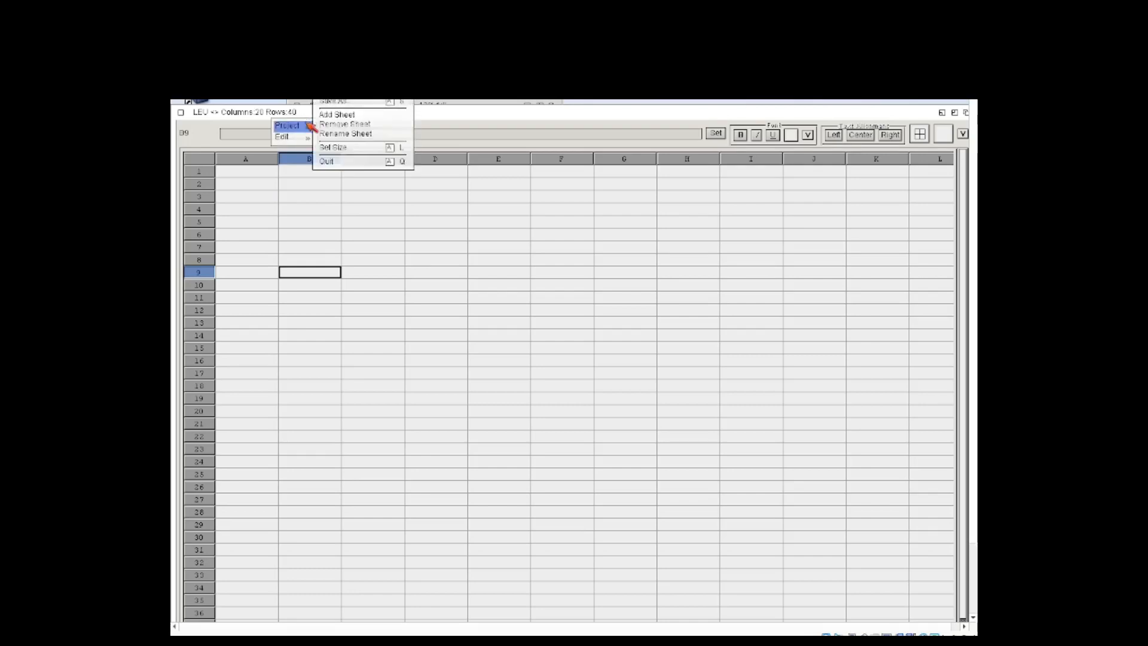
click(335, 82)
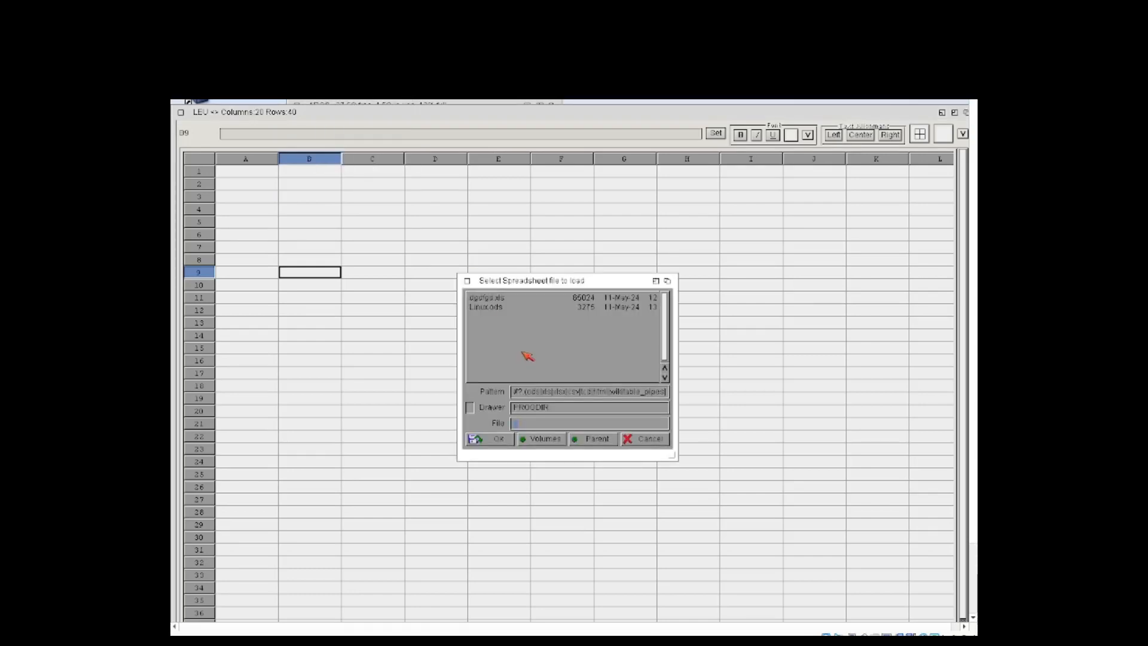
click(493, 309)
click(500, 440)
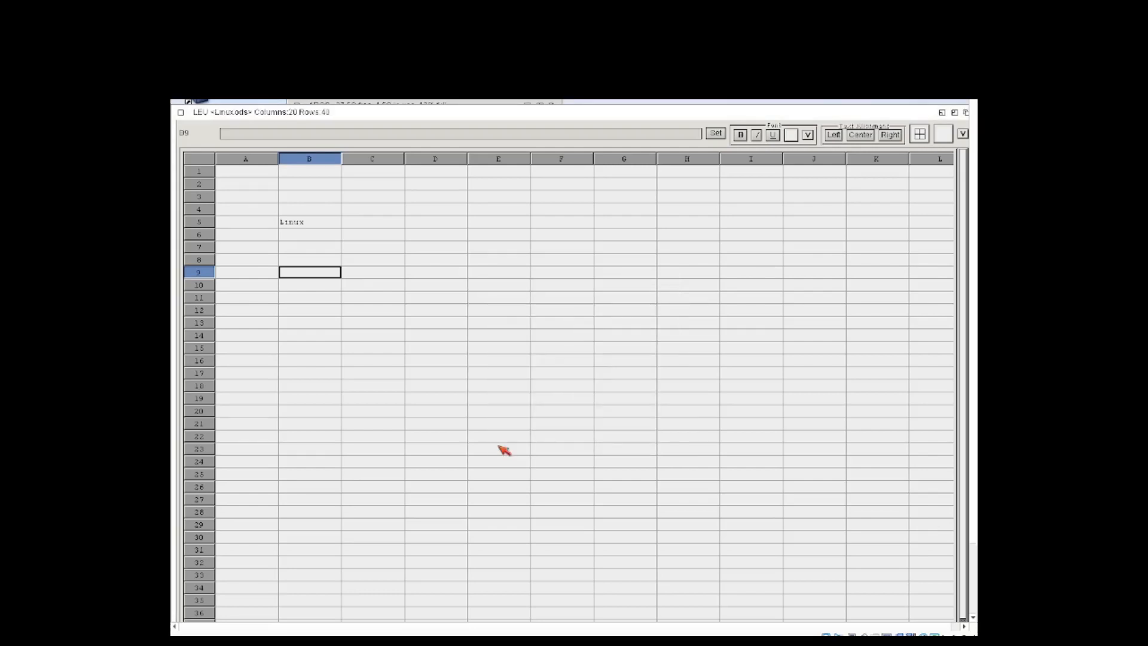
click(478, 389)
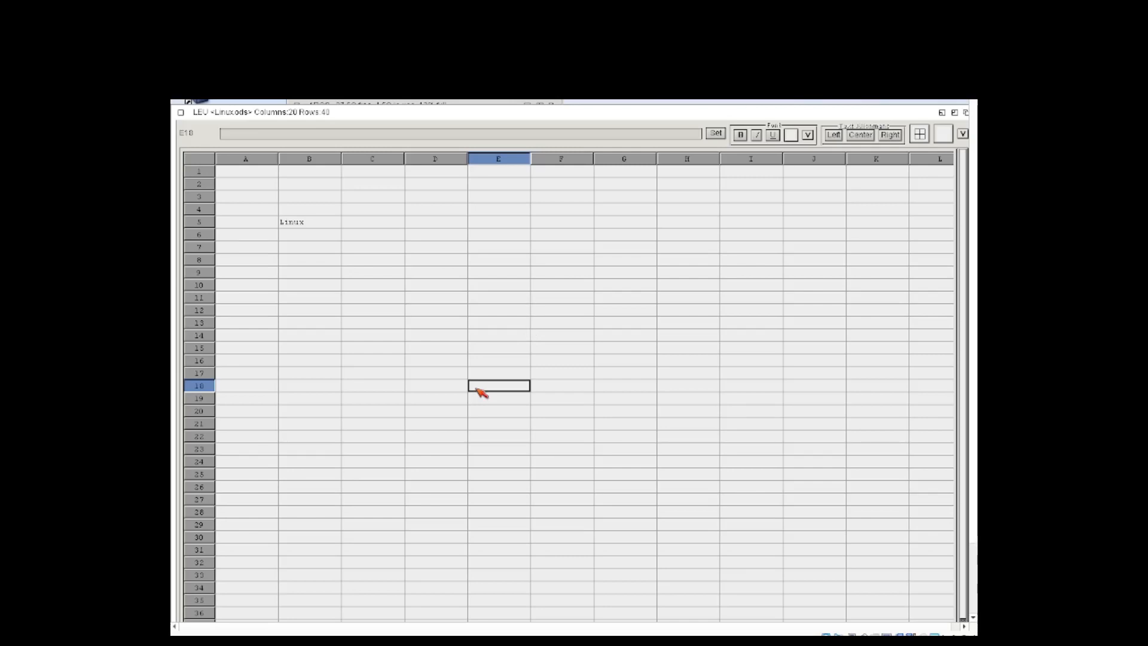
click(801, 158)
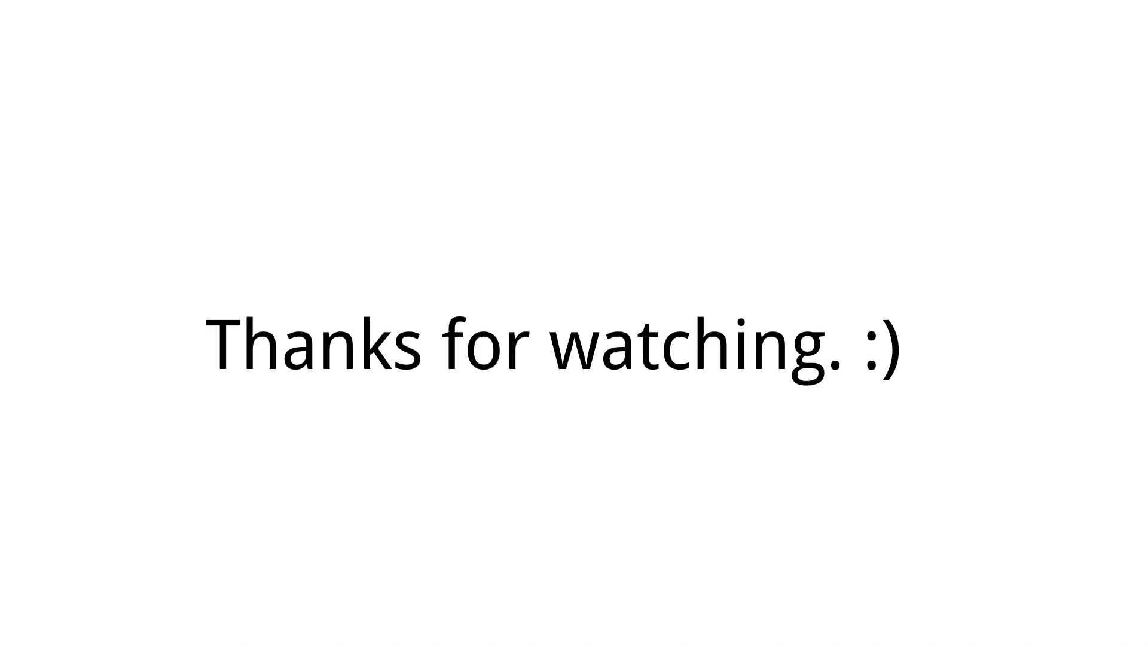